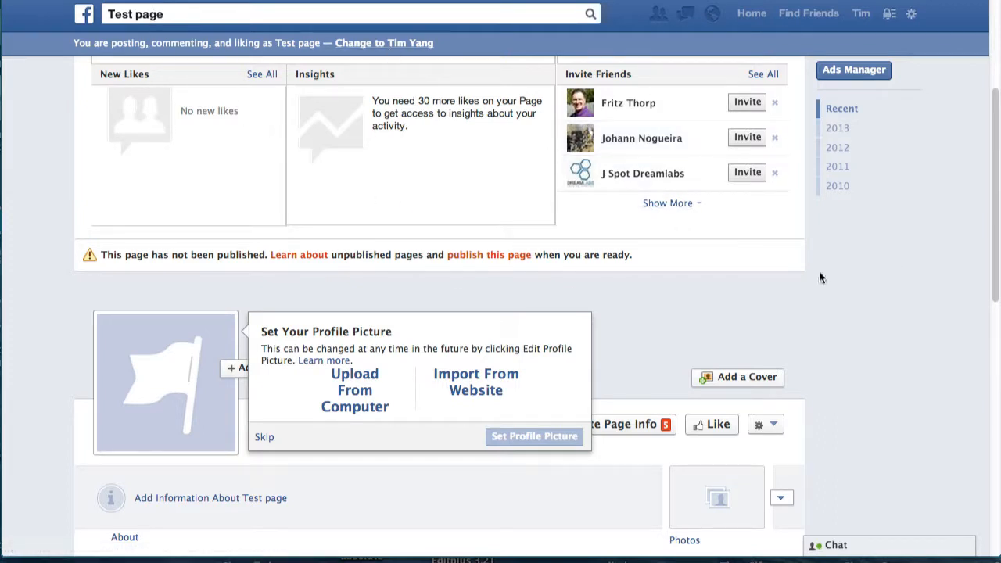
Scroll down the Test page in Facebook before going to Facebook Developers.
drag(991, 218, 993, 227)
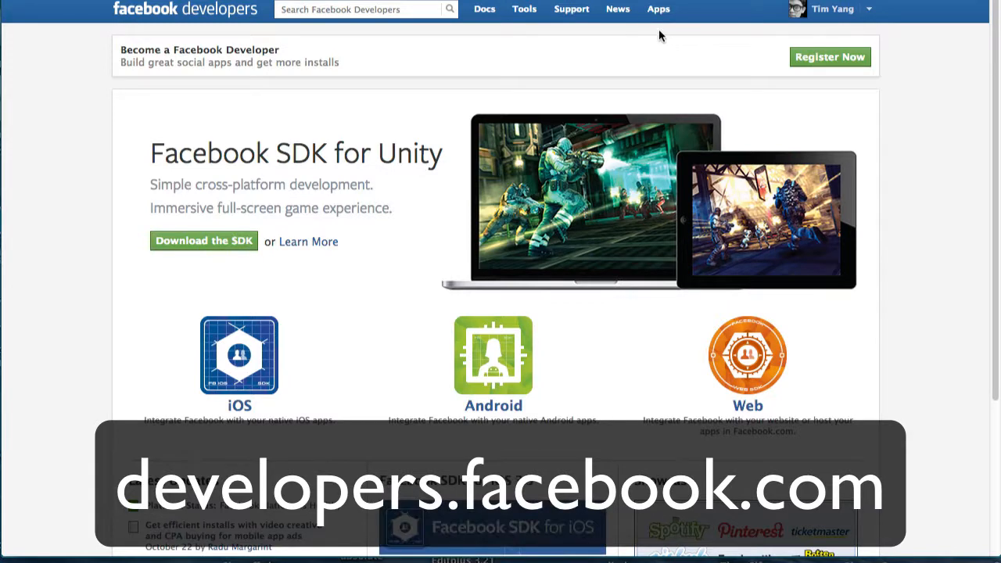
Look over the Apps on Facebook guide, then start developer registration from the Apps dashboard.
click(658, 9)
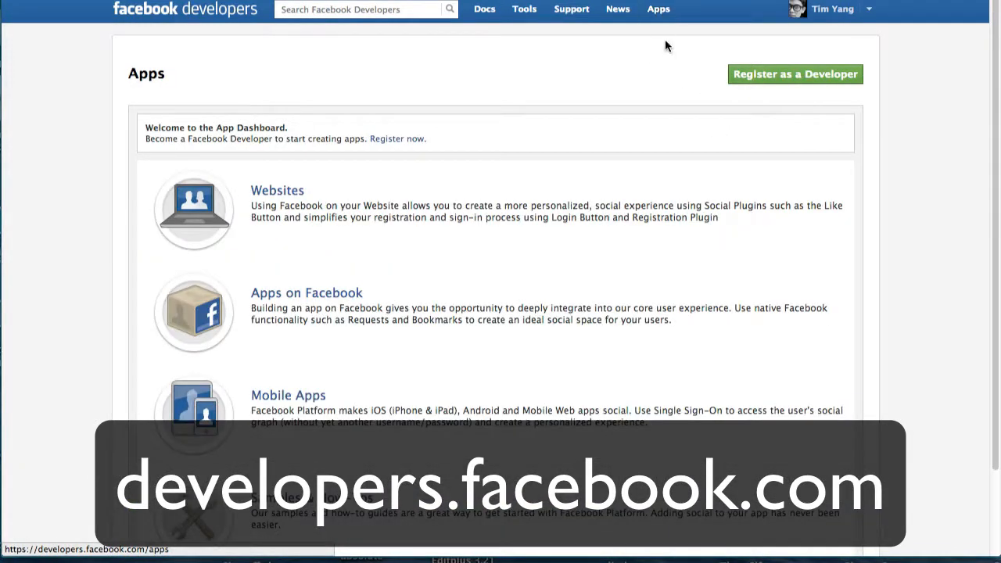
scroll(989, 229, down, 2)
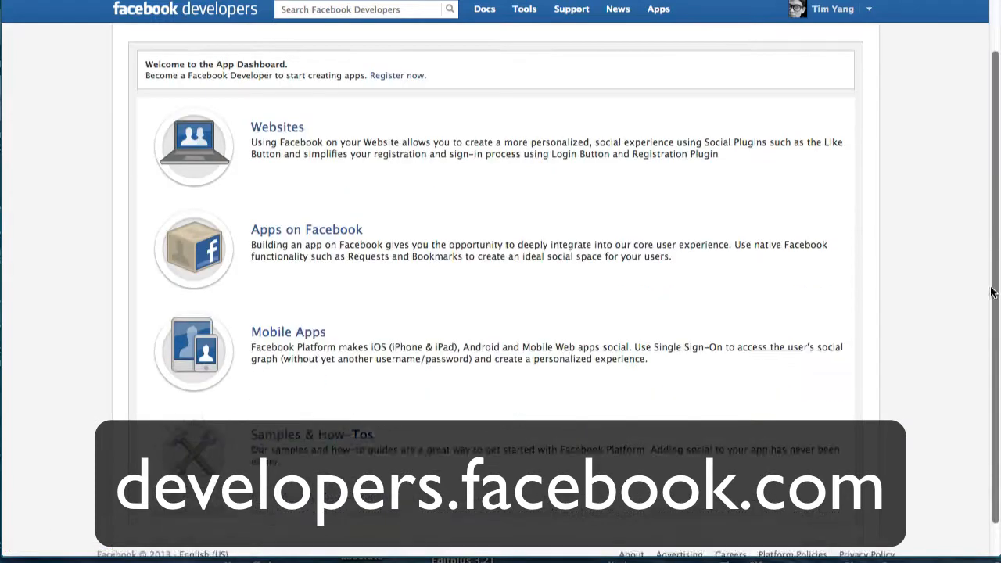
click(313, 209)
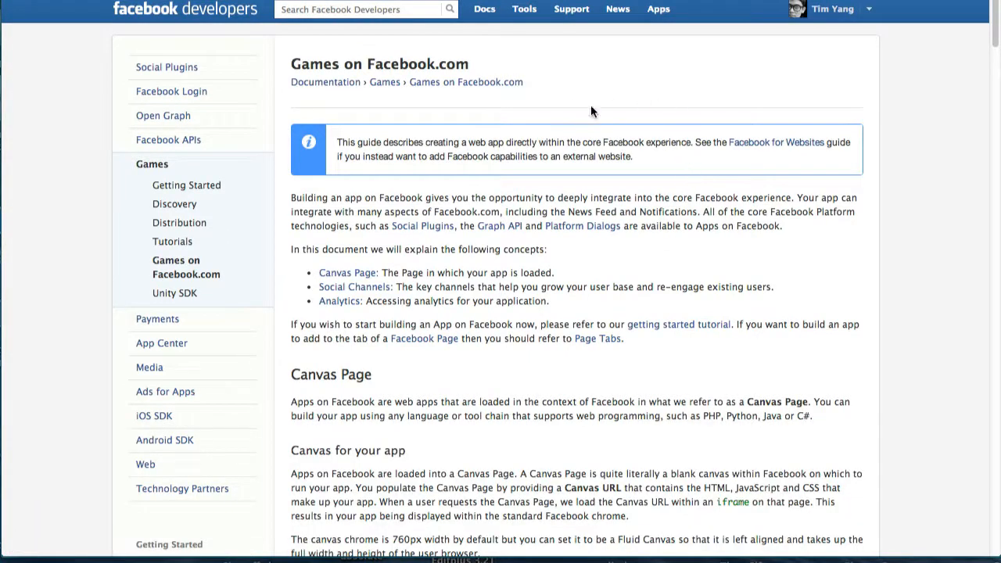
click(659, 11)
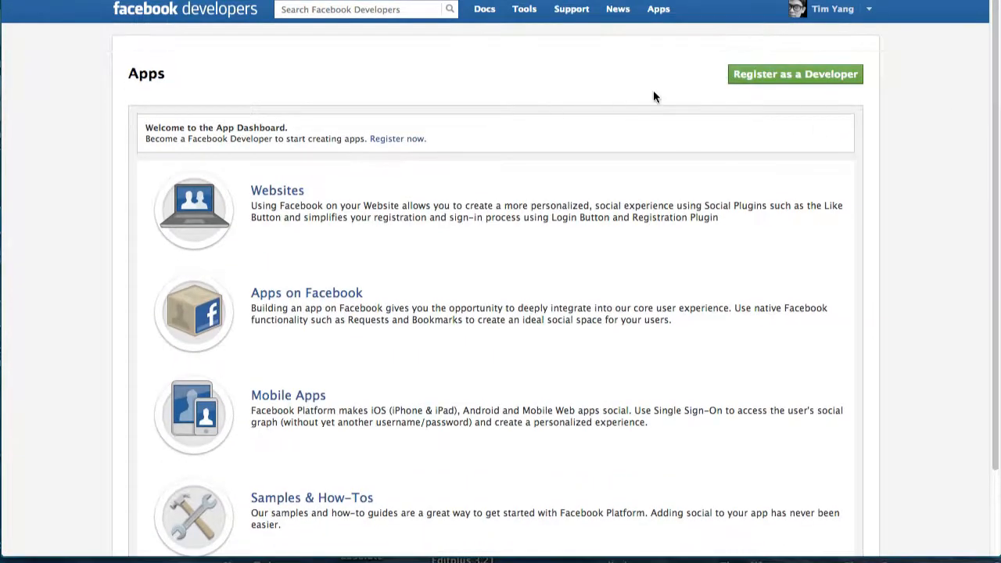
click(805, 81)
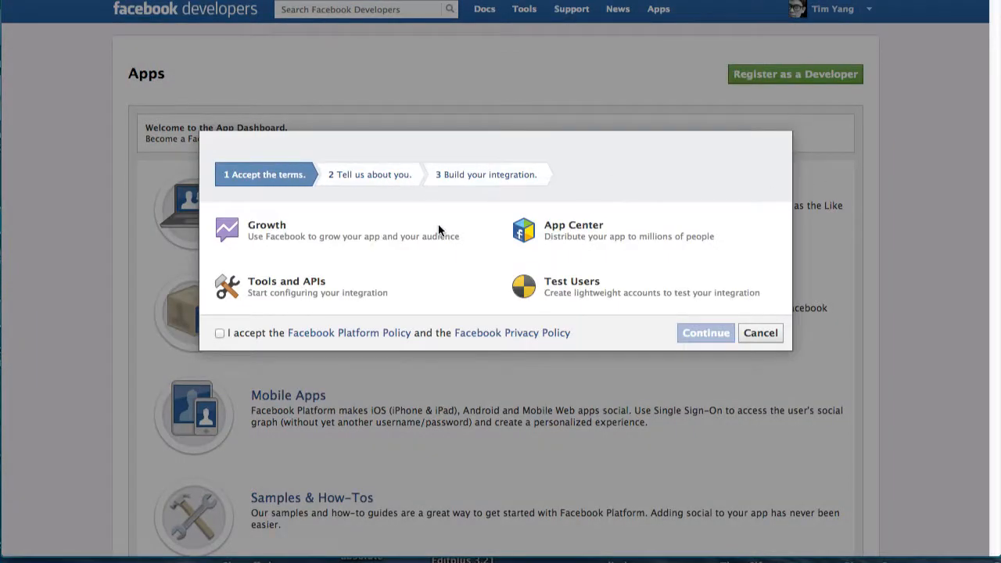
Accept the platform and privacy policies, submit the developer profile, and close the confirmation.
click(239, 336)
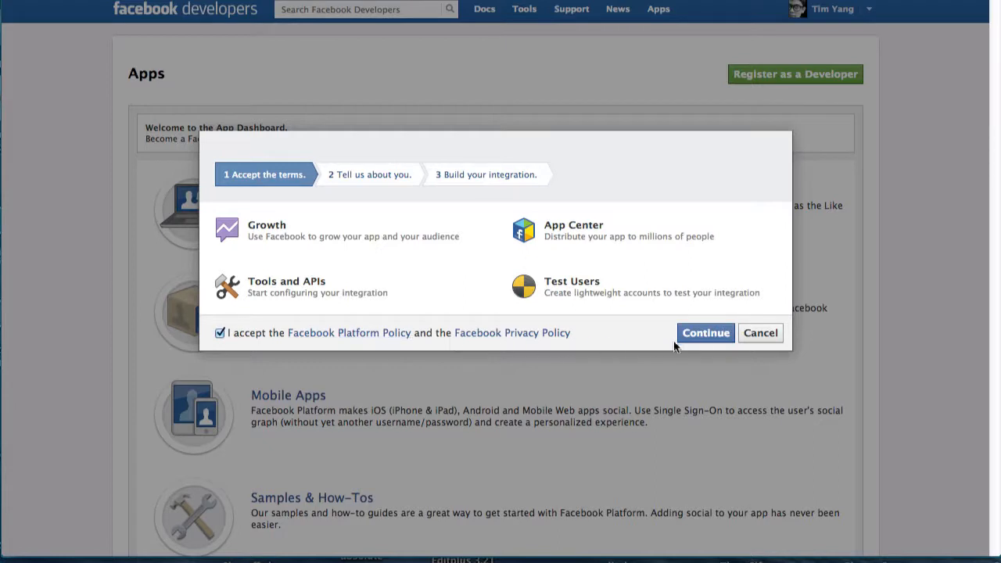
click(701, 334)
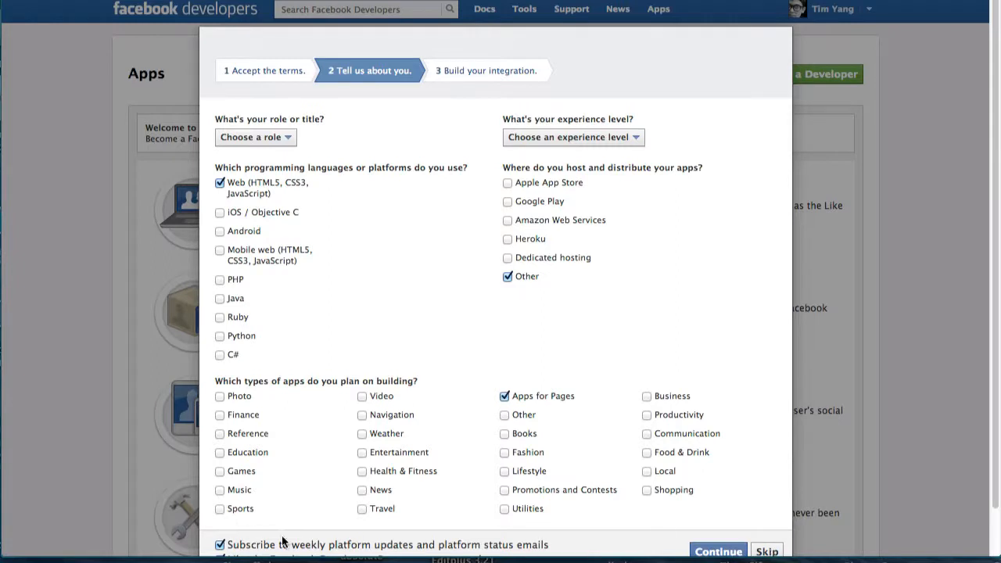
click(725, 551)
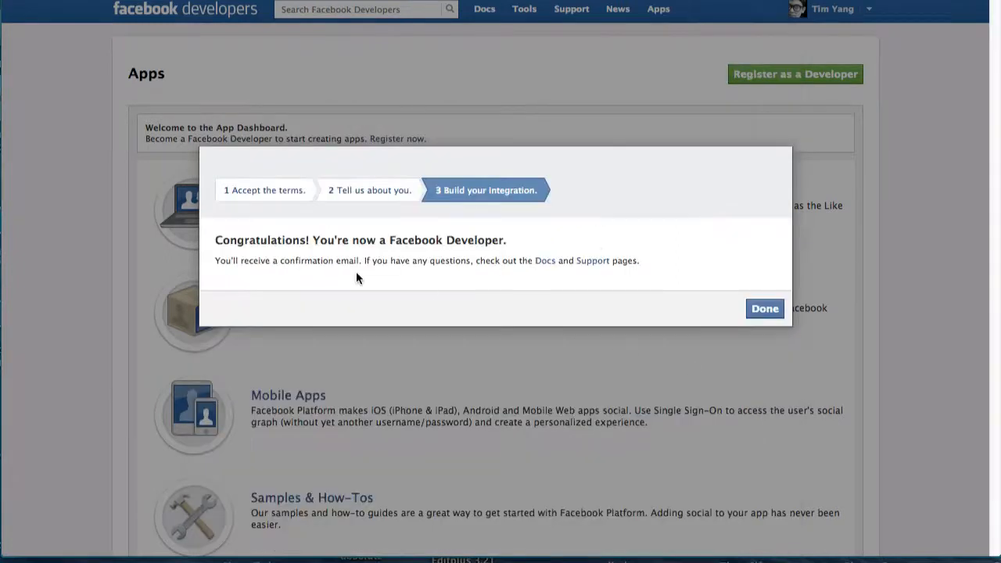
drag(294, 238, 520, 232)
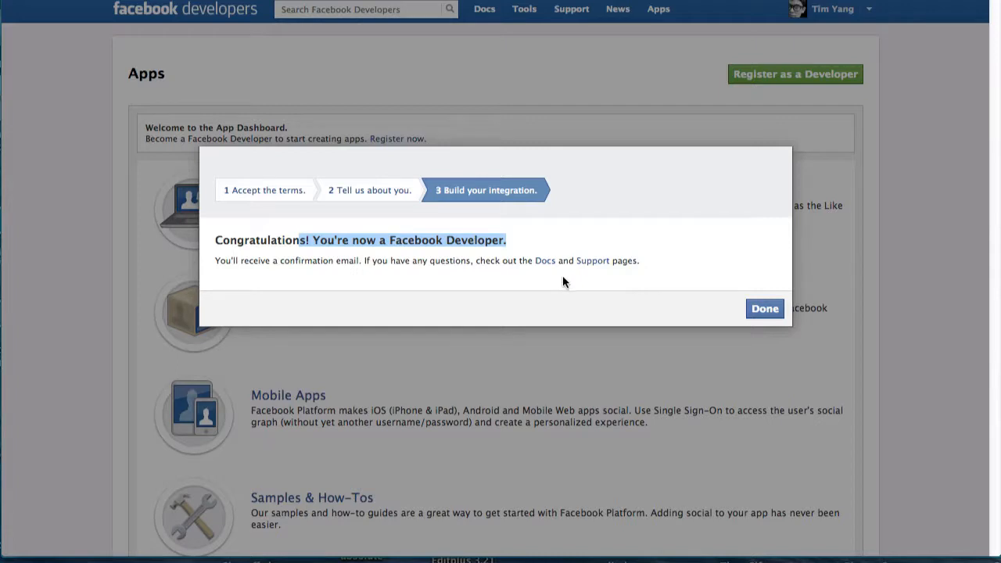
click(755, 306)
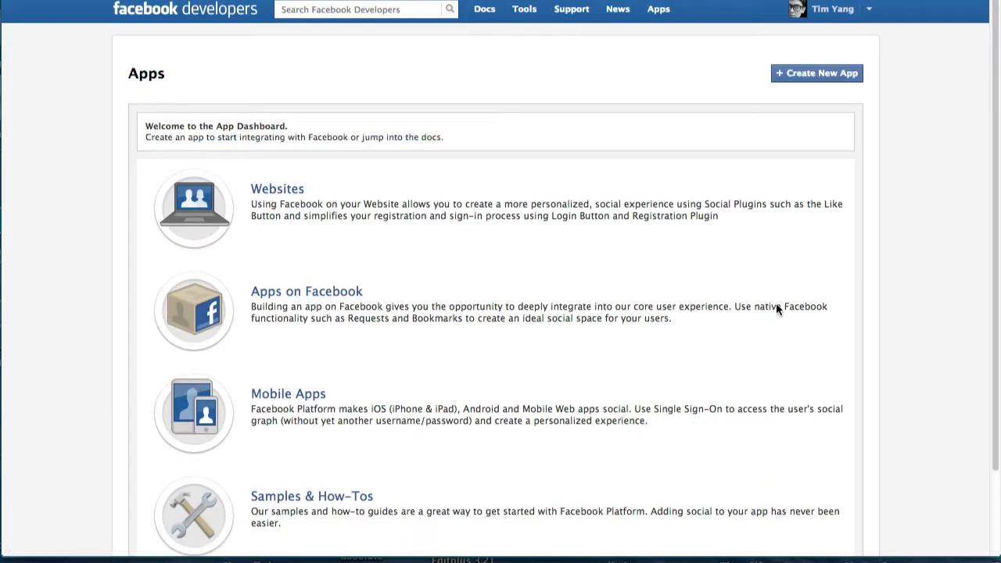
Create an app named 'ContestOnly' in category Other and pass the security check.
click(820, 75)
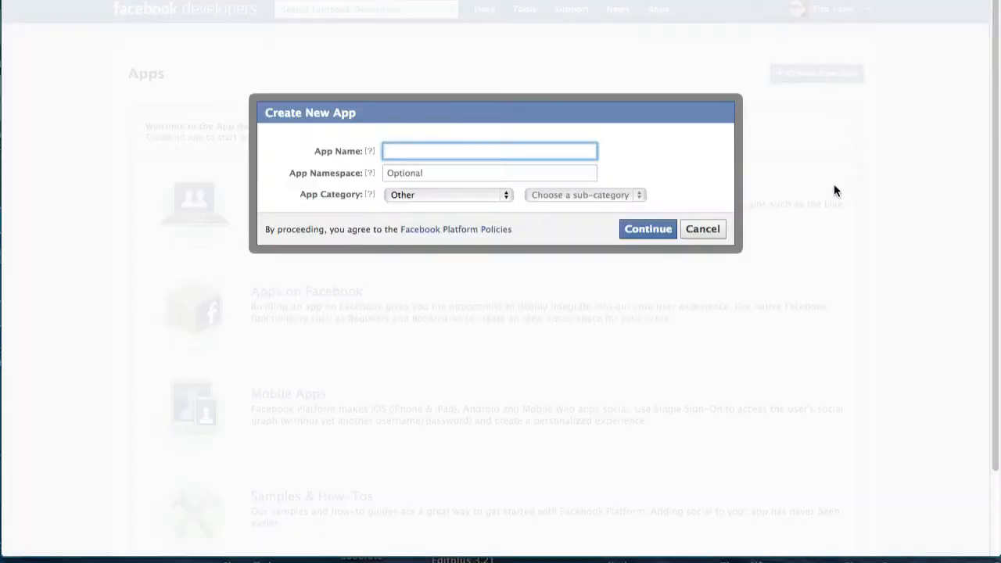
text(FBContestTestOnly)
drag(457, 150, 397, 151)
key(BackSpace)
text(ContestOnly)
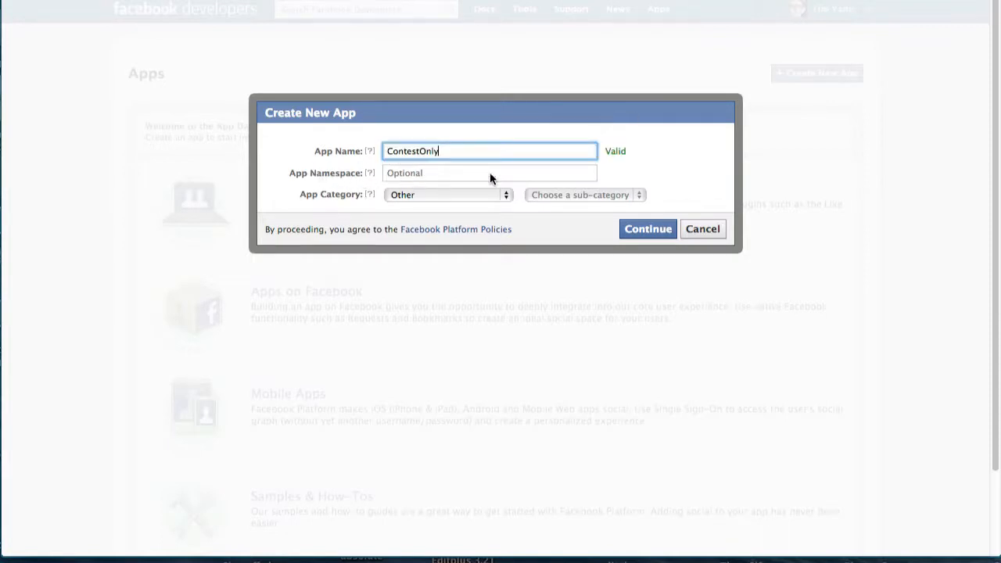
click(495, 197)
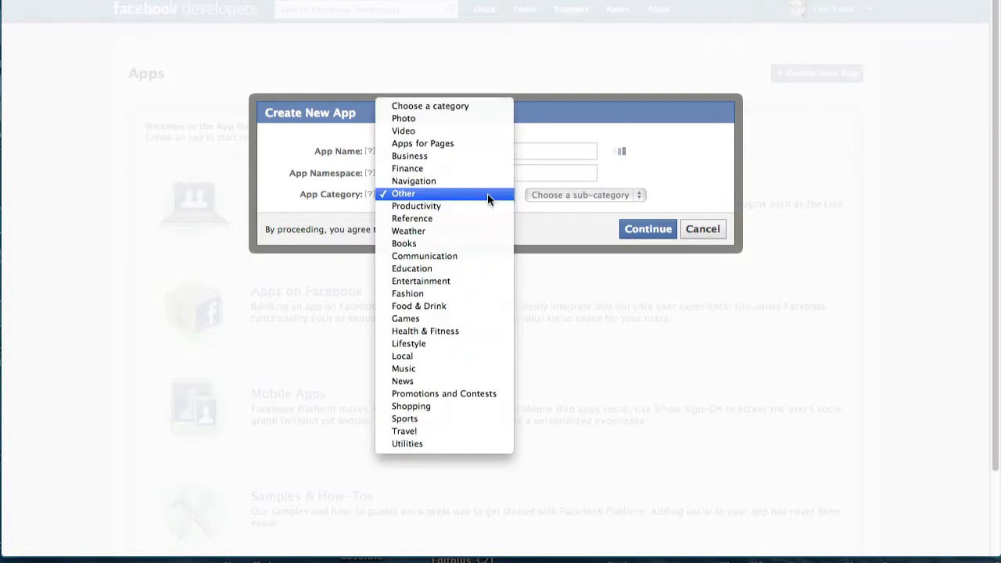
click(487, 193)
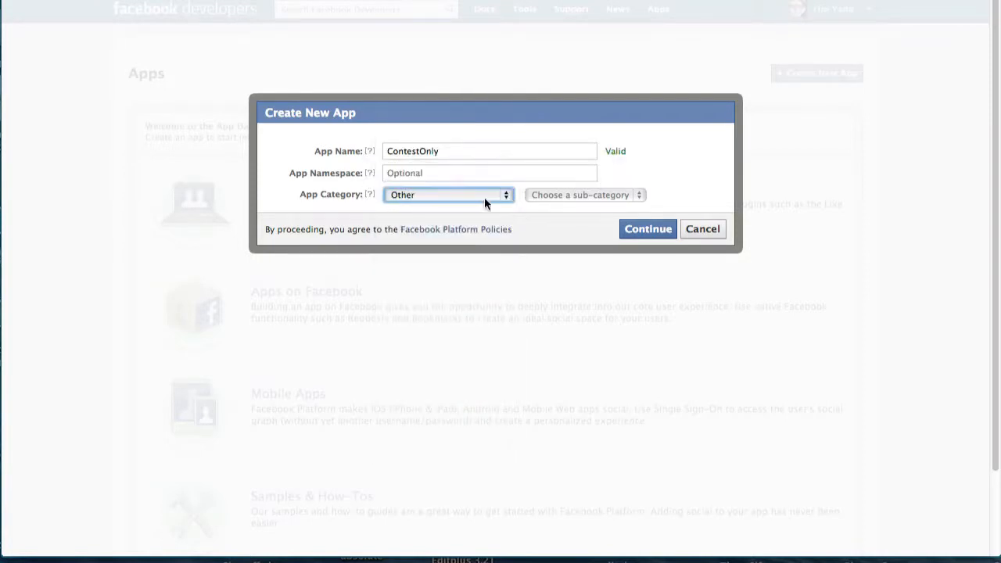
click(642, 227)
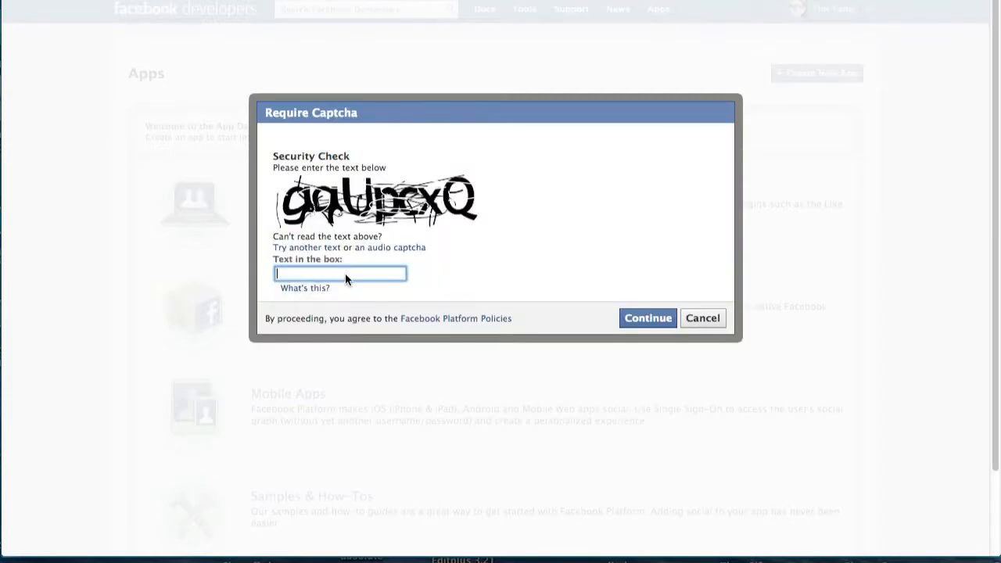
text(gaupcxq)
click(654, 316)
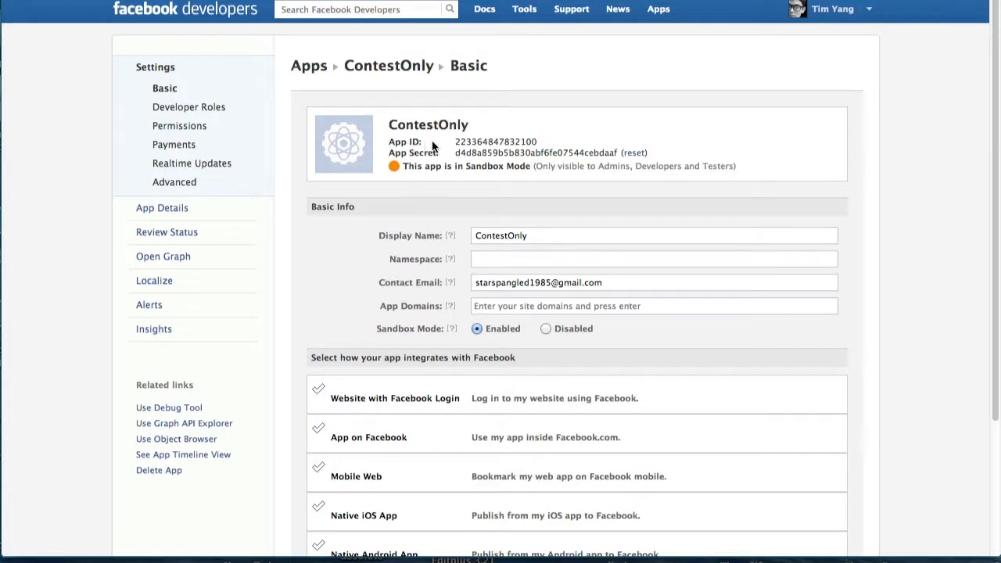
Select and copy the ContestOnly App ID.
click(538, 141)
drag(456, 141, 539, 141)
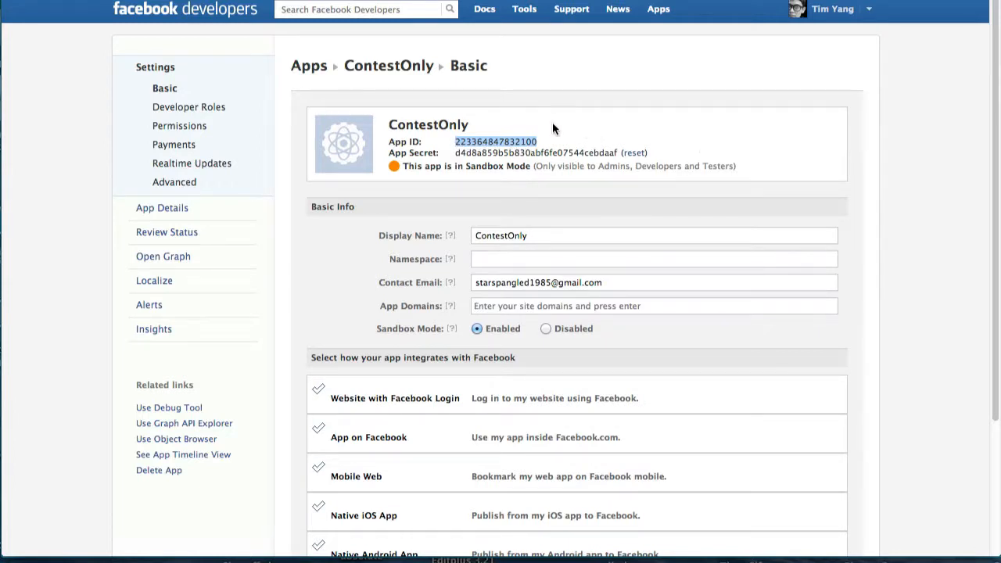
click(405, 167)
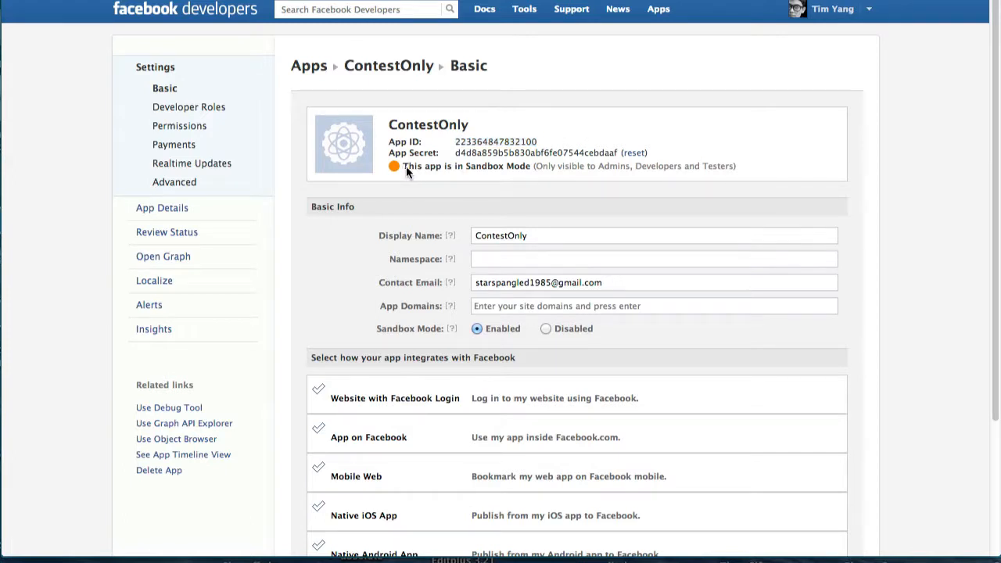
Set Sandbox Mode to Disabled and save the app's basic settings.
click(503, 166)
click(545, 329)
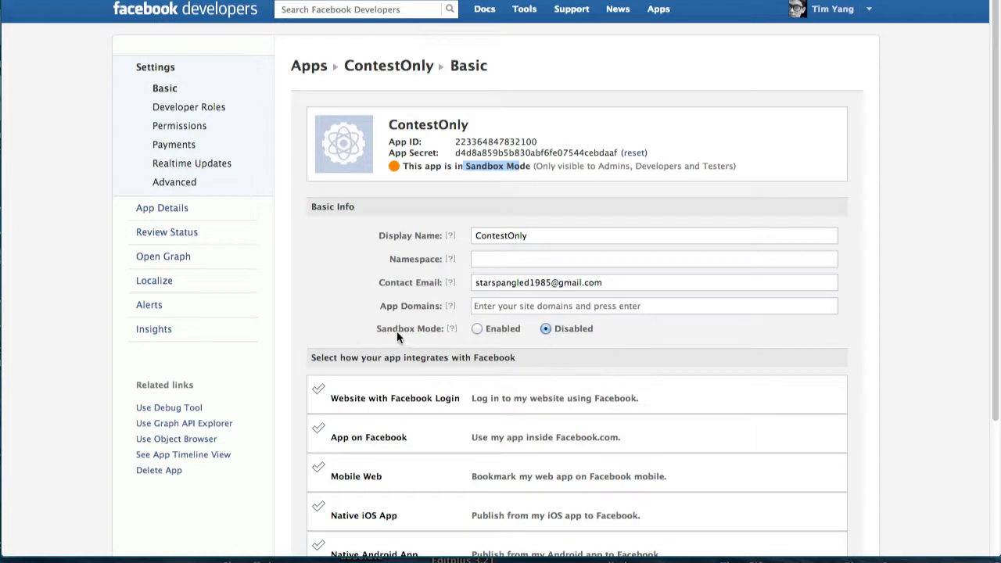
drag(989, 298, 977, 429)
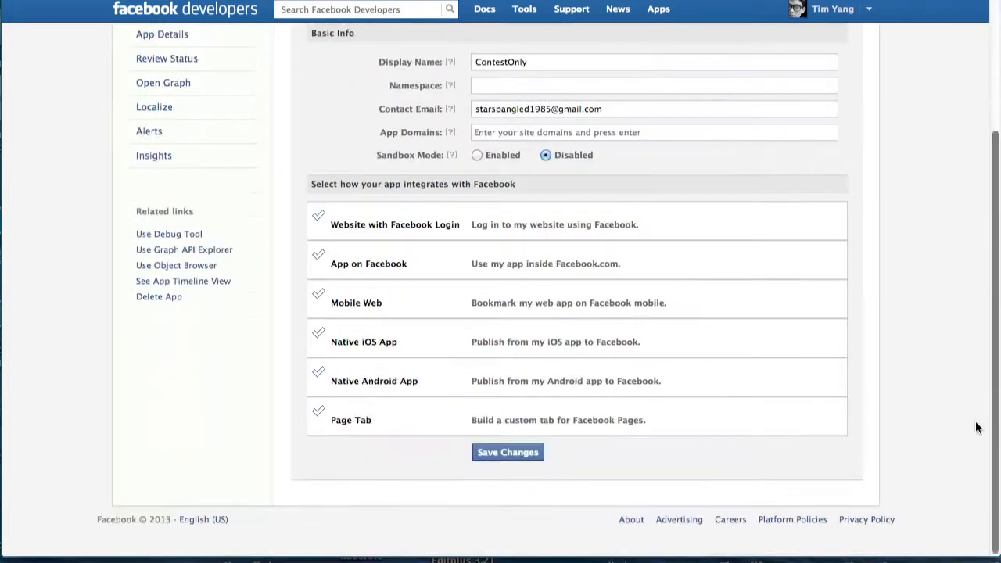
click(508, 452)
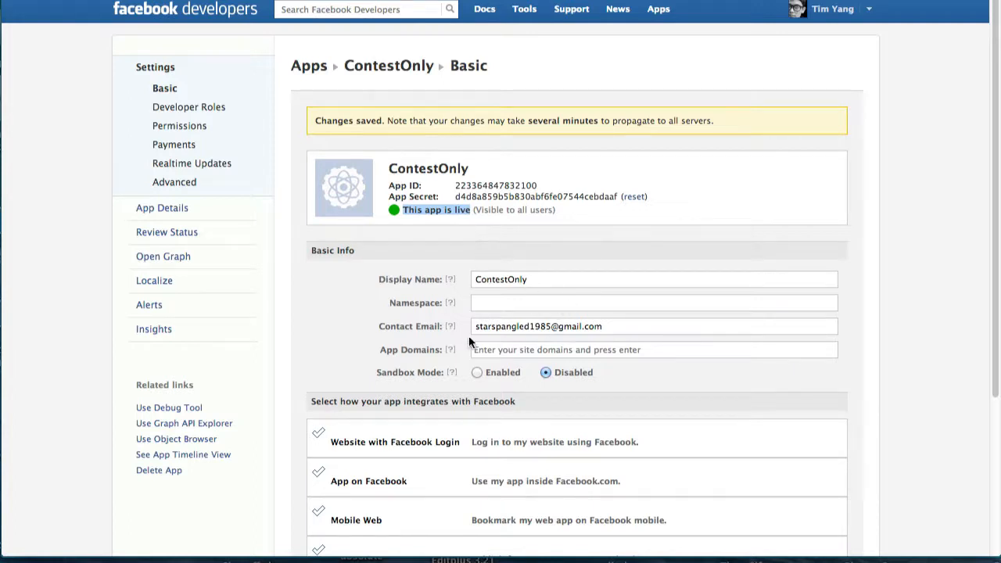
click(699, 194)
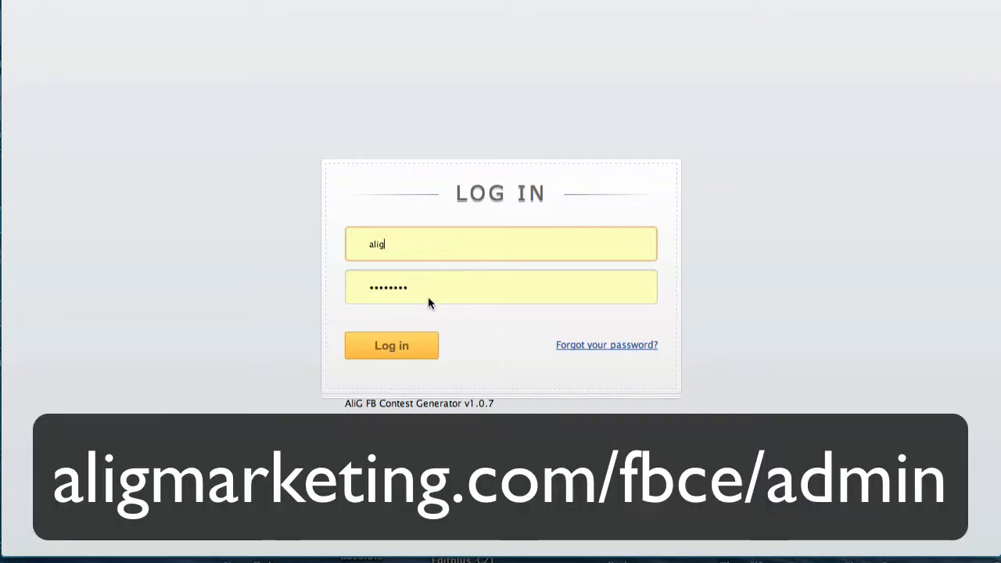
Log in to the contest generator admin and begin a new contest.
click(409, 343)
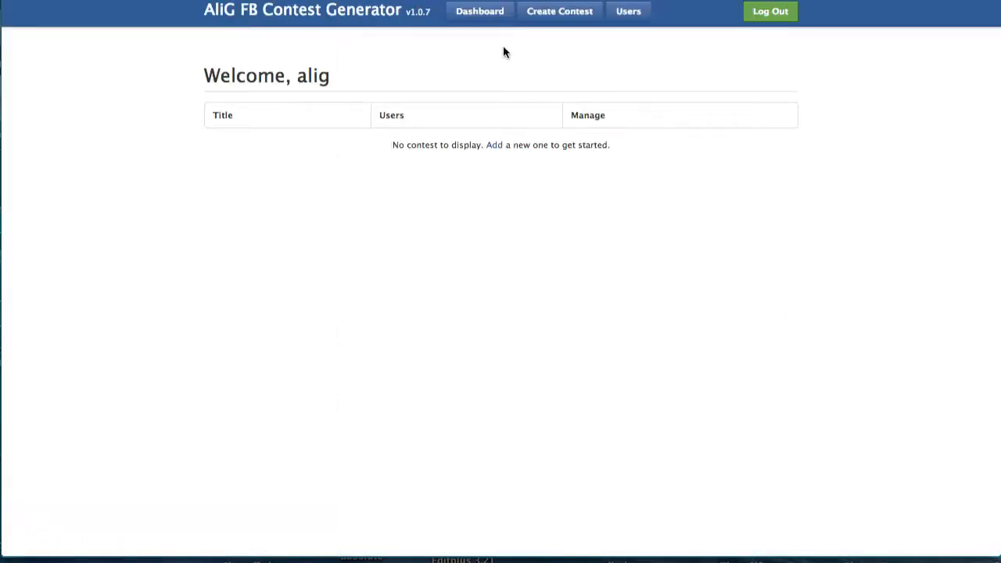
click(570, 18)
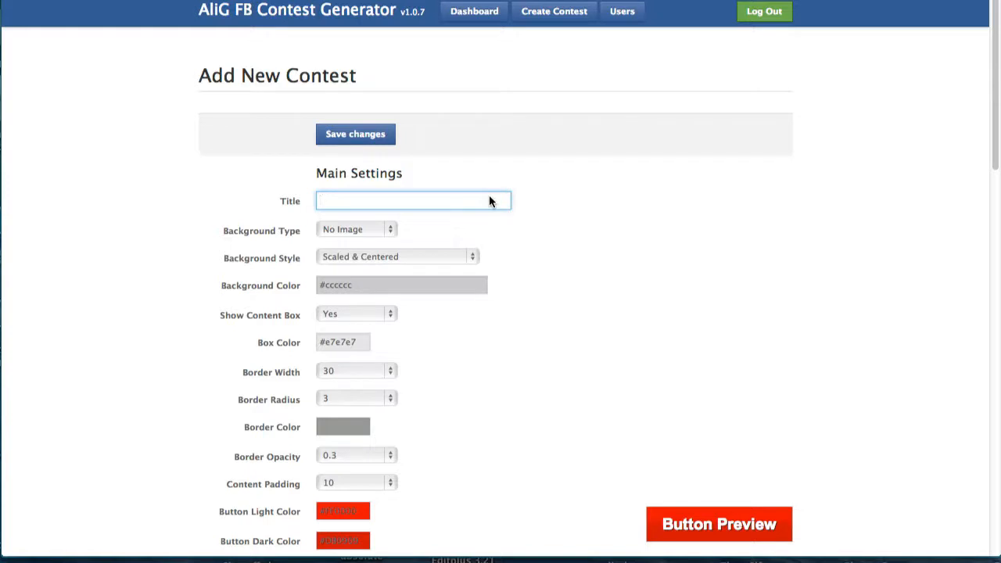
Title the contest 'My First Contest' with a dark grey library background, Scaled & Centered.
text(My First Contest)
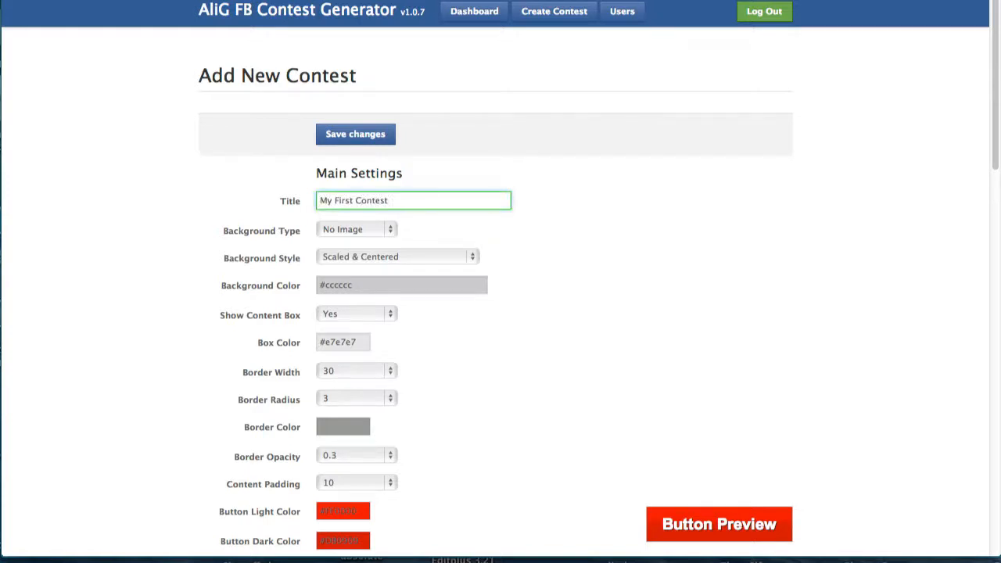
click(390, 231)
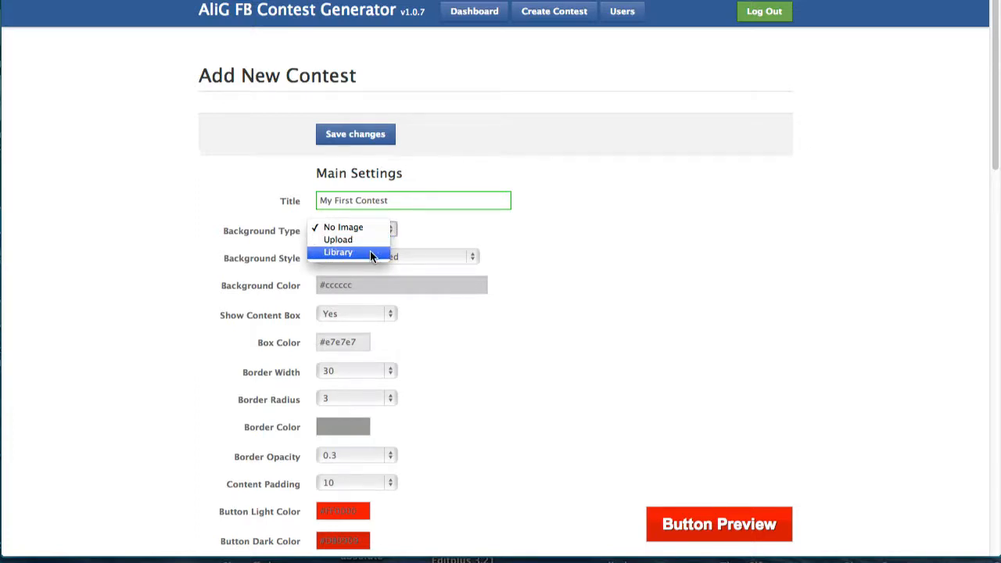
click(371, 252)
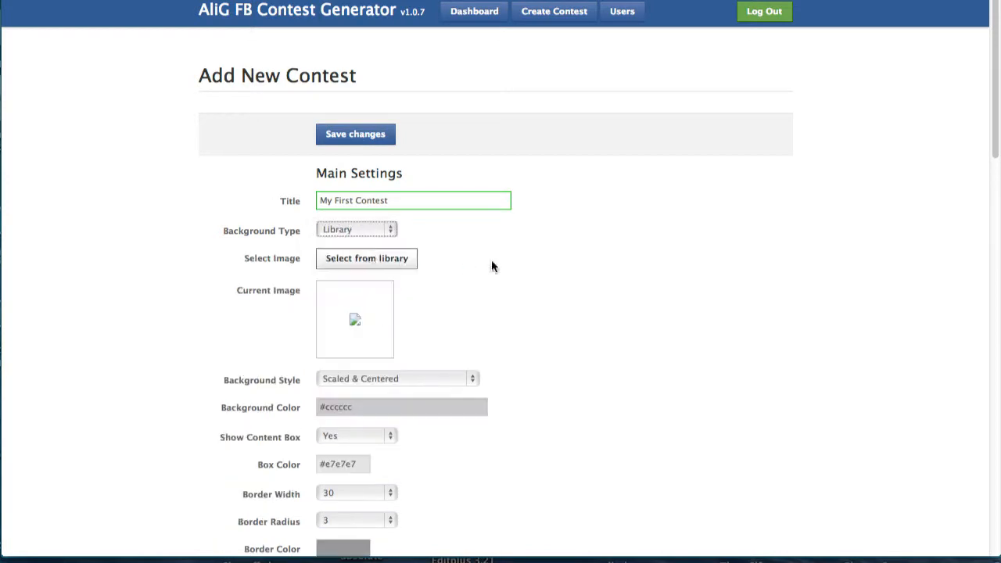
click(395, 259)
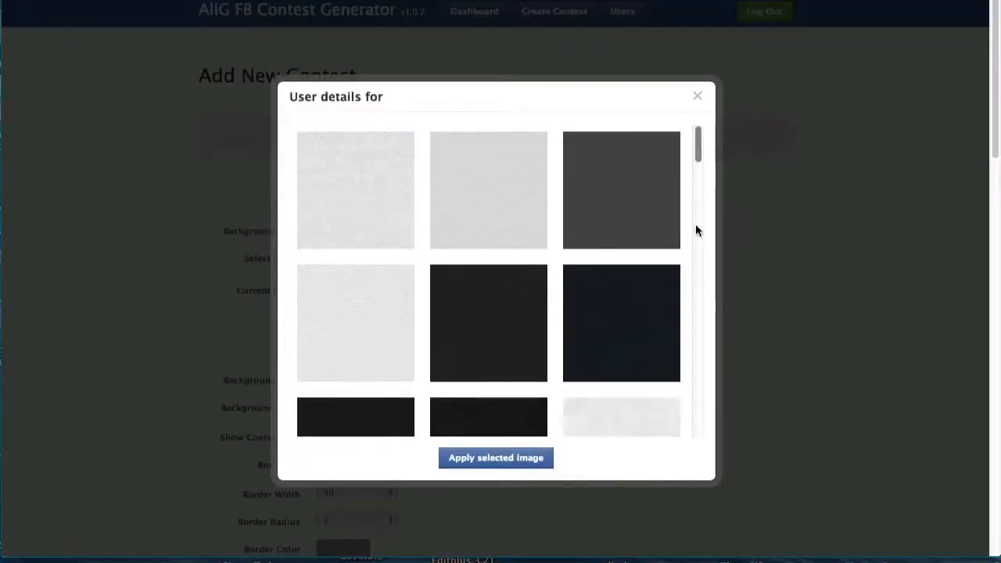
click(696, 231)
drag(694, 233, 692, 253)
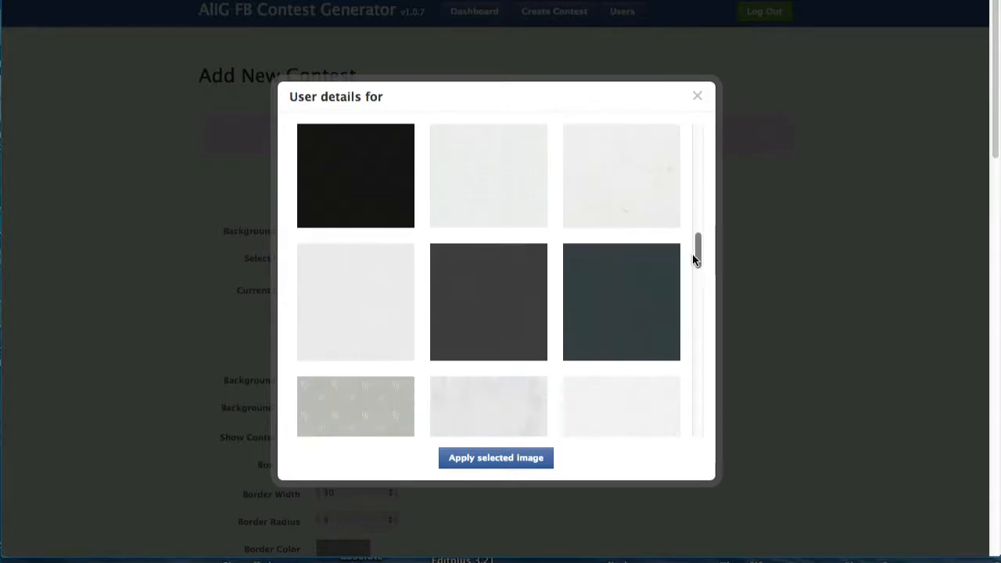
click(516, 289)
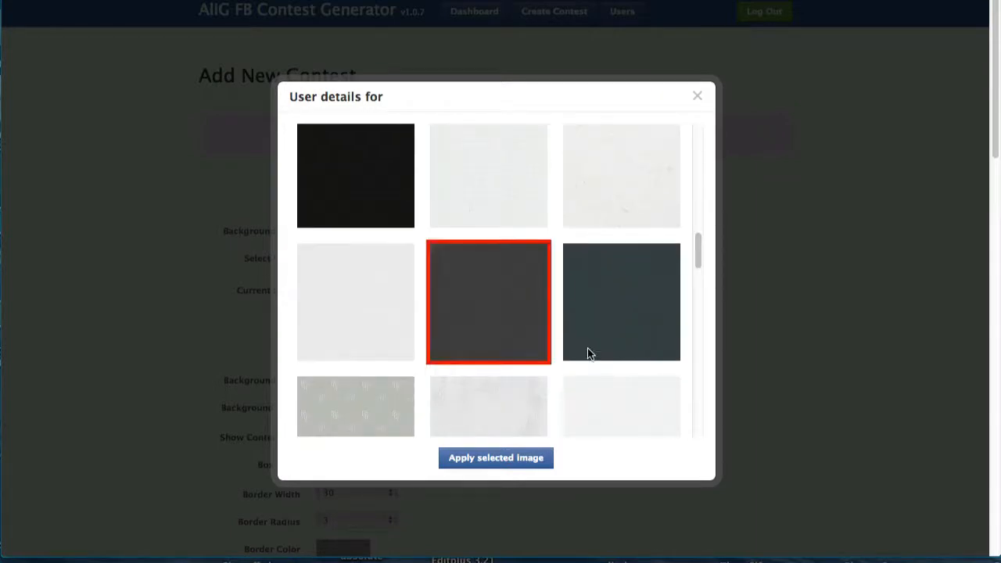
click(516, 459)
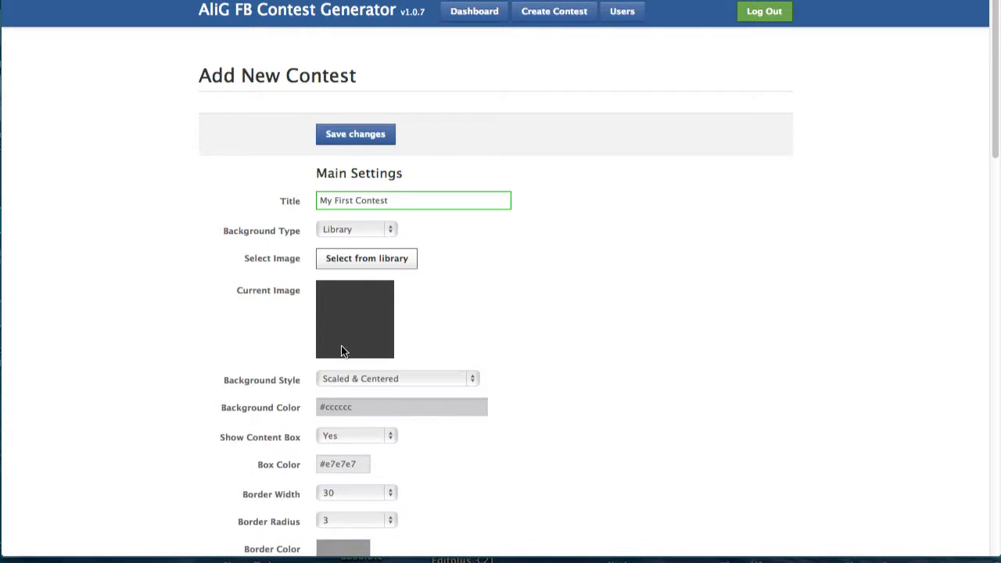
click(471, 380)
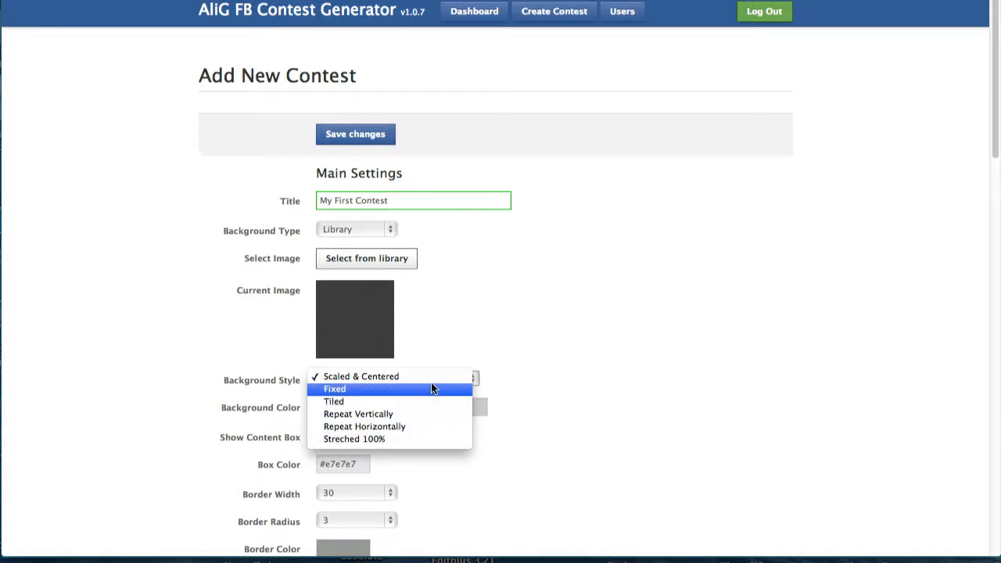
click(347, 376)
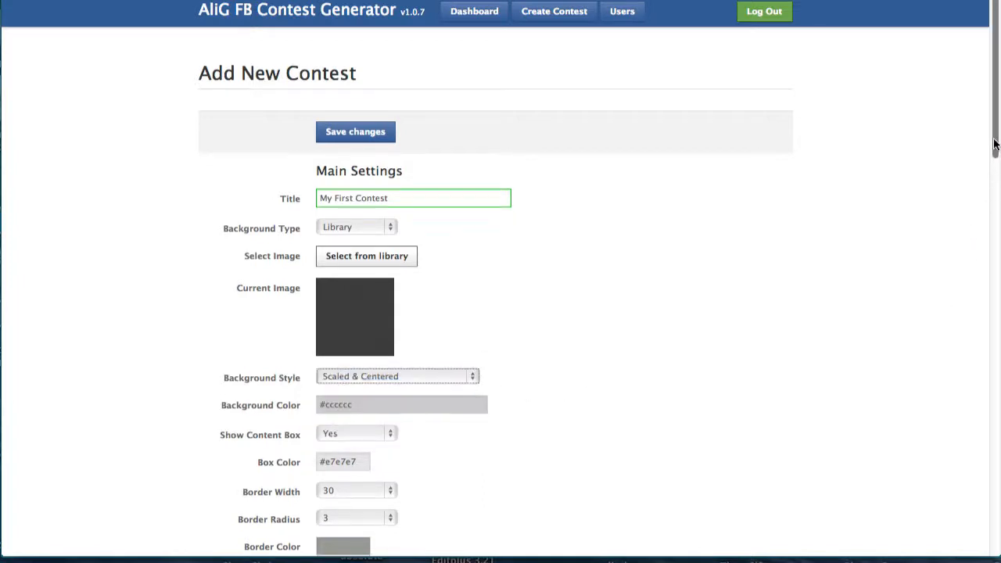
scroll(466, 198, down, 4)
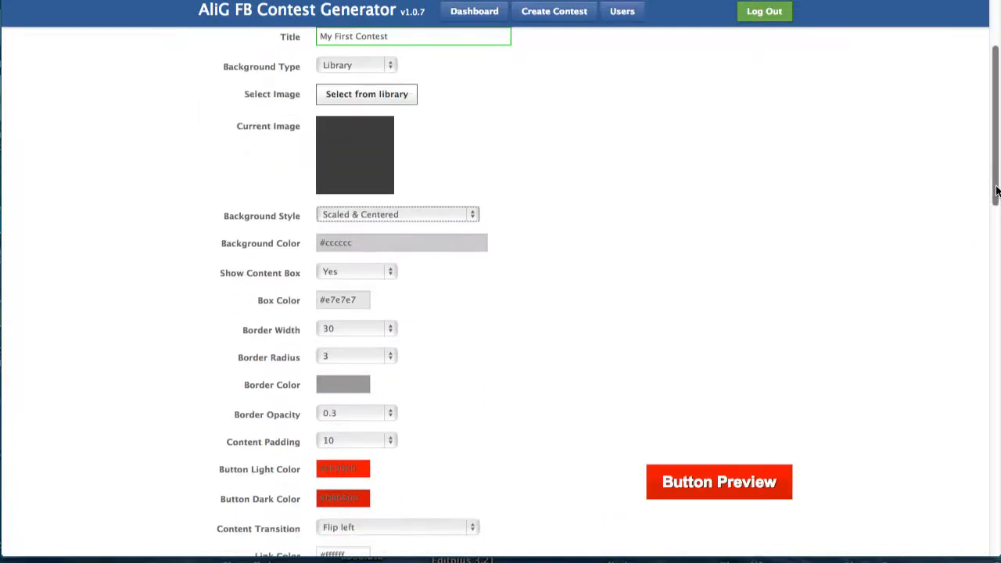
click(427, 242)
click(569, 271)
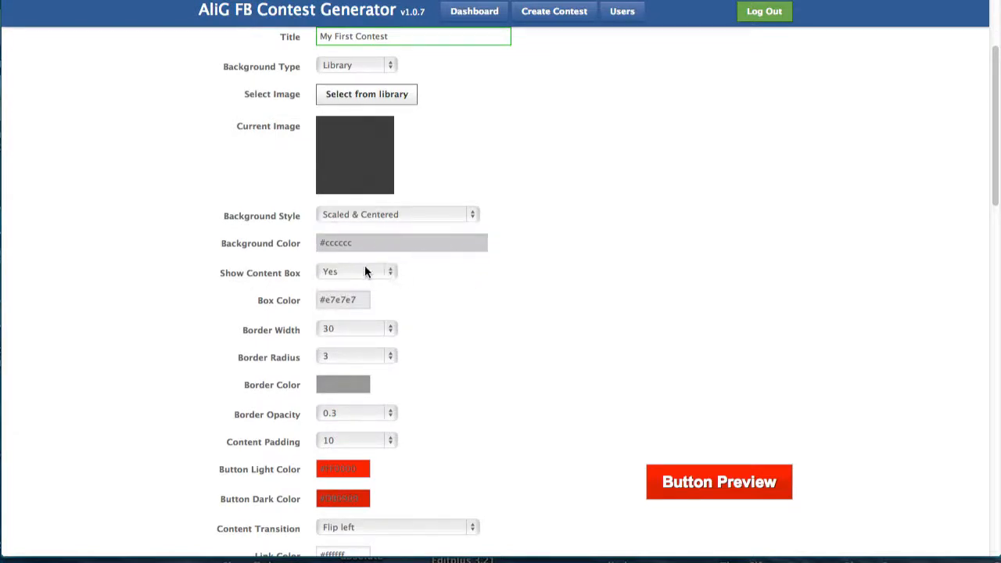
click(389, 273)
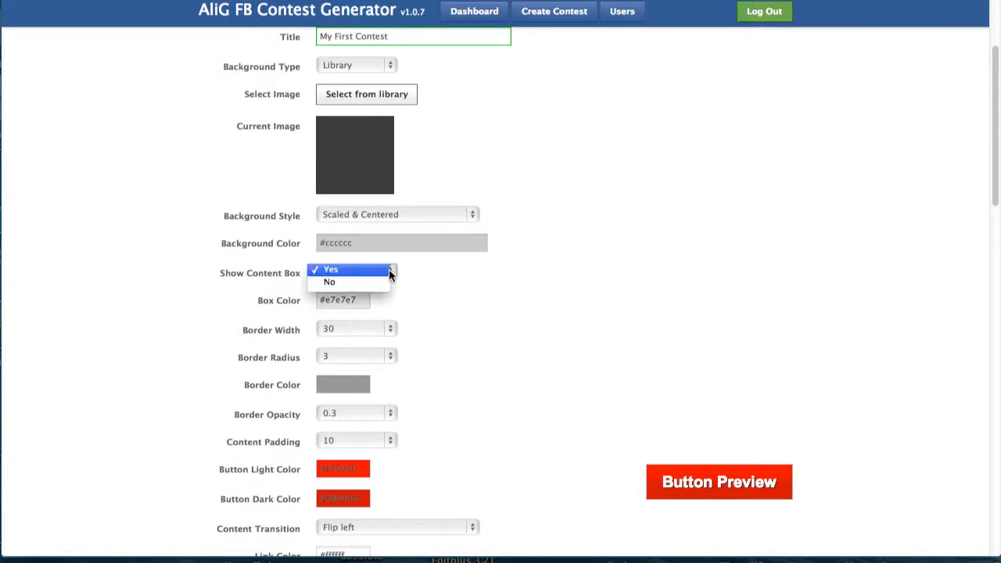
click(383, 284)
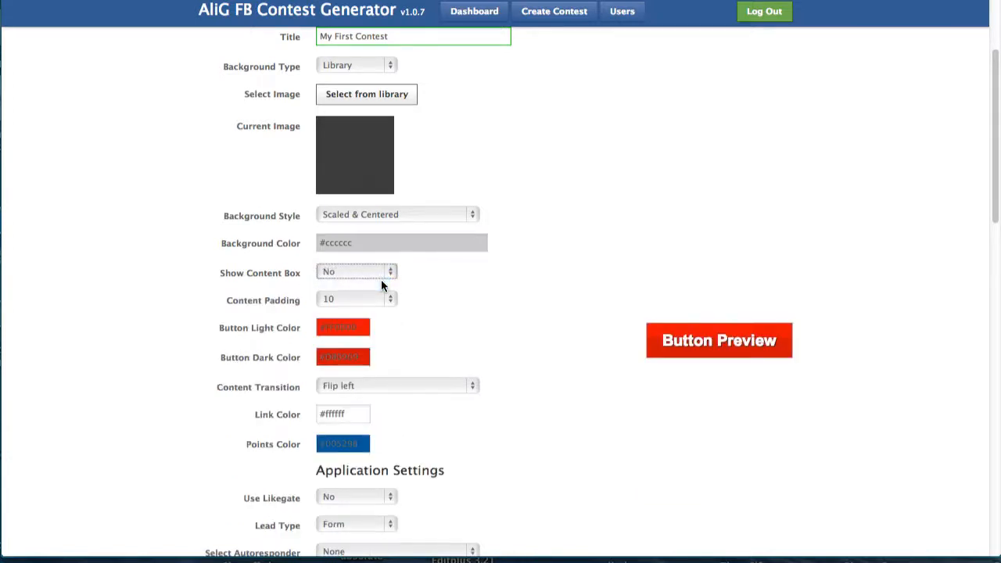
click(393, 274)
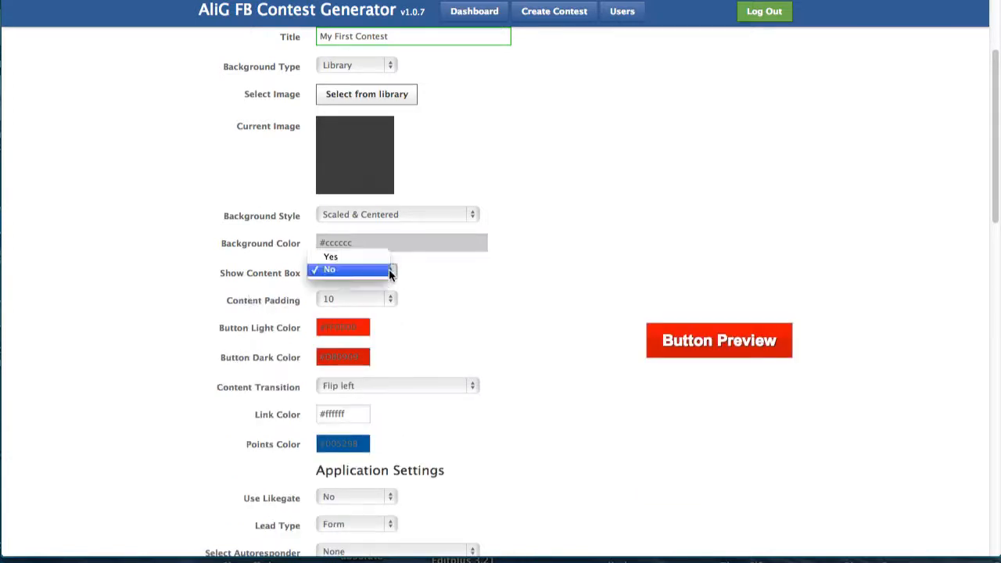
click(385, 260)
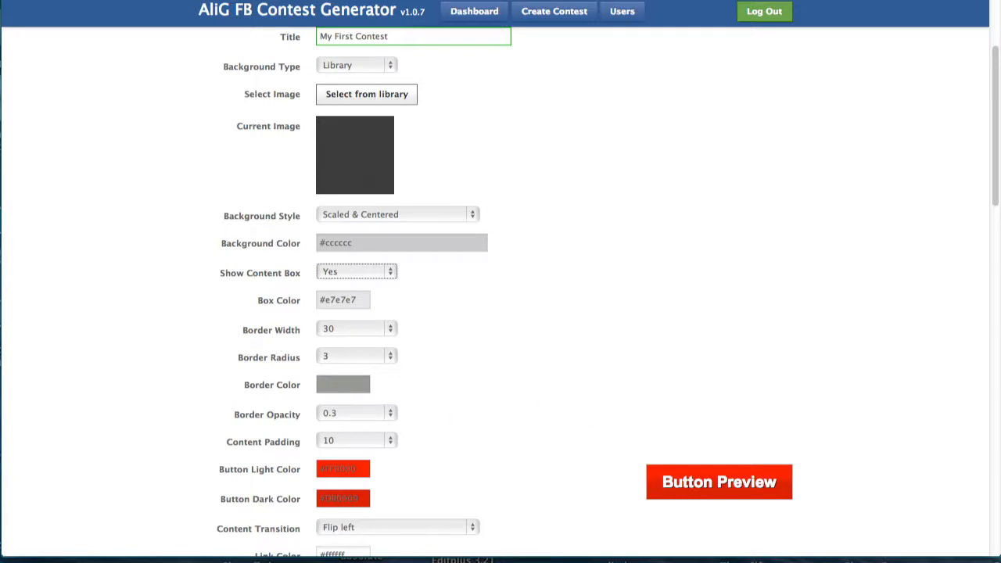
drag(989, 196, 989, 256)
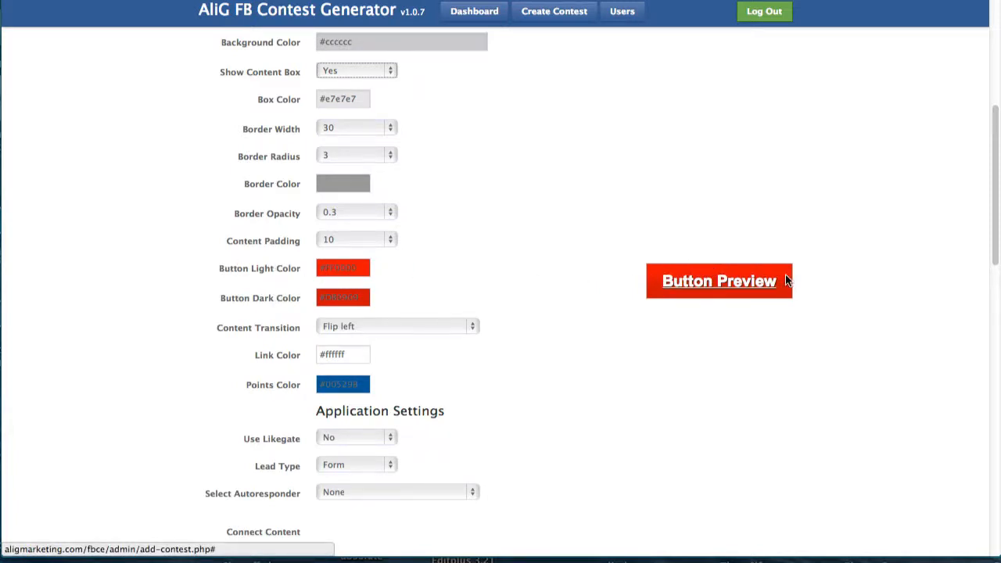
Set Button Light Color to a muted red and Button Dark Color to #4d1717.
click(347, 269)
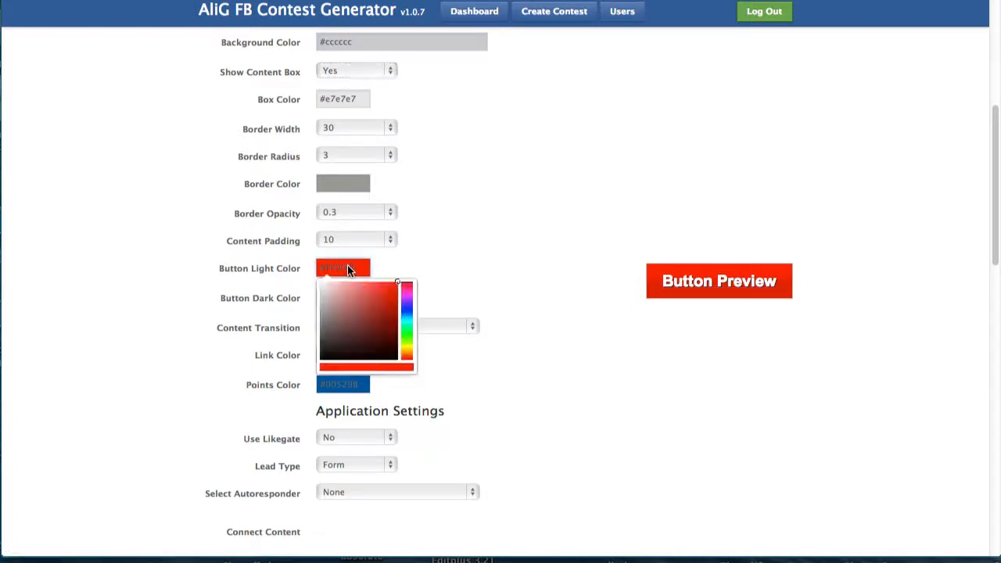
mouse_move(352, 292)
mouse_down()
mouse_move(370, 308)
mouse_move(343, 319)
mouse_move(361, 298)
mouse_move(356, 316)
mouse_up()
click(474, 289)
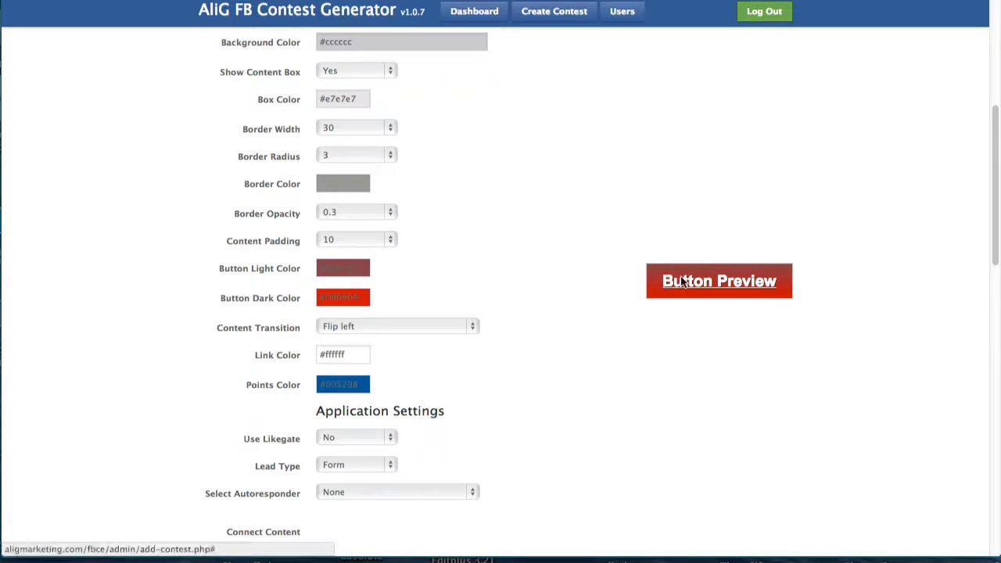
click(337, 298)
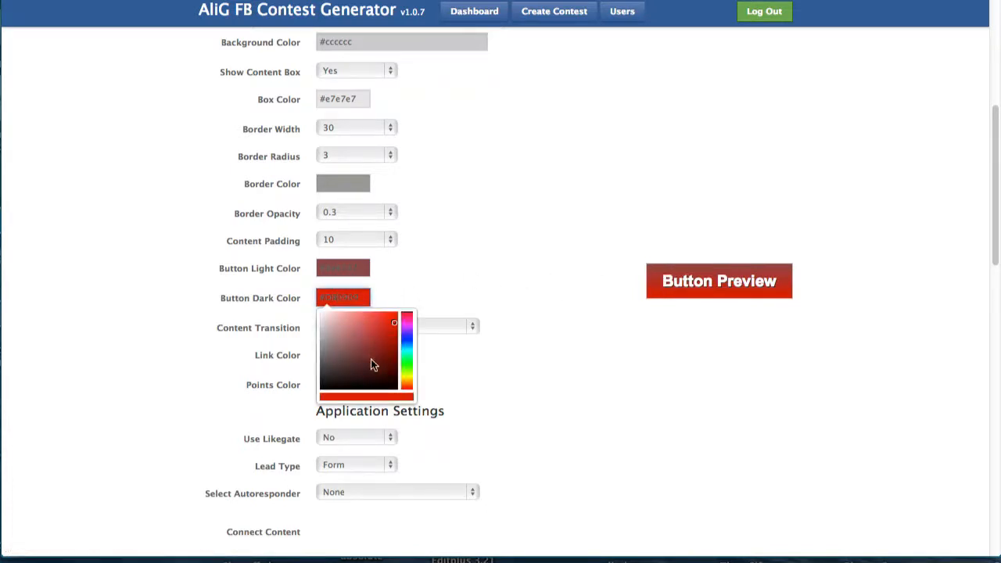
mouse_move(371, 360)
mouse_down()
mouse_move(359, 366)
mouse_move(380, 373)
mouse_move(372, 364)
mouse_up()
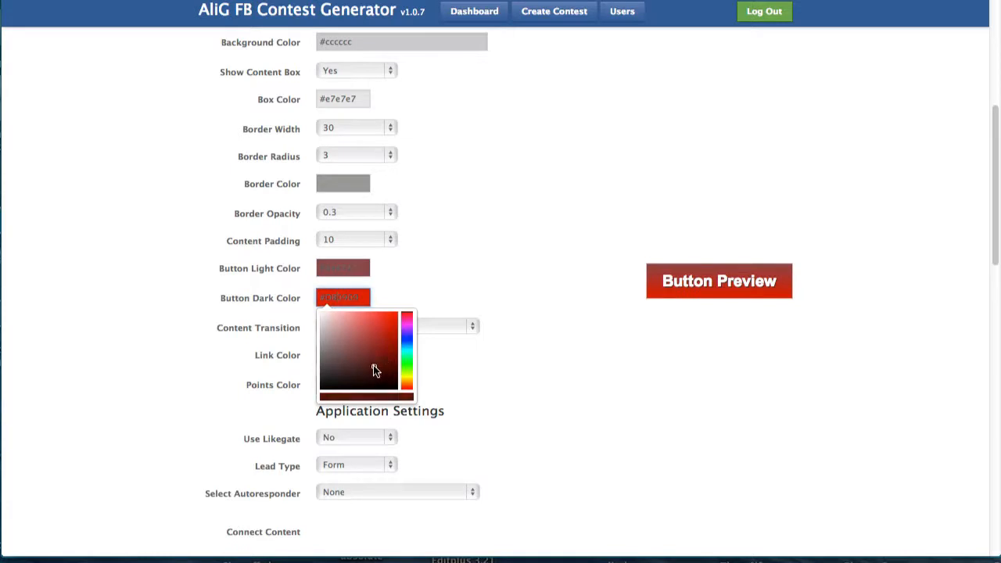
click(434, 286)
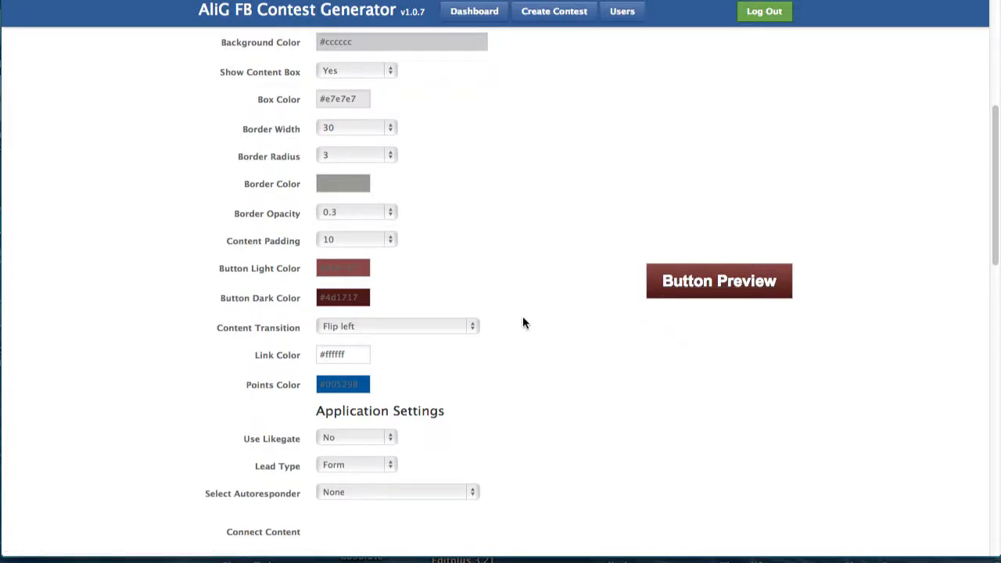
scroll(966, 285, down, 4)
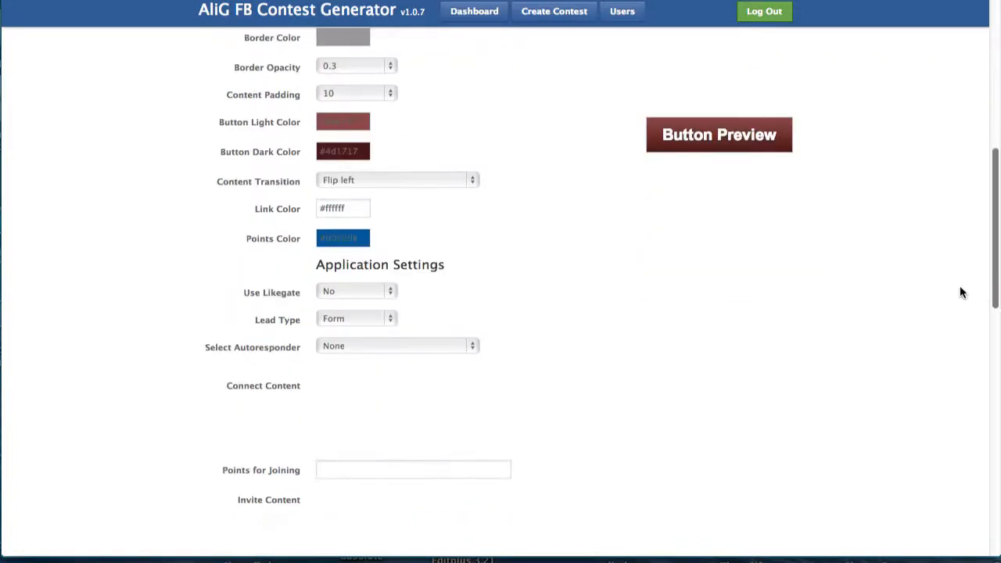
click(427, 180)
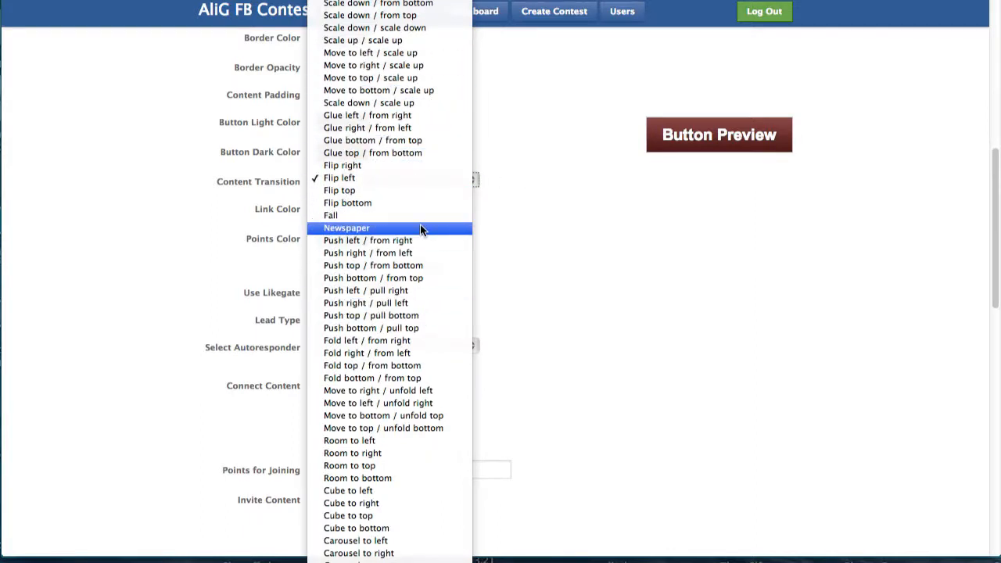
click(415, 178)
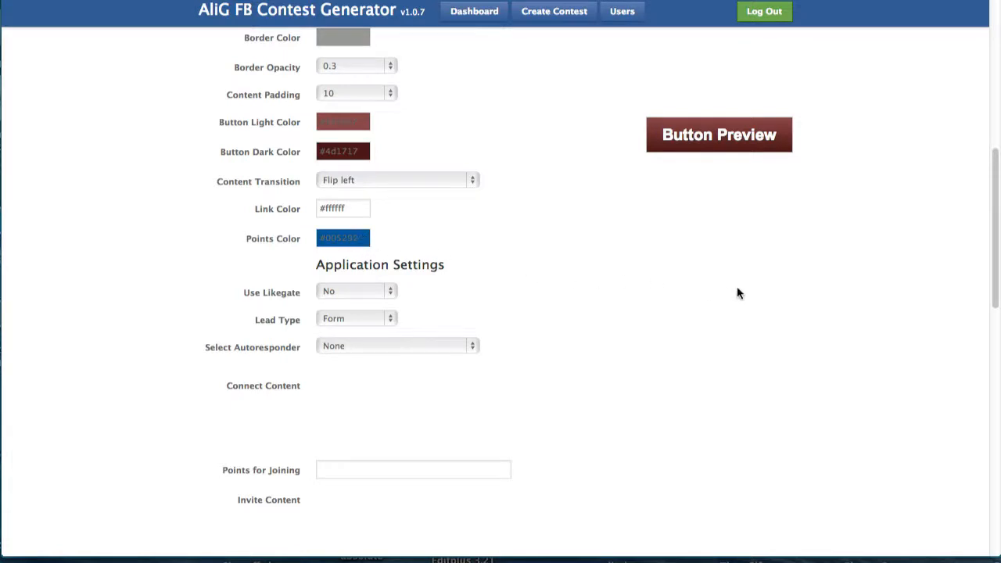
drag(997, 295, 946, 308)
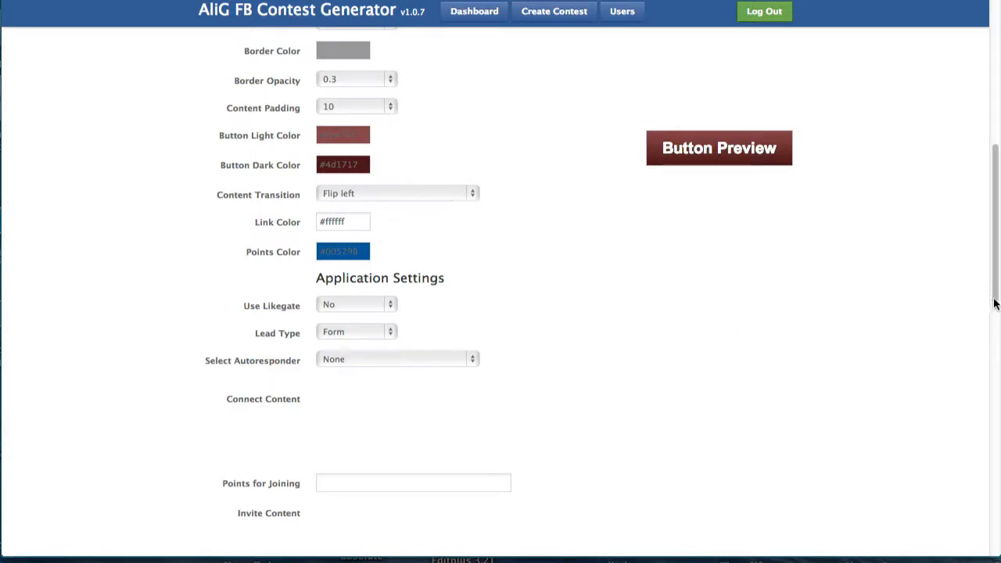
Set Use Likegate to Yes under Application Settings.
drag(993, 301, 980, 337)
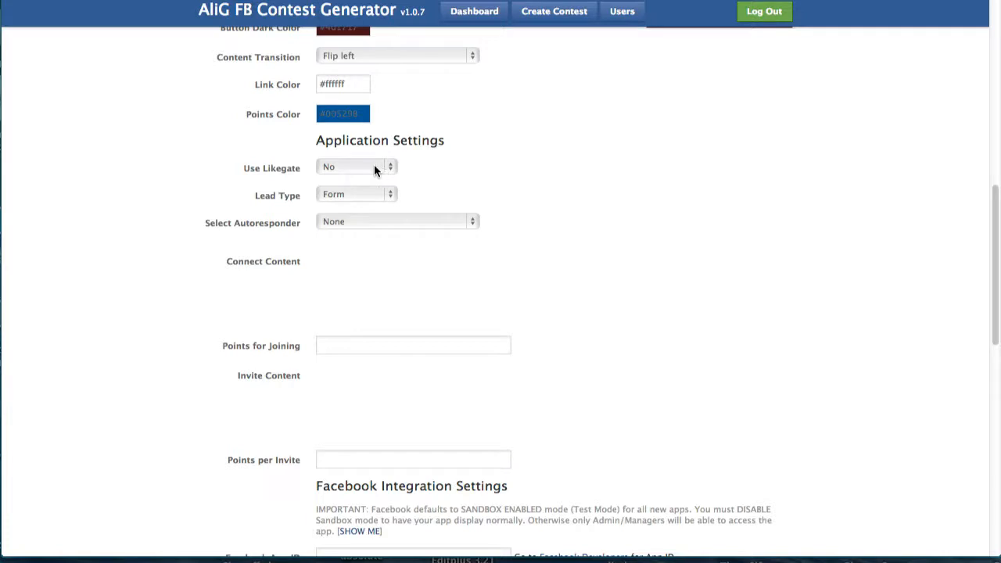
click(347, 168)
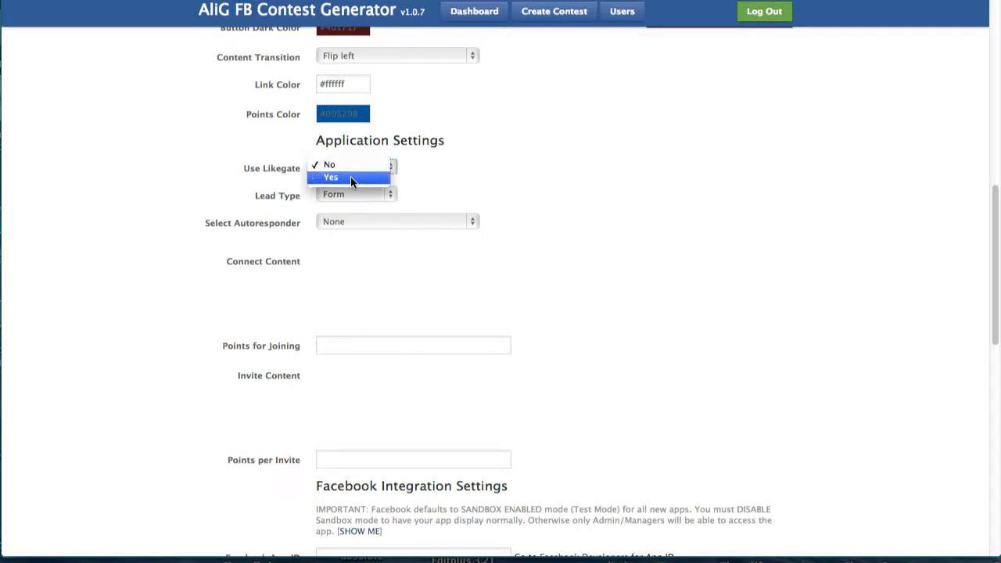
click(351, 178)
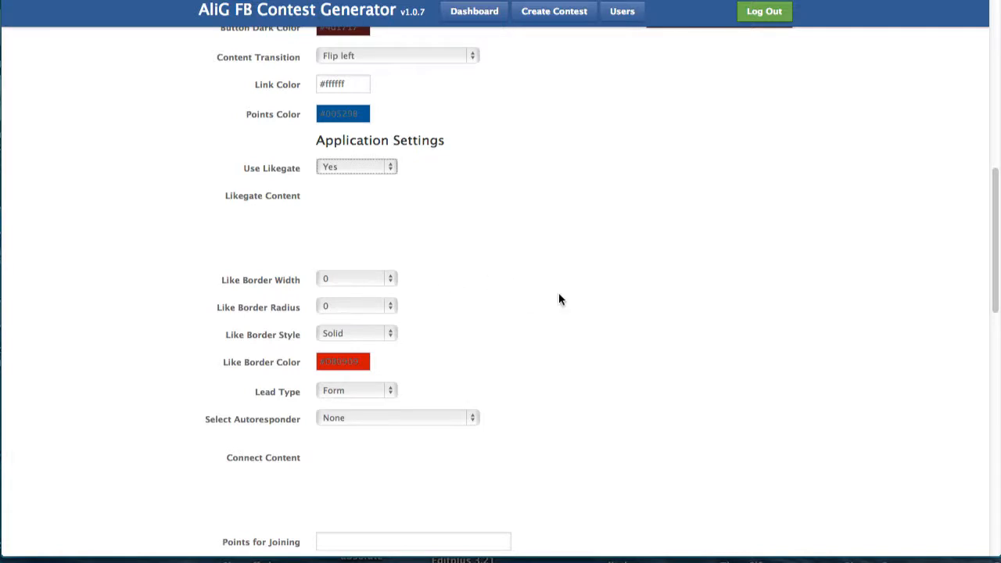
drag(990, 275, 988, 303)
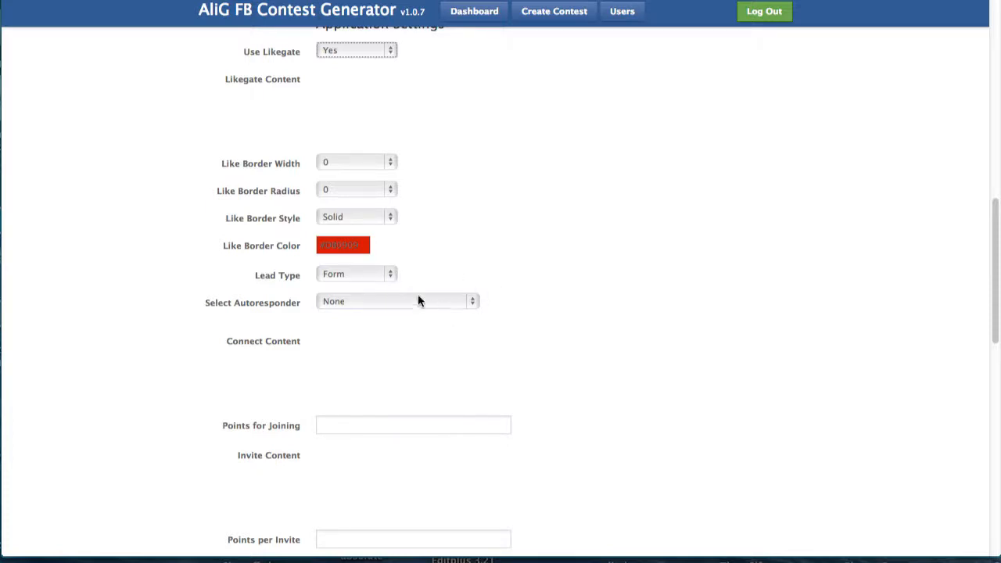
Set Lead Type to FB Connect and try Use Sharegate Yes.
click(391, 275)
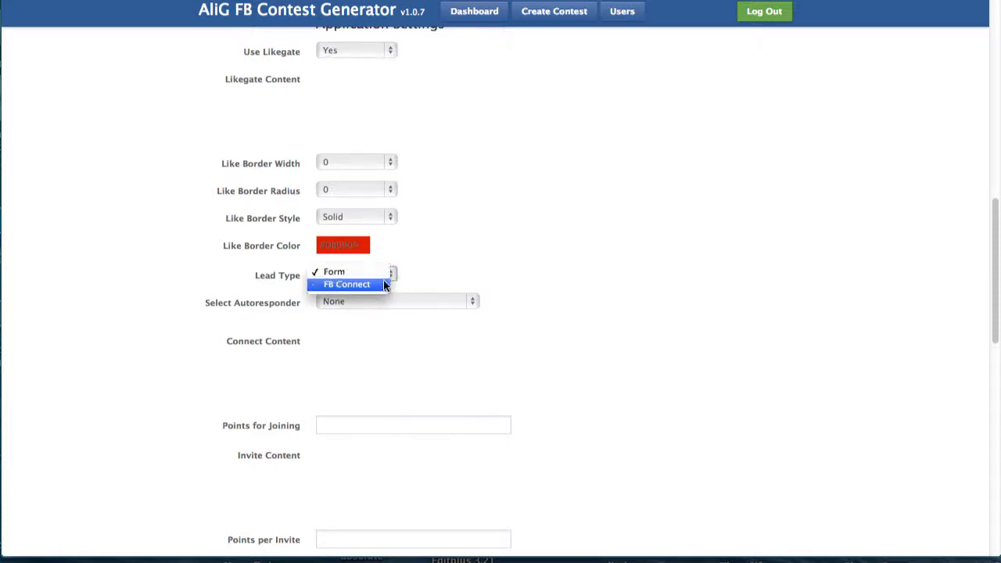
click(380, 284)
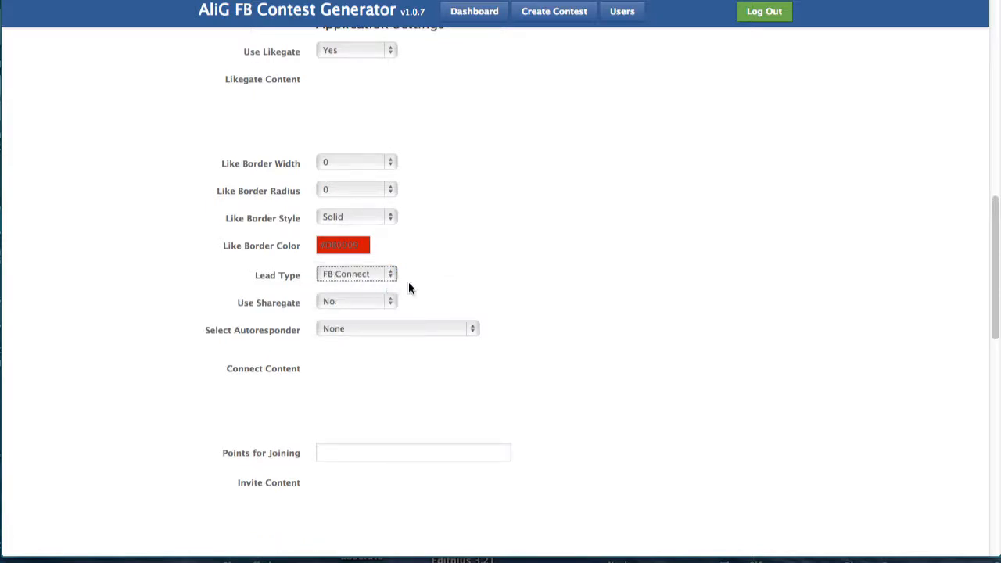
click(383, 303)
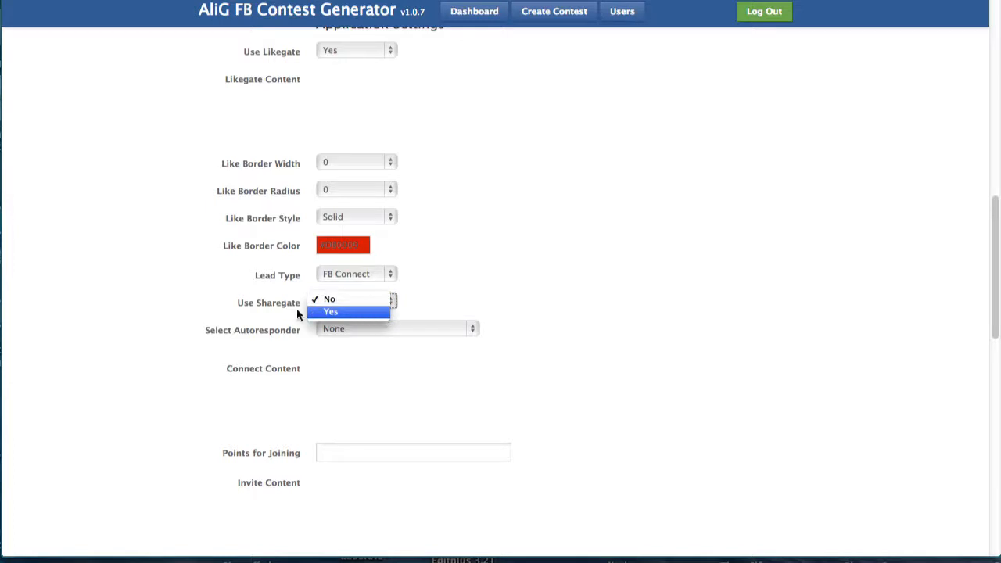
click(357, 312)
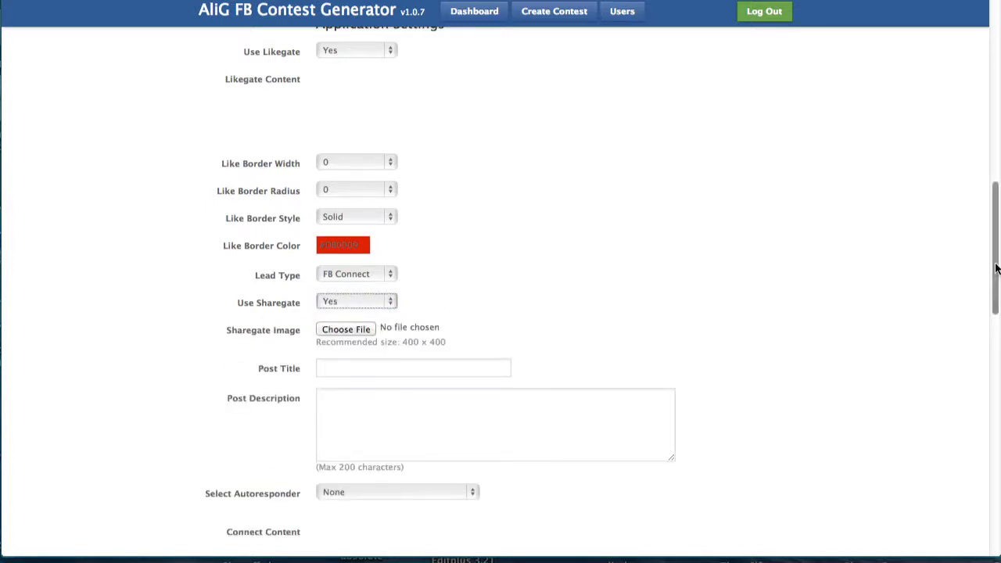
drag(992, 257, 988, 290)
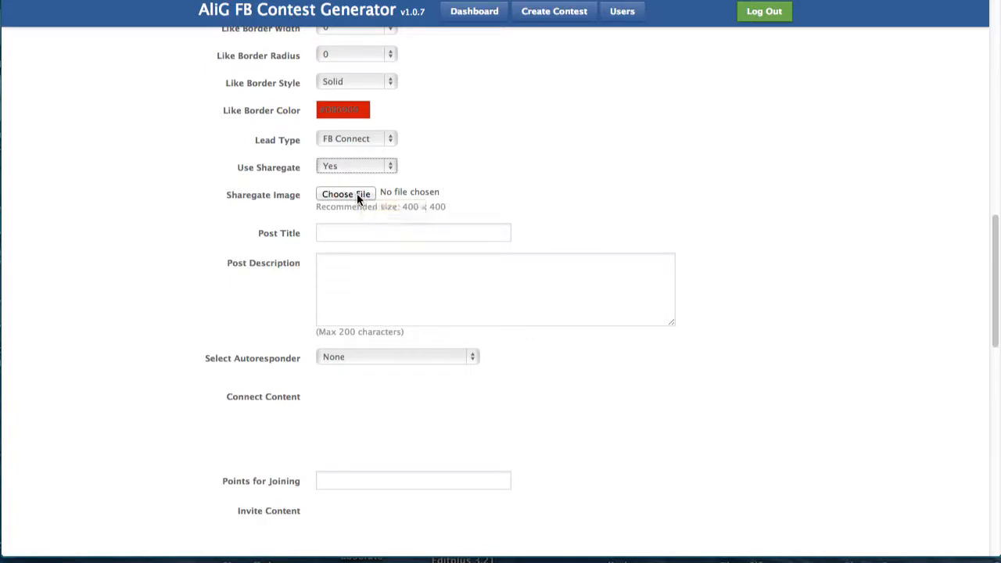
Switch Use Sharegate back to No.
click(389, 168)
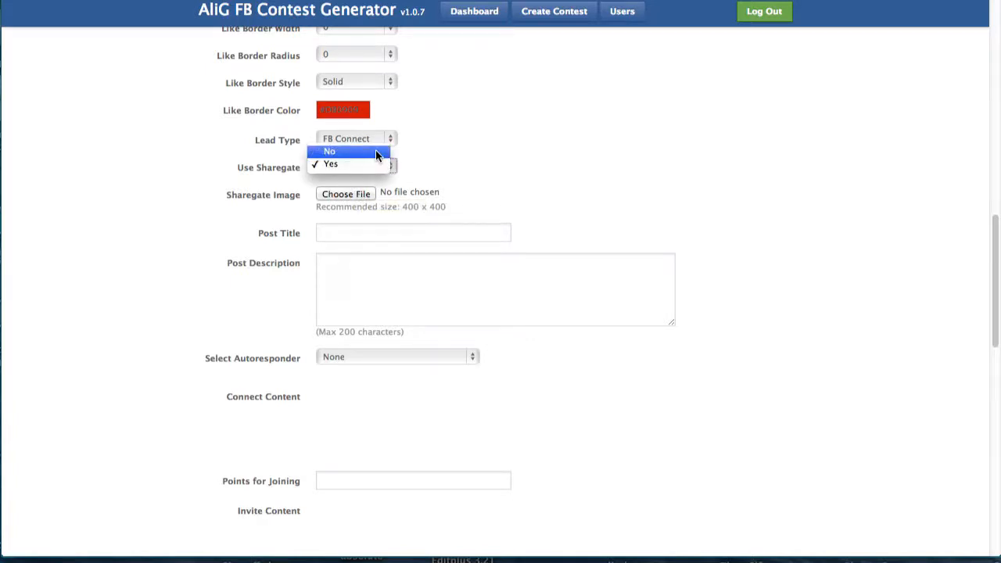
click(376, 151)
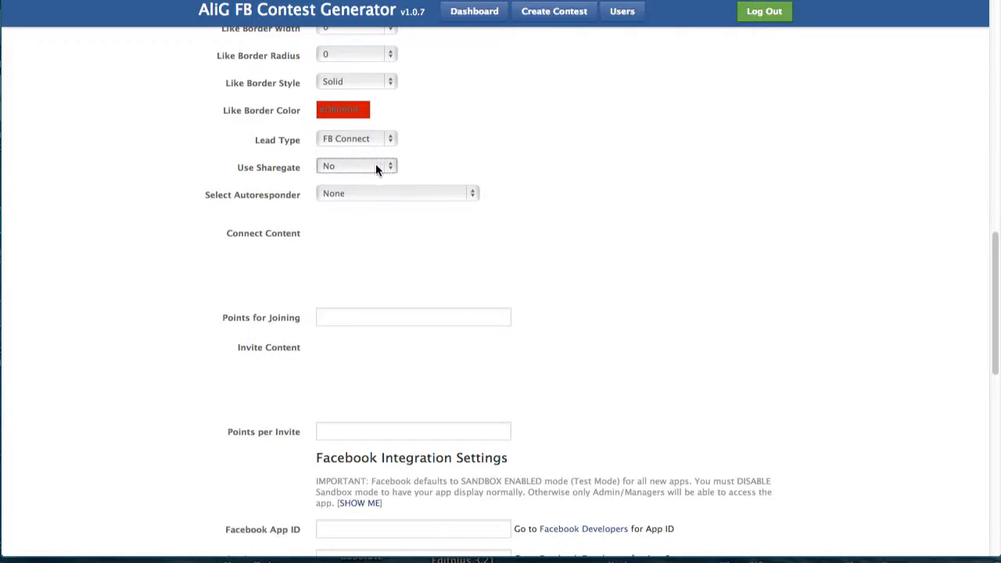
click(375, 167)
click(375, 164)
click(450, 193)
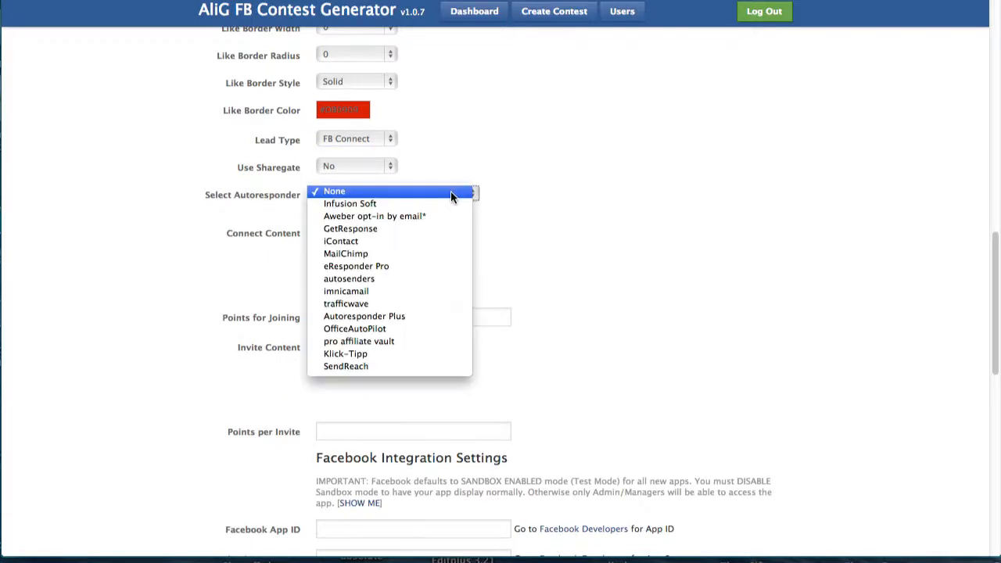
click(450, 220)
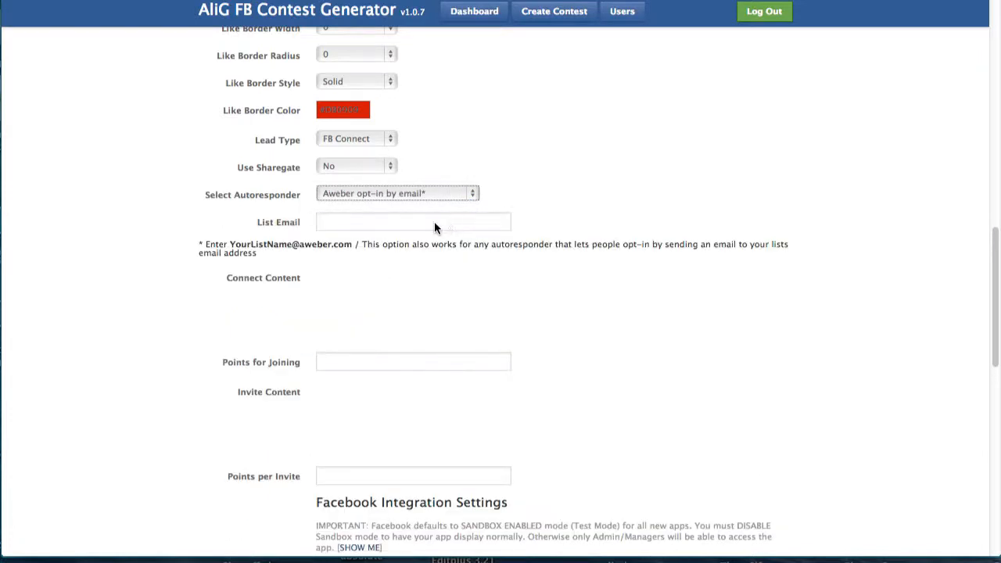
click(434, 223)
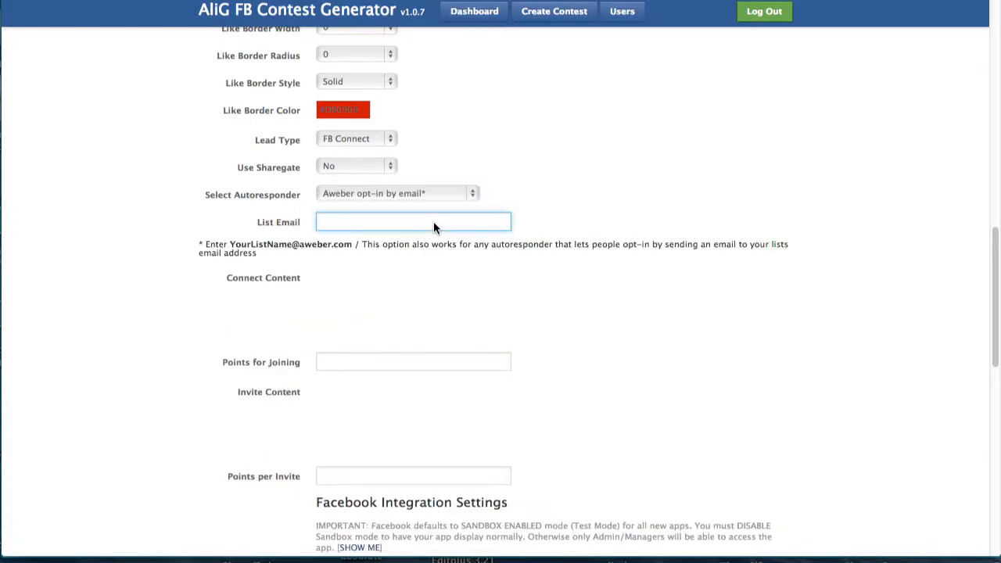
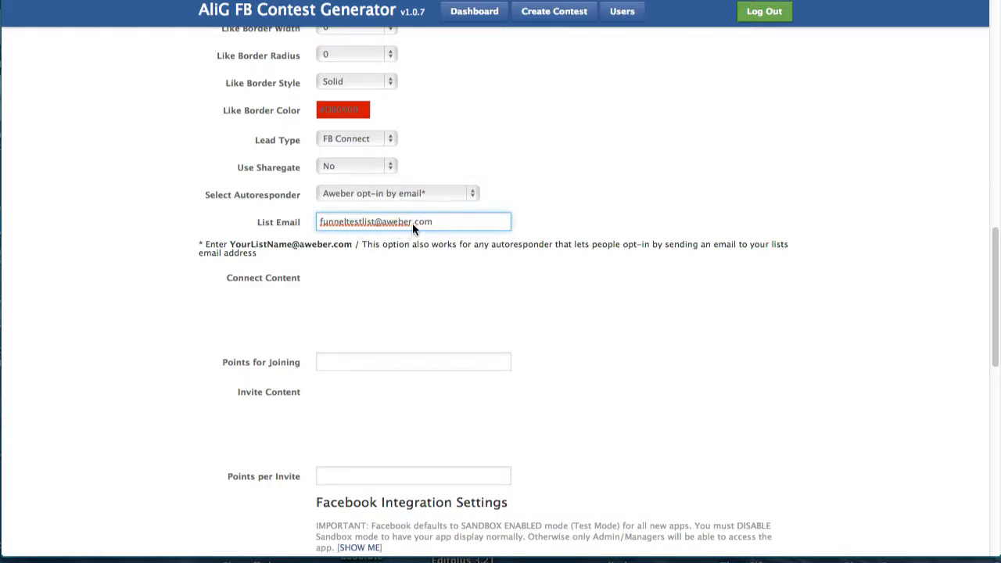
click(693, 289)
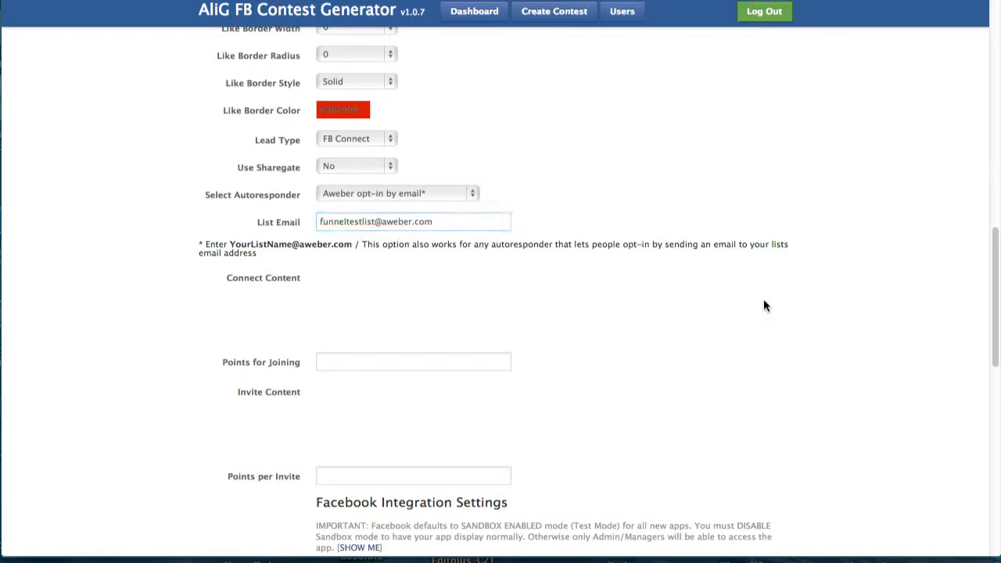
scroll(990, 312, down, 3)
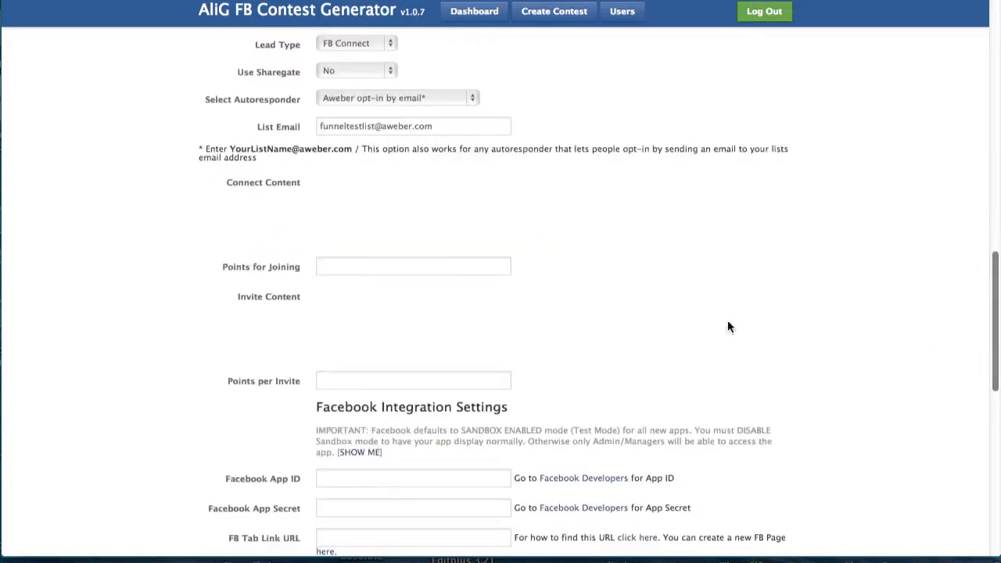
click(447, 267)
scroll(987, 304, up, 5)
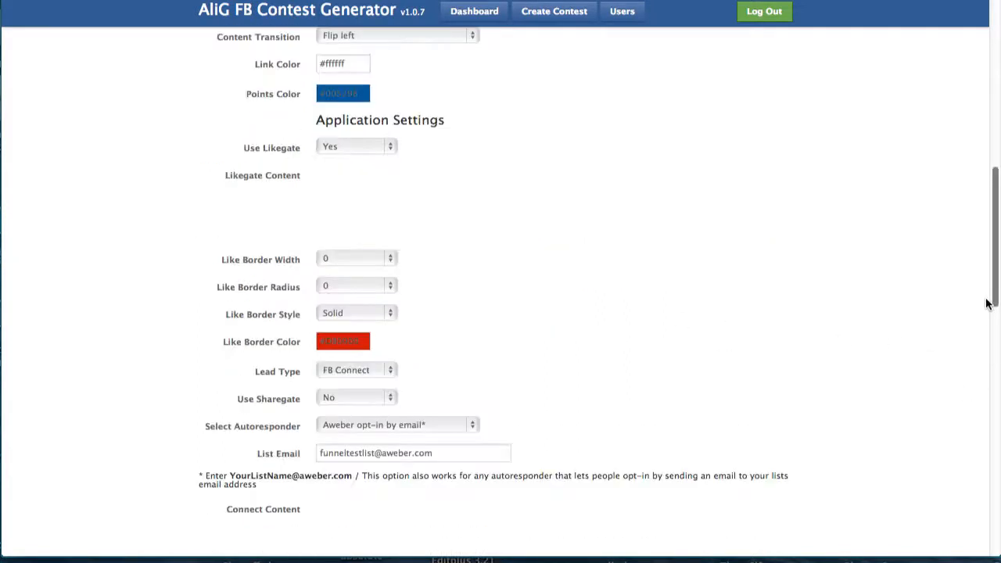
scroll(987, 304, up, 1)
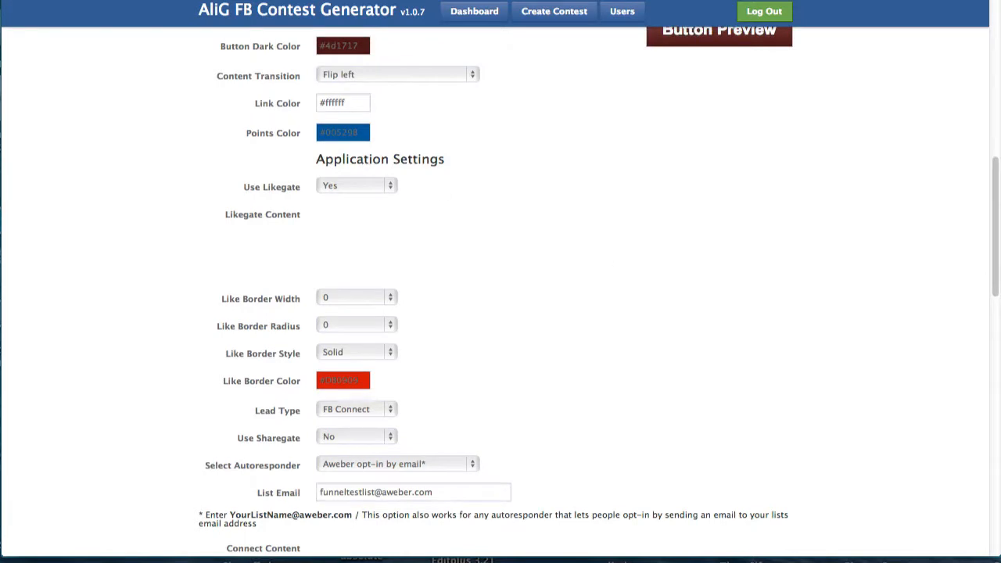
scroll(406, 88, down, 2)
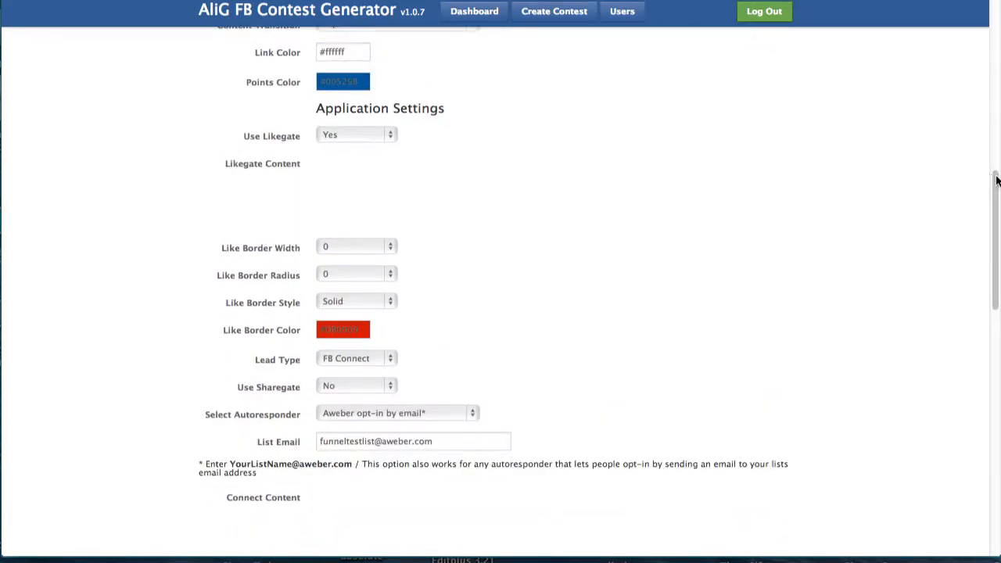
drag(995, 192, 995, 222)
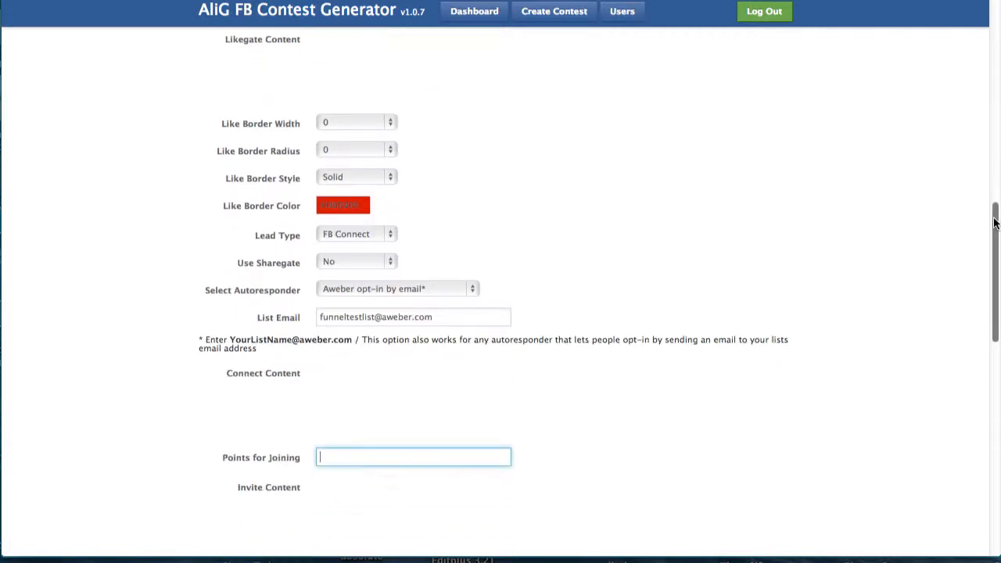
Enter 10 for Points for Joining and 10 for Points per Invite in the contest form.
scroll(545, 249, down, 5)
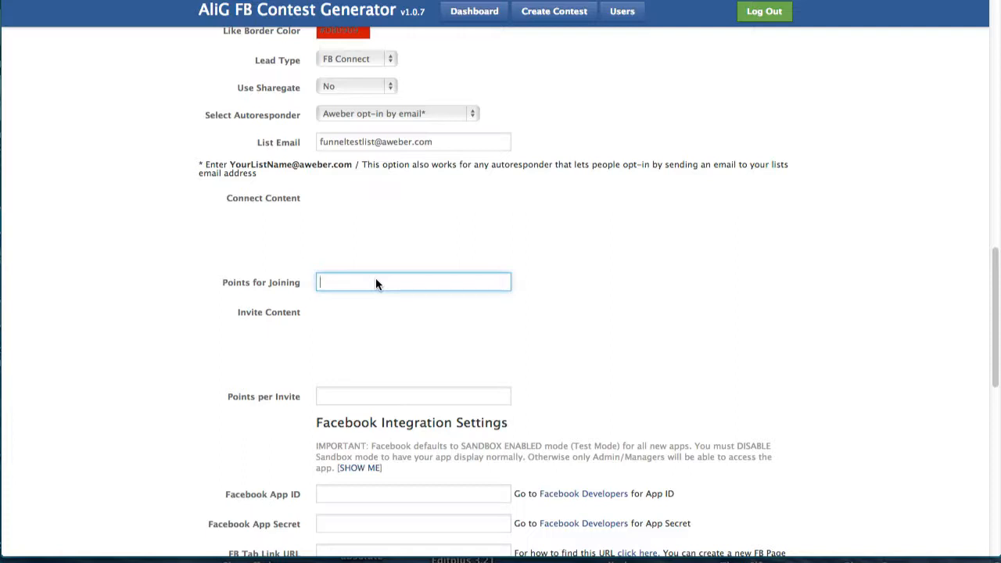
text(10)
click(810, 380)
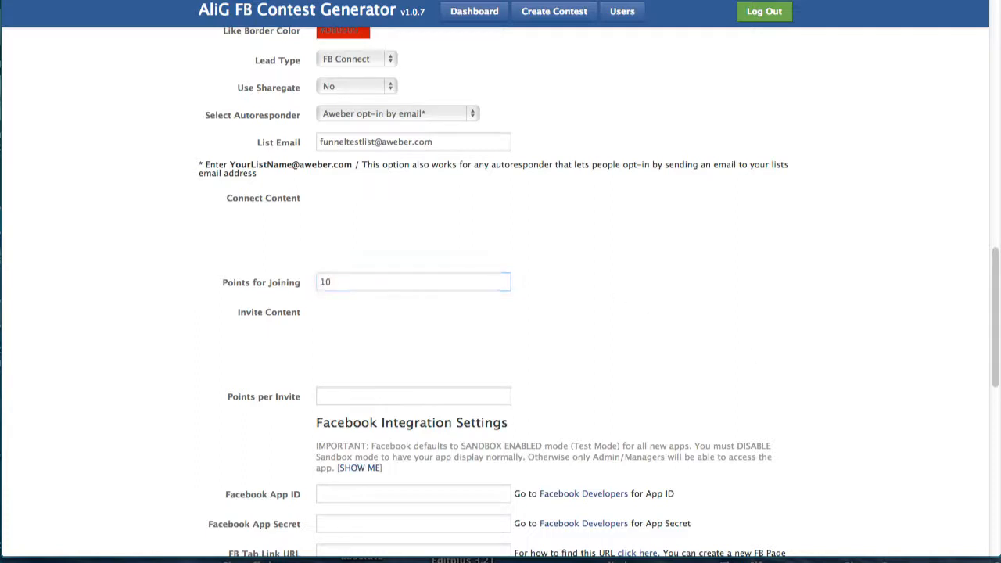
drag(996, 376, 996, 432)
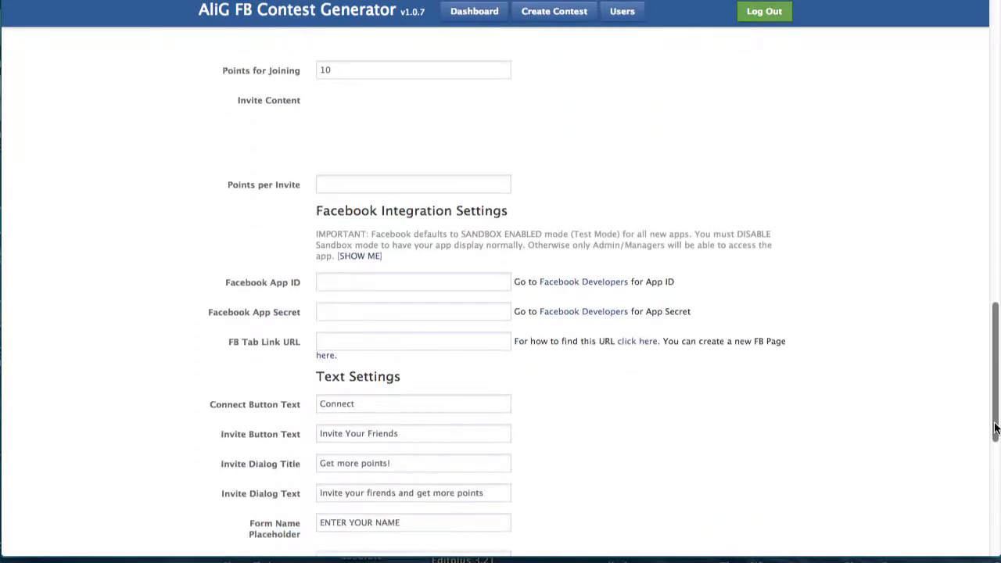
click(473, 184)
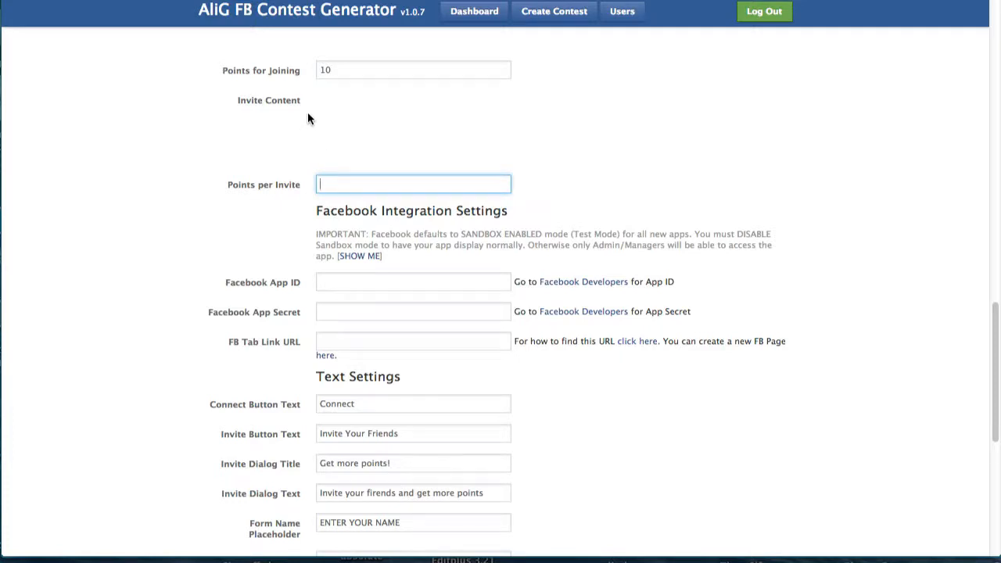
click(344, 122)
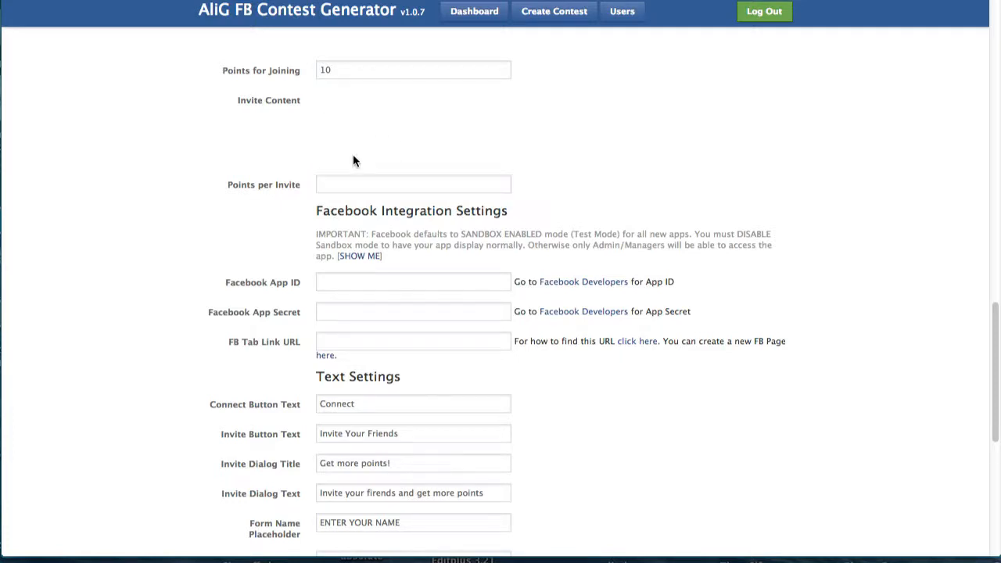
click(351, 181)
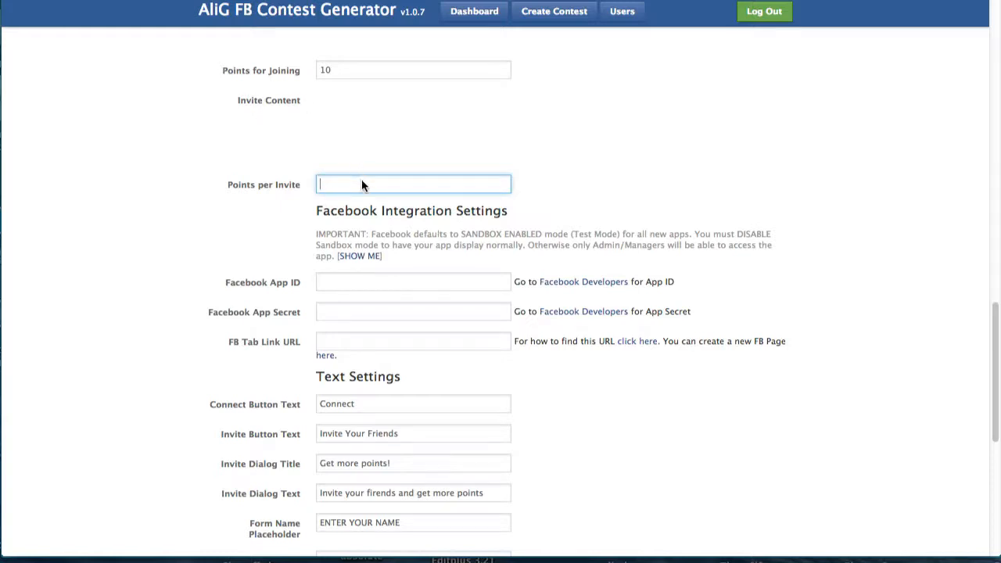
text(10)
scroll(876, 138, down, 3)
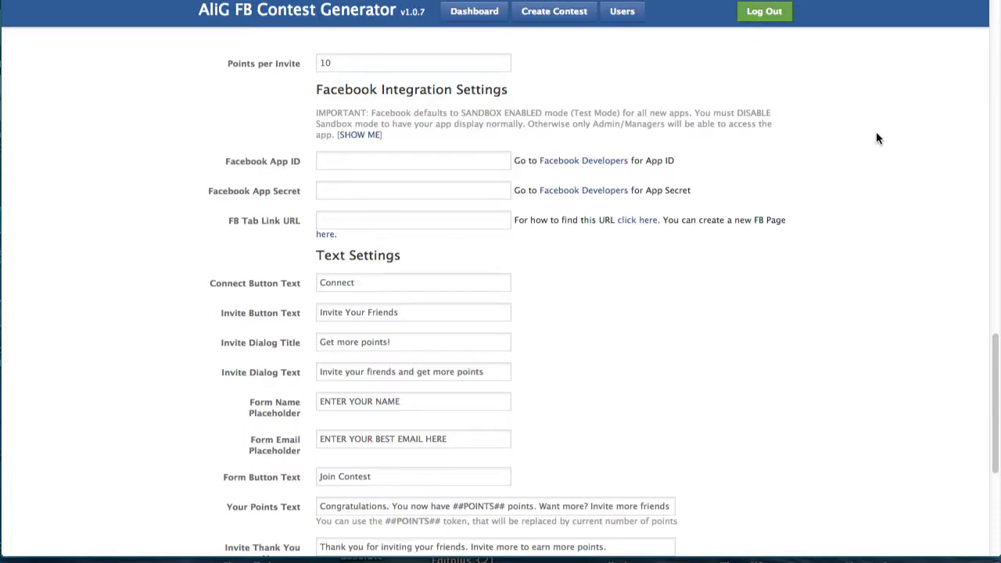
click(385, 163)
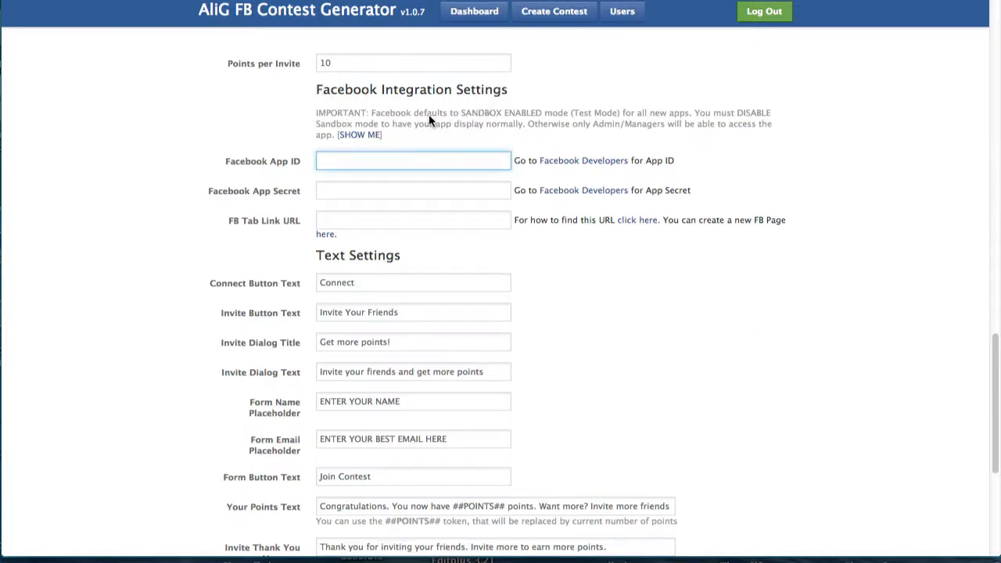
Highlight the sandbox-mode note and Facebook App ID label, then bring up ContestOnly's Basic settings.
drag(373, 112, 505, 112)
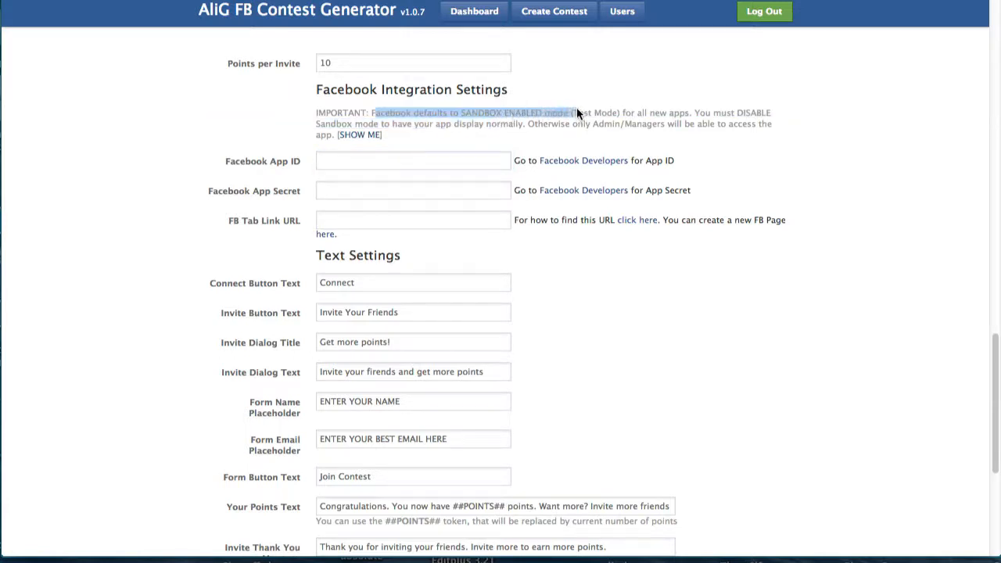
drag(577, 113, 772, 115)
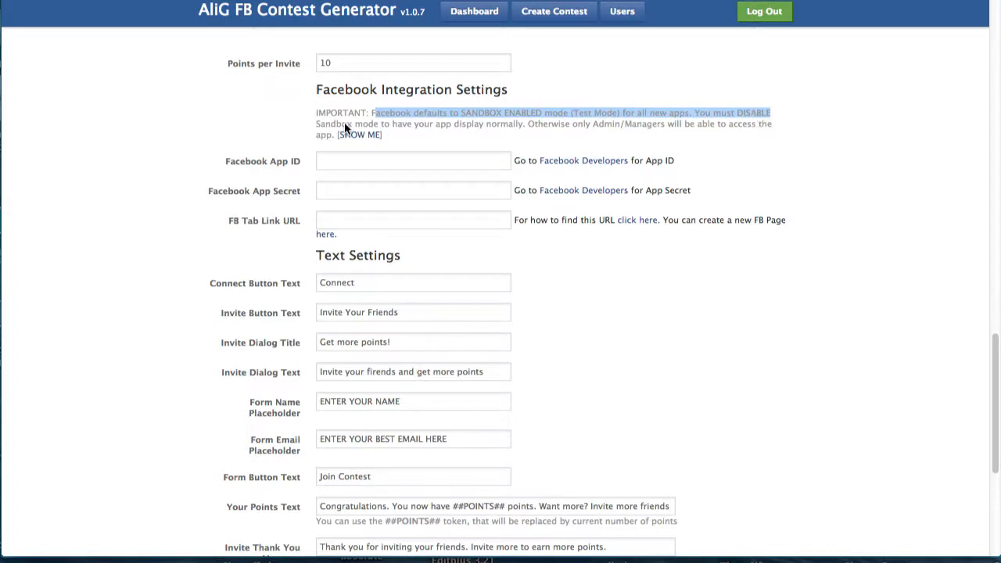
drag(366, 124, 508, 125)
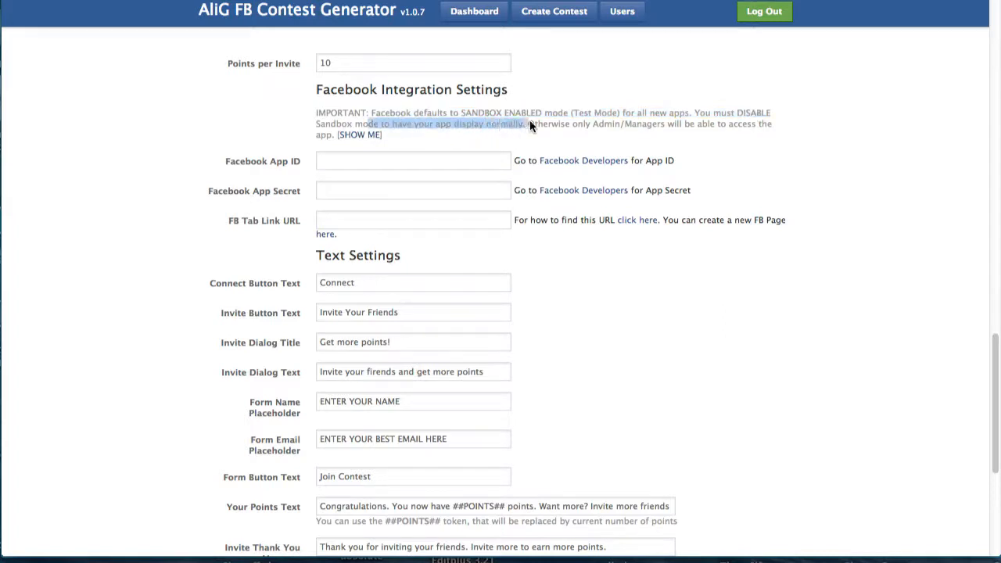
click(504, 126)
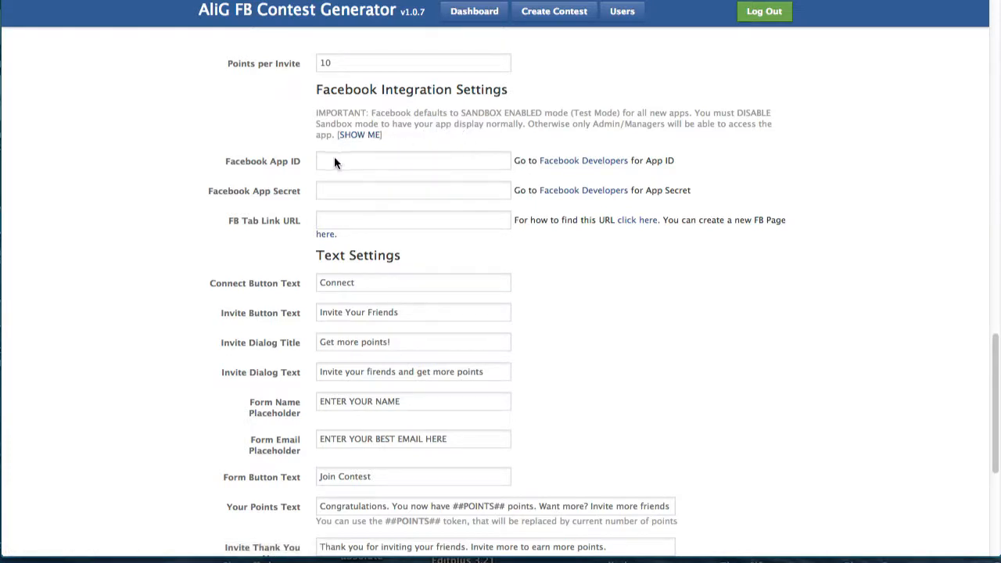
drag(229, 162, 301, 158)
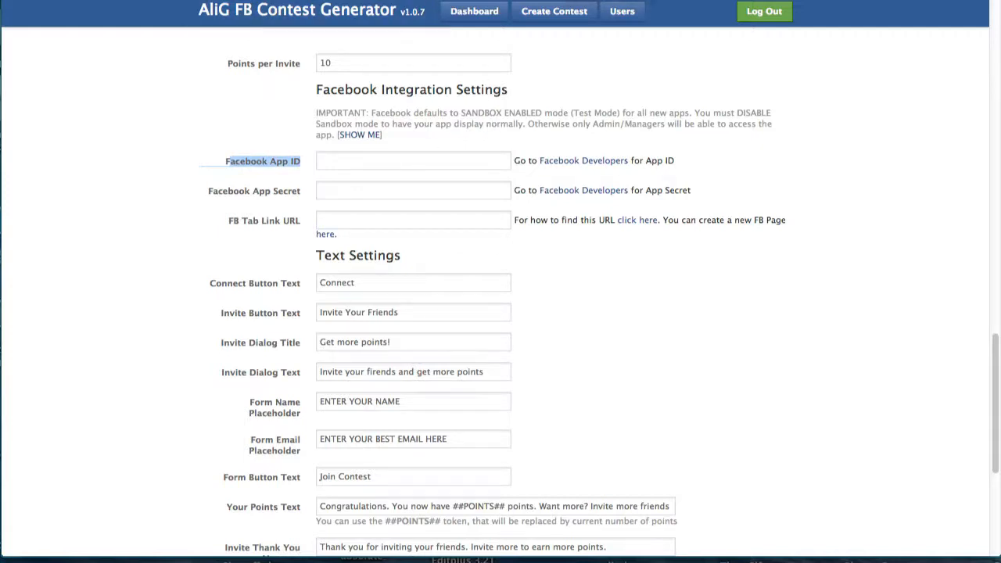
key(ctrl+Tab)
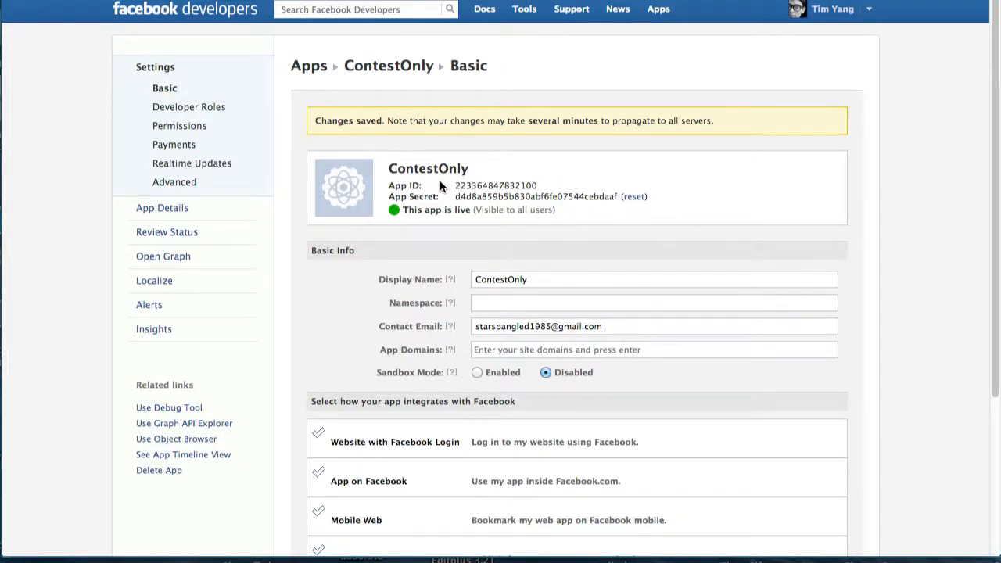
Copy ContestOnly's App ID into the contest form's Facebook App ID field, removing the leading space.
drag(454, 180, 541, 182)
key(ctrl+c)
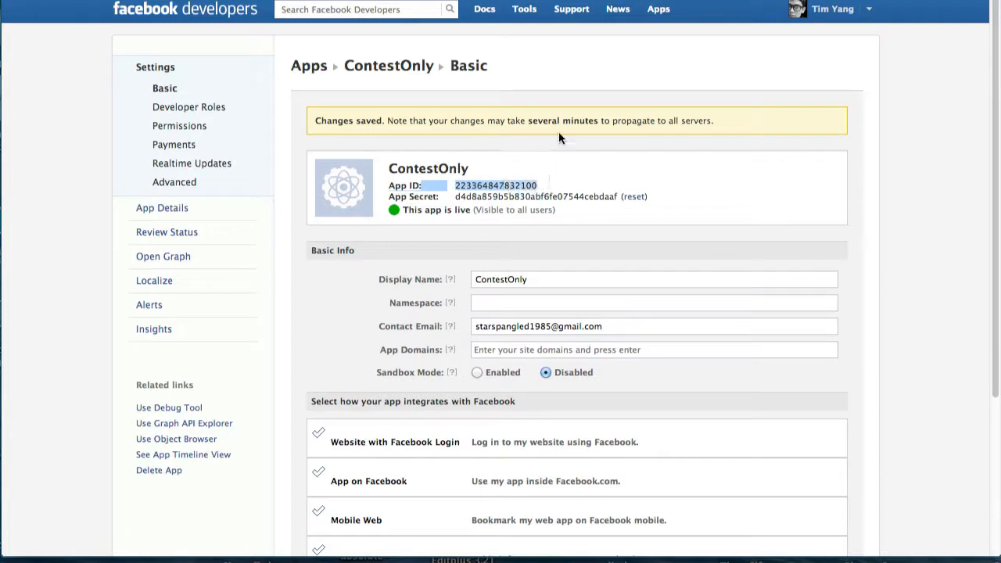
key(ctrl+Tab)
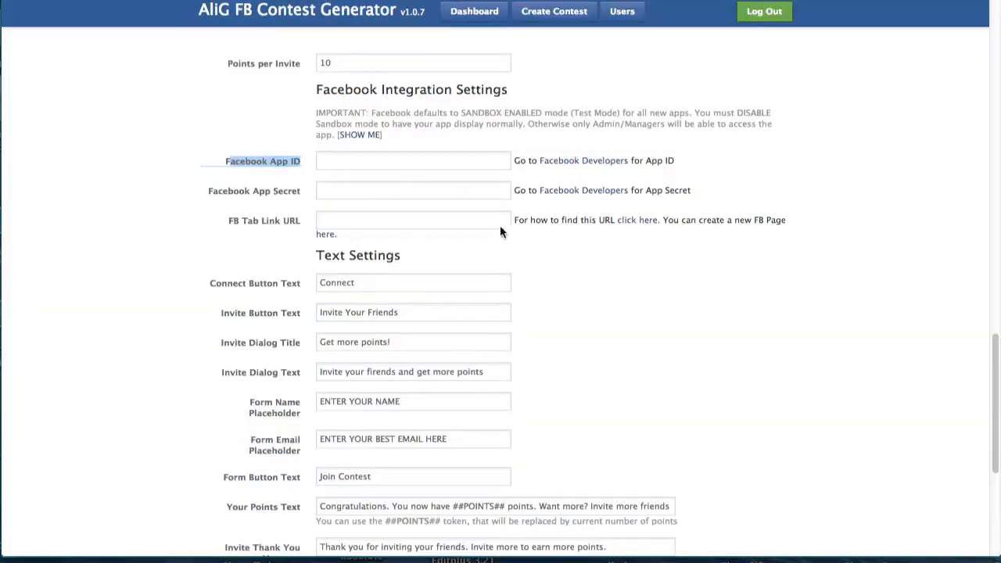
click(418, 158)
key(ctrl+v)
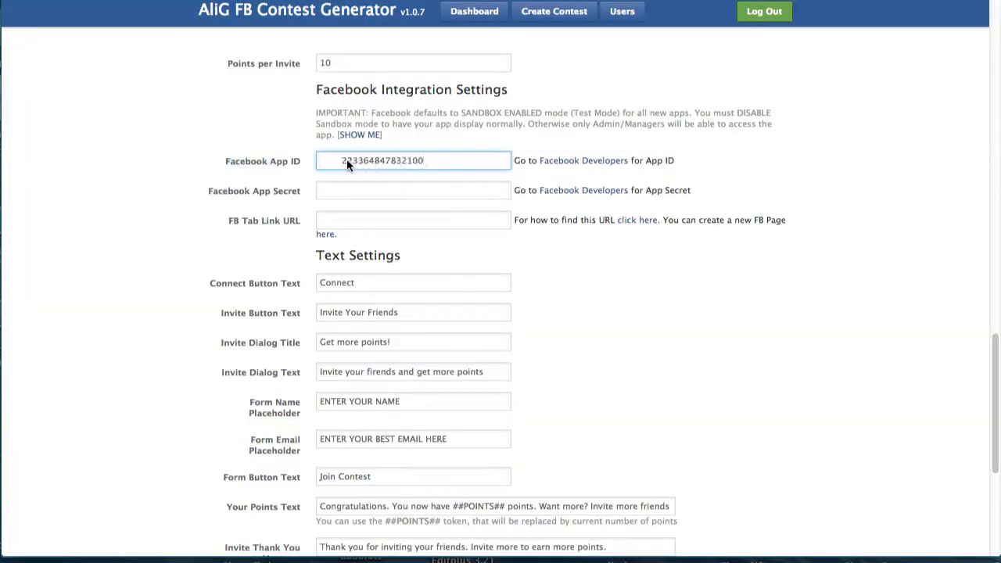
key(BackSpace)
Copy ContestOnly's App Secret into the contest form's App Secret field.
key(ctrl+Tab)
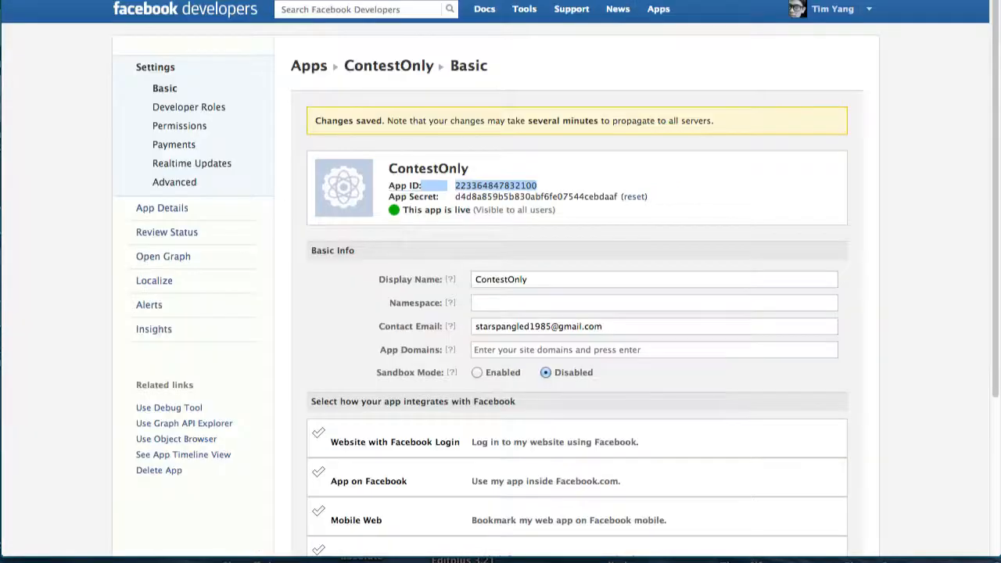
drag(455, 196, 500, 200)
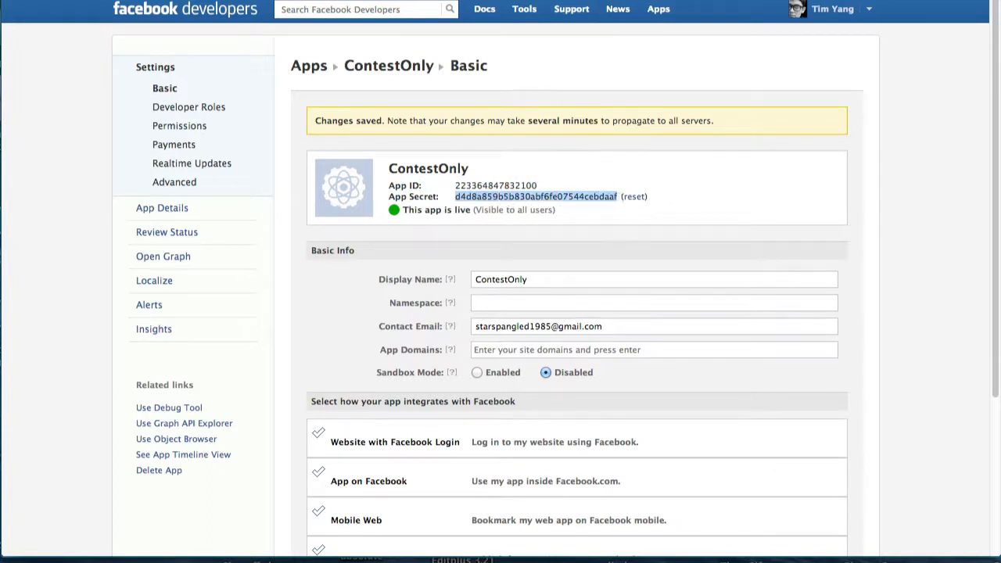
key(ctrl+Tab)
key(ctrl+v)
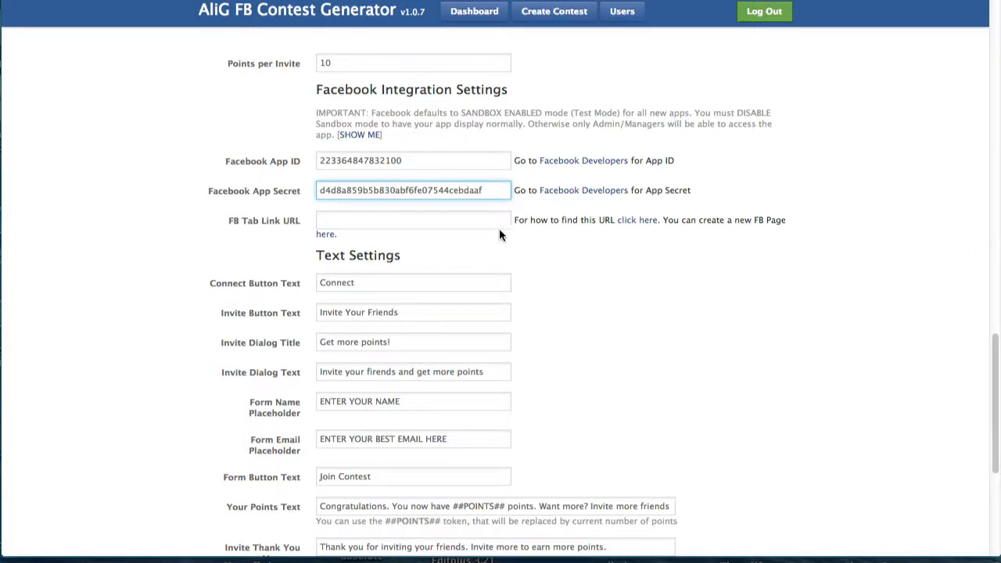
click(339, 222)
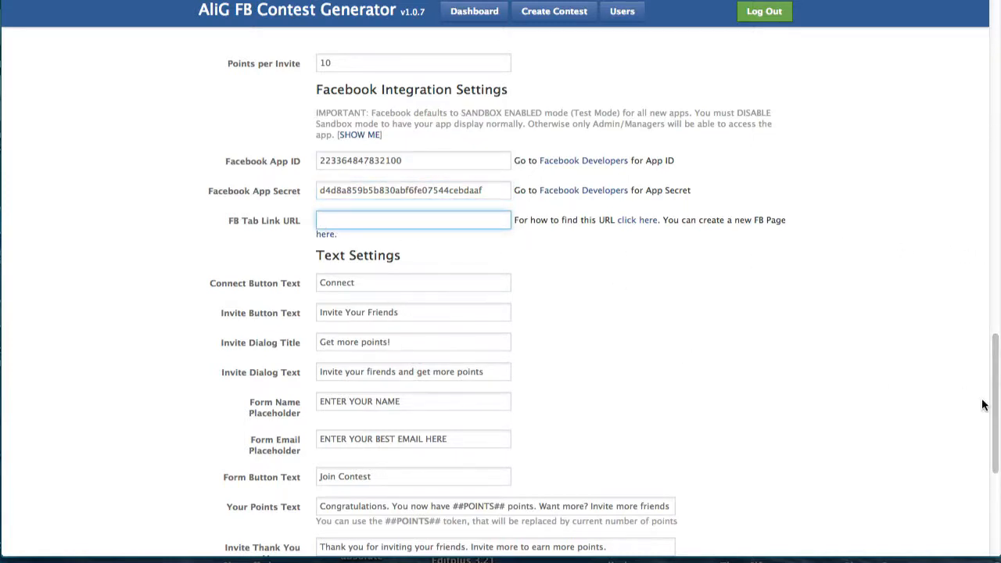
drag(994, 400, 996, 495)
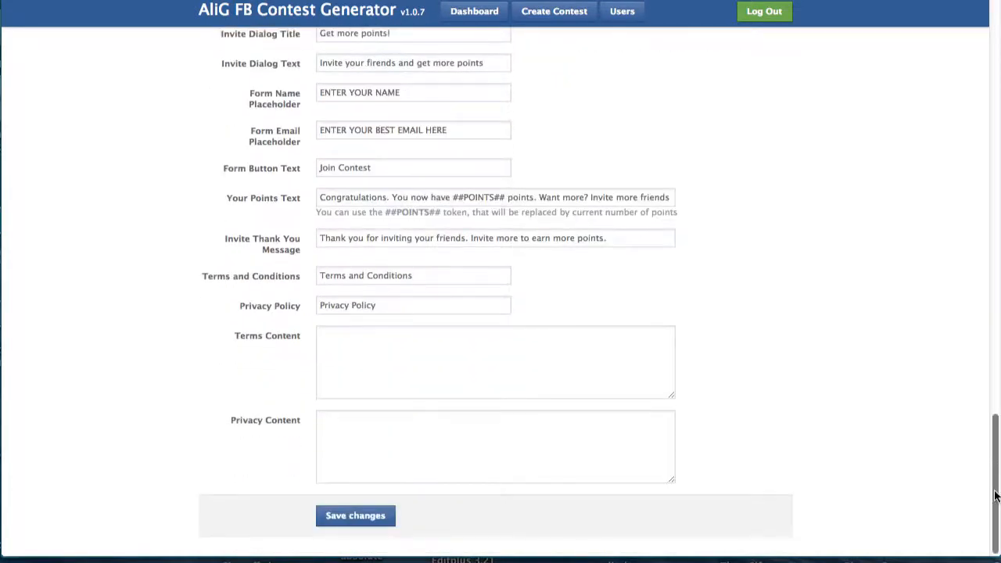
Save My First Contest and choose Add to FB for it on the dashboard.
click(358, 516)
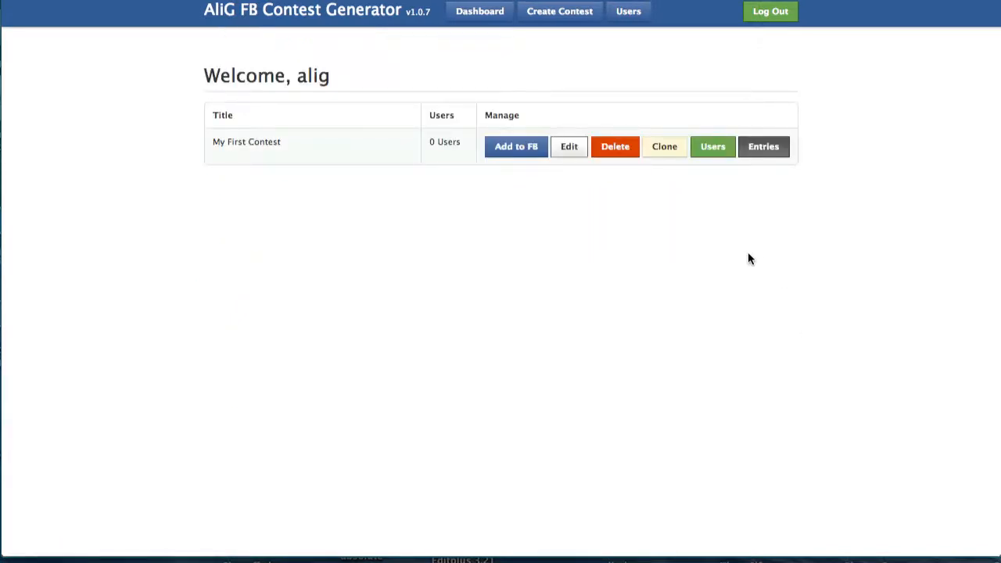
click(520, 148)
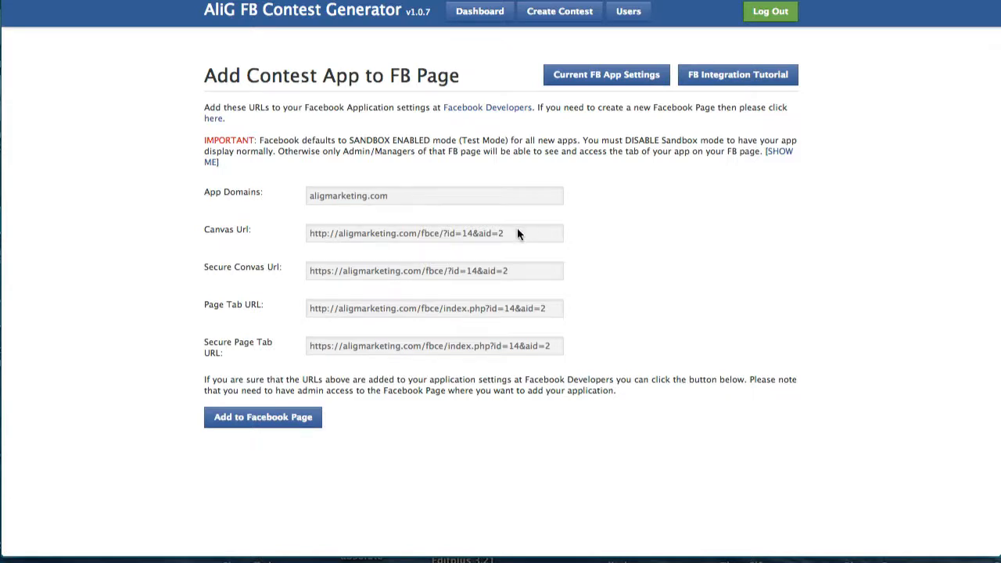
drag(517, 232, 308, 235)
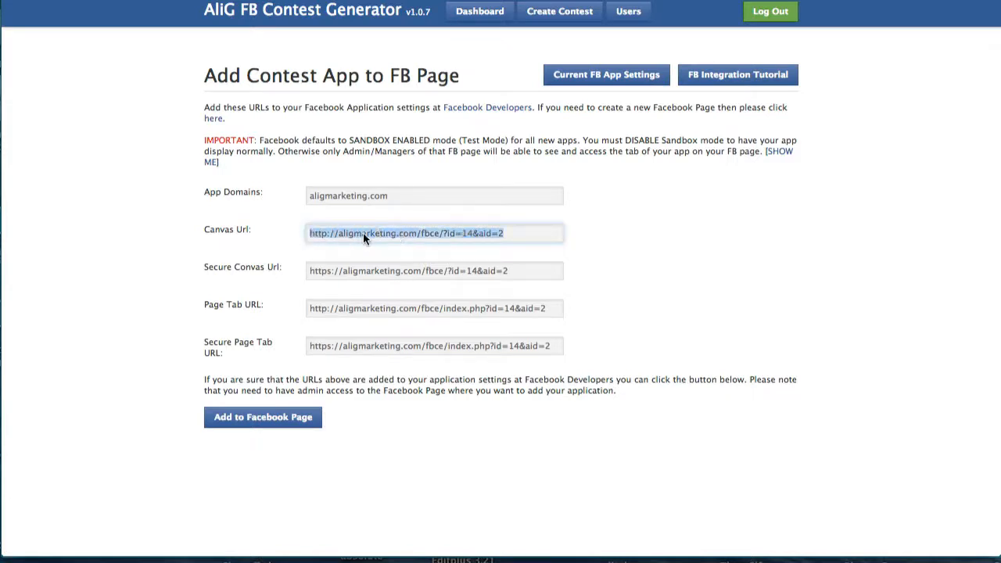
drag(309, 195, 418, 194)
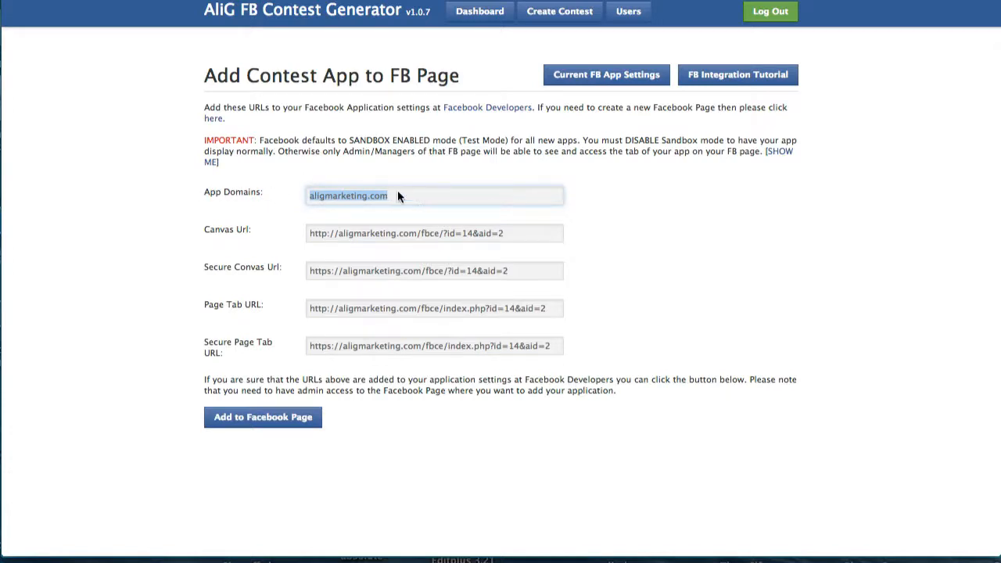
click(416, 199)
drag(387, 199, 304, 198)
key(super+c)
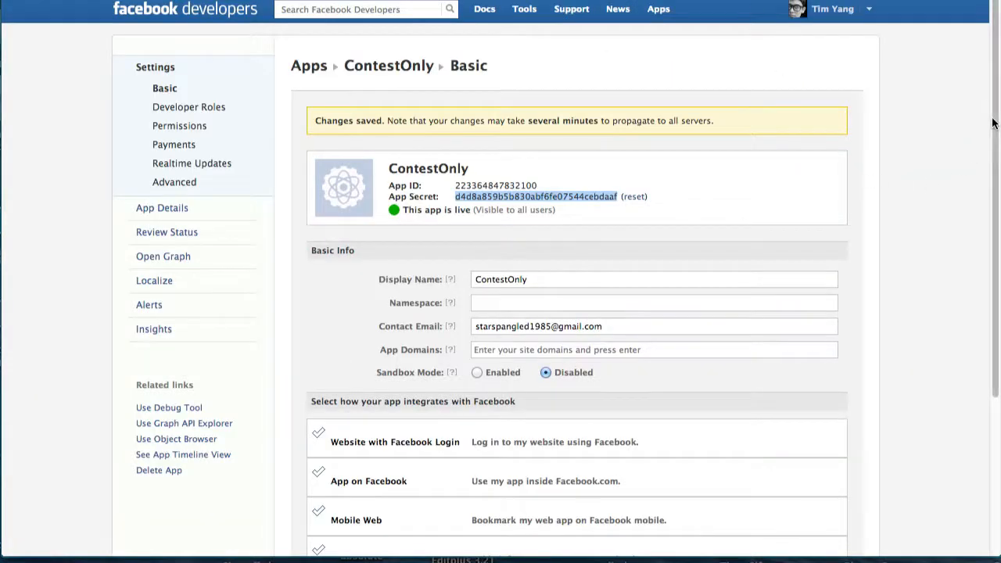
Enter aligmarketing.com as ContestOnly's App Domain, then copy the Canvas Url from the contest generator.
scroll(995, 162, down, 2)
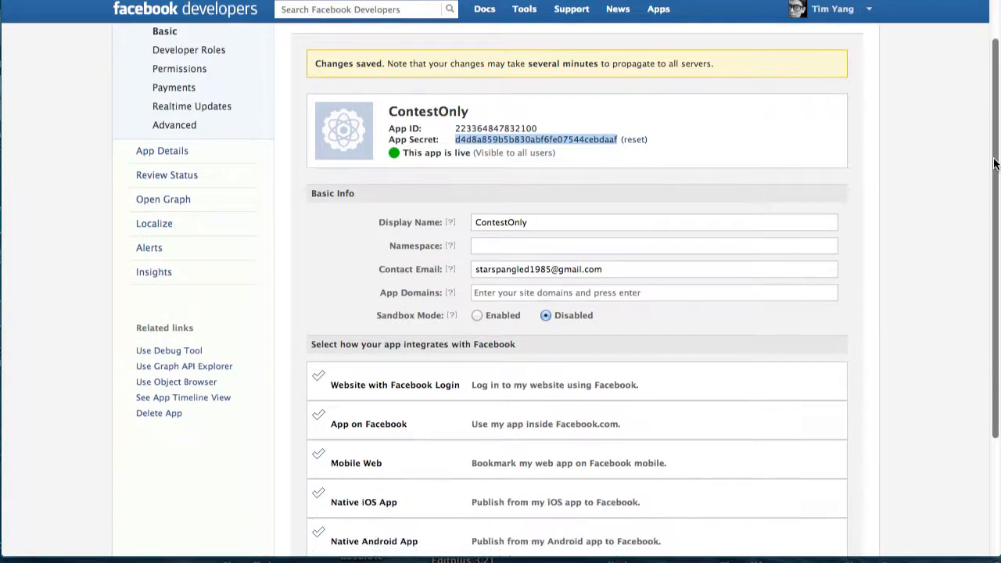
click(591, 292)
key(super+v)
key(Return)
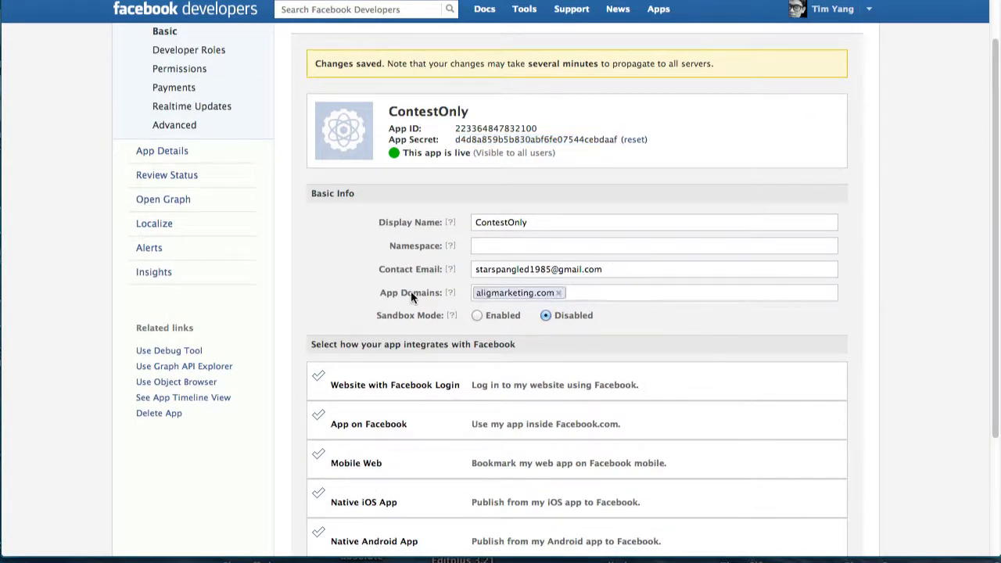
scroll(970, 313, down, 5)
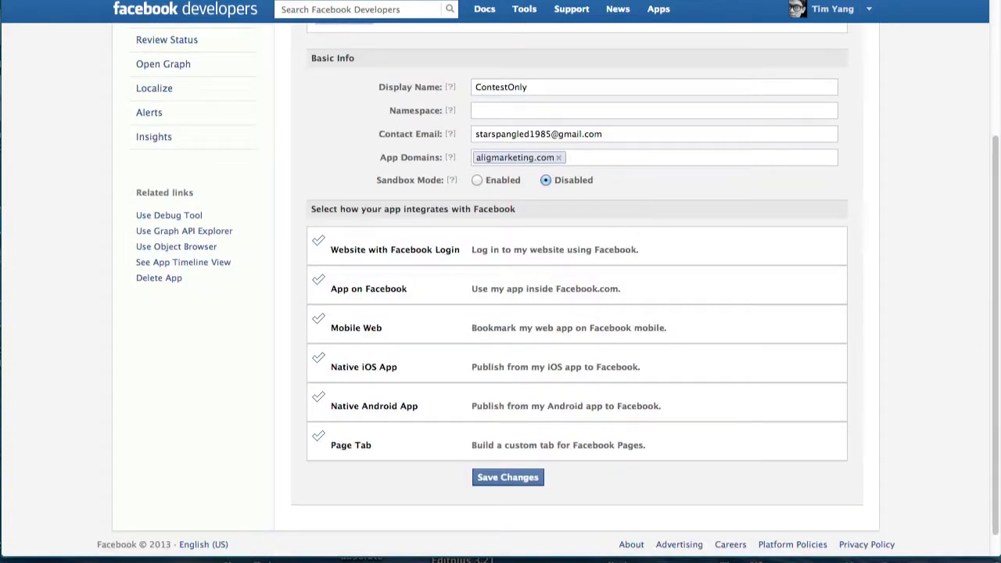
key(ctrl+shift+Tab)
drag(532, 232, 307, 233)
key(ctrl+c)
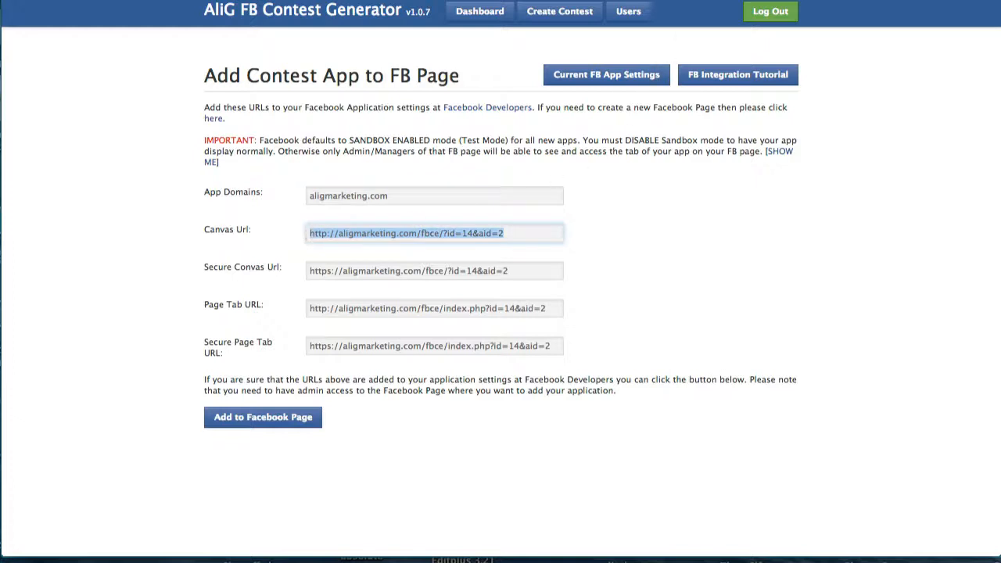
key(ctrl+Tab)
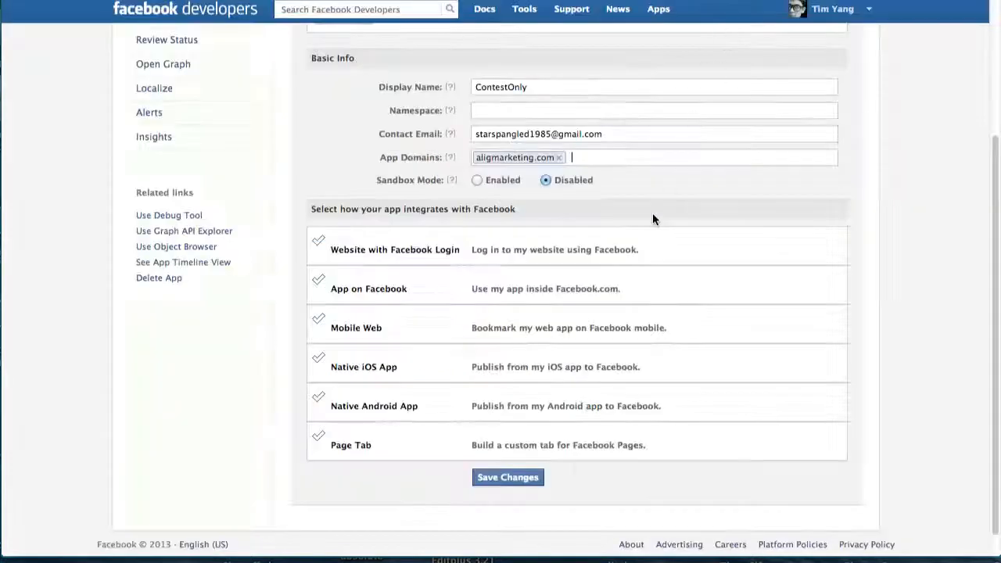
Enable App on Facebook and paste the aligmarketing.com/fbce/?id=14&aid=2 Canvas URL.
click(374, 289)
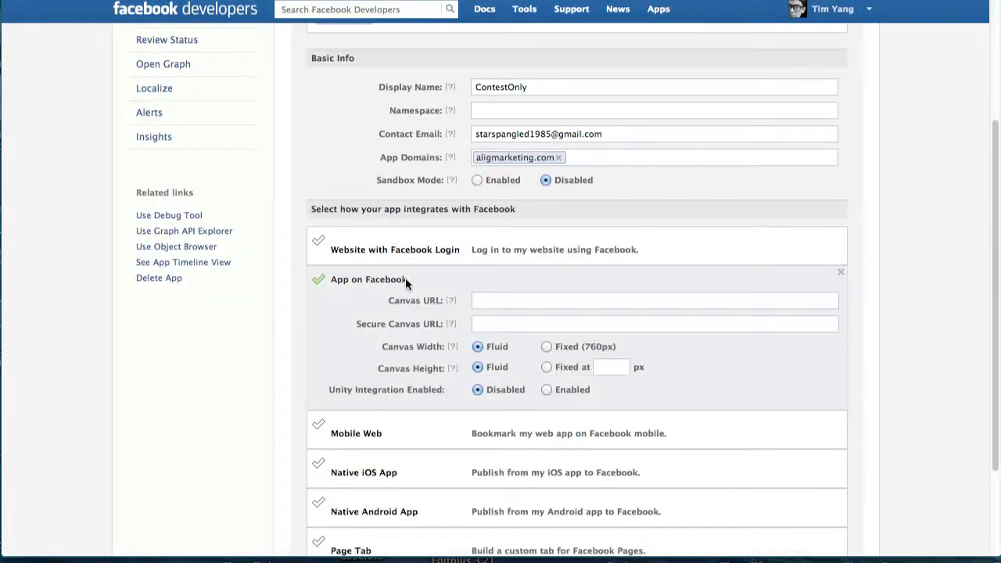
click(529, 303)
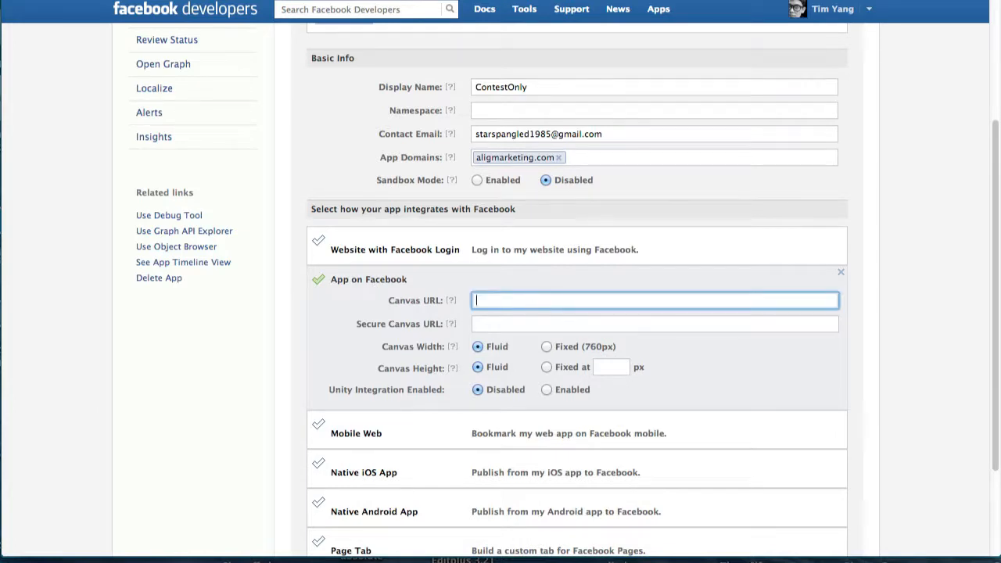
key(ctrl+v)
Copy the Secure Canvas Url from the contest generator into the Secure Canvas URL field.
click(549, 323)
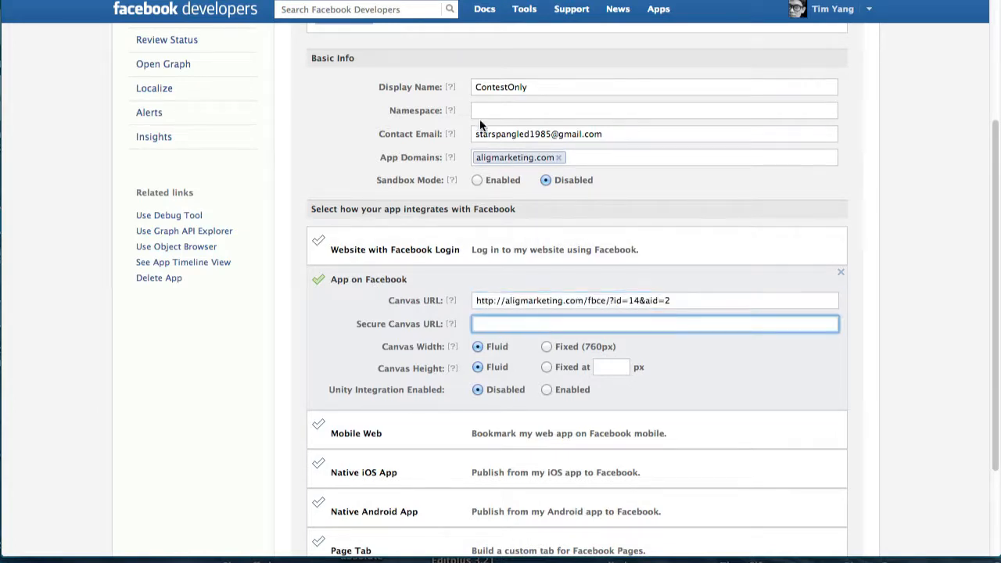
key(ctrl+shift+Tab)
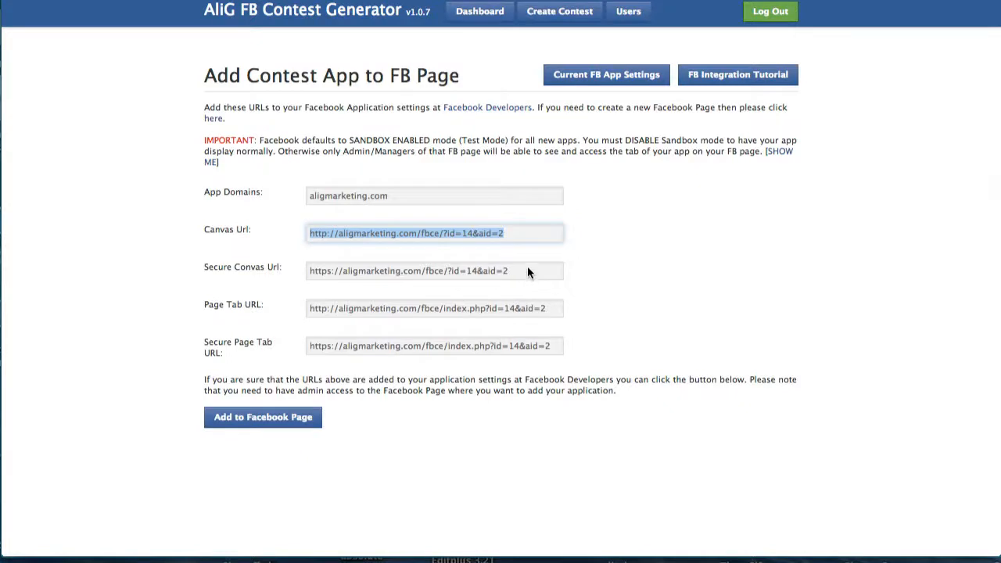
click(334, 267)
drag(320, 271, 494, 276)
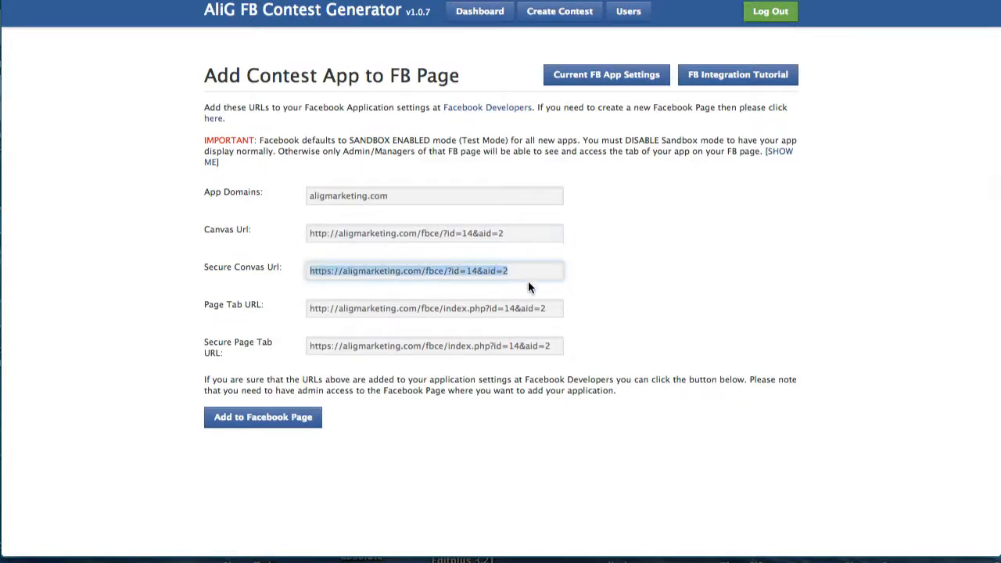
key(ctrl+c)
key(ctrl+Tab)
key(ctrl+v)
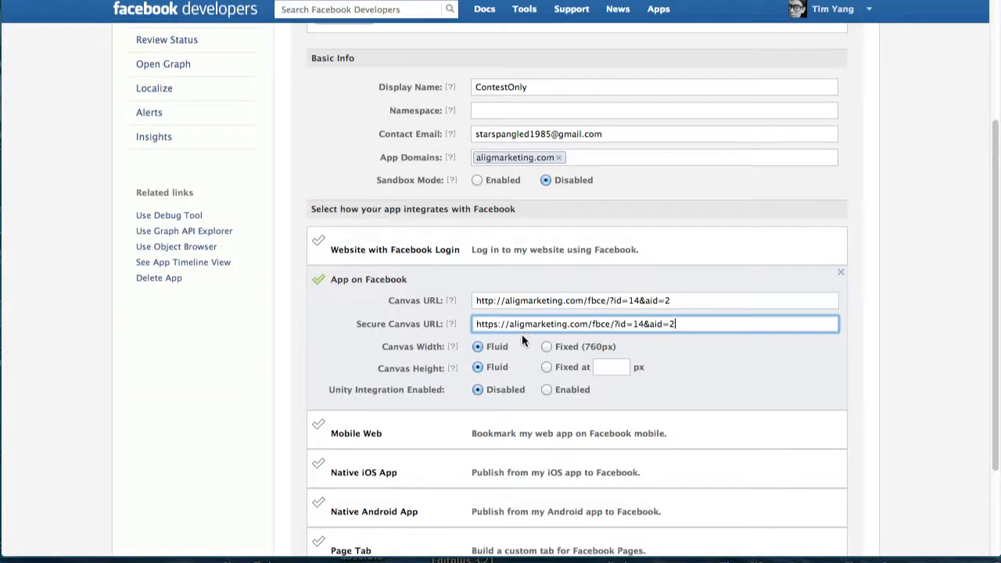
Copy the Page Tab URL from the contest generator's app URL list.
scroll(770, 403, down, 3)
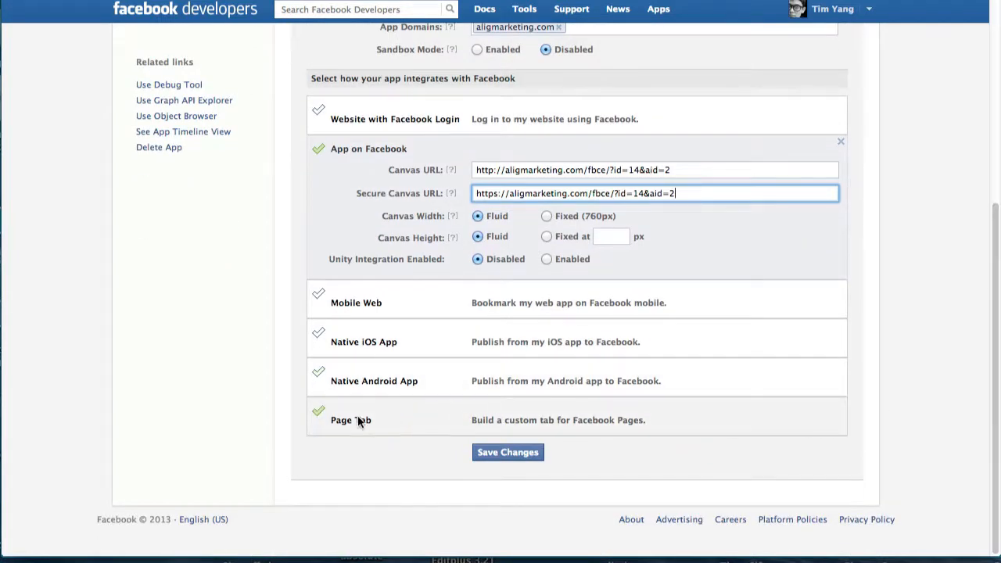
key(ctrl+Tab)
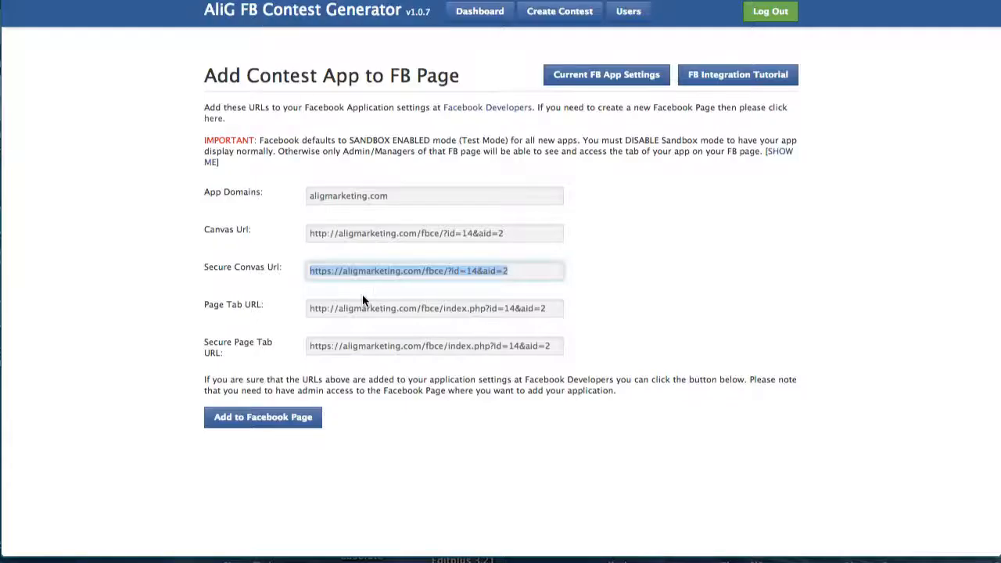
click(550, 309)
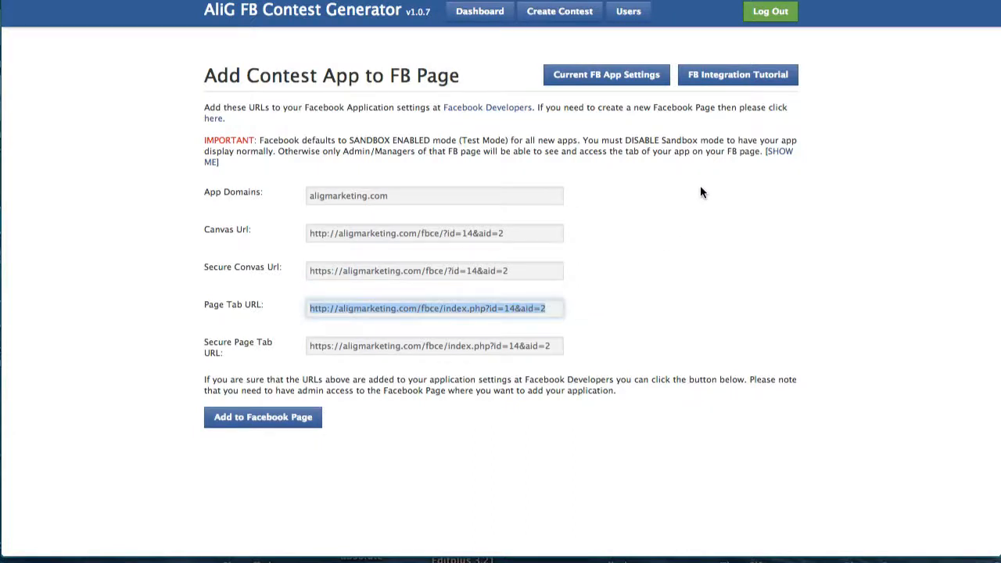
key(ctrl+Tab)
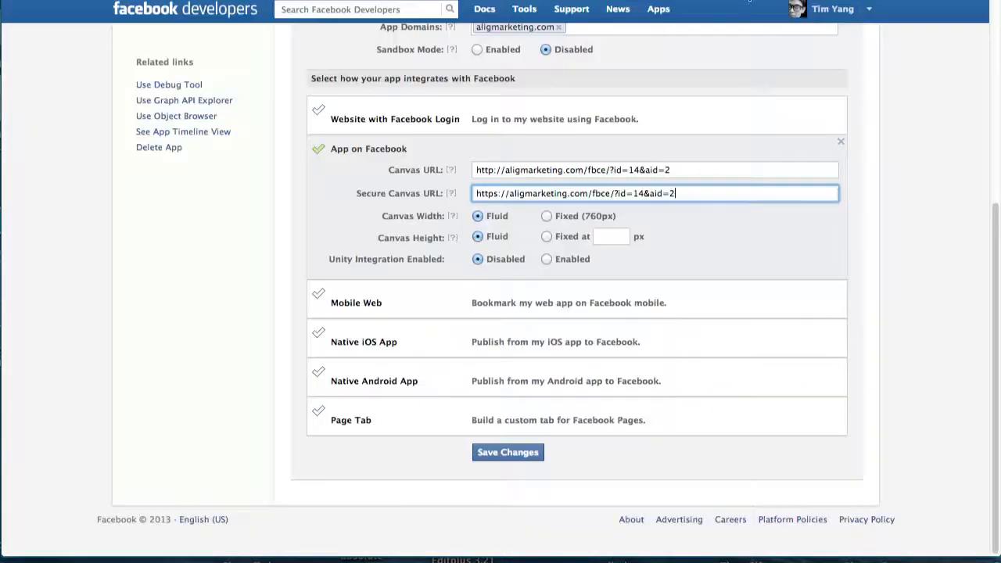
Enable Page Tab and paste the fbce/index.php?id=14&aid=2 Page Tab URL.
click(356, 422)
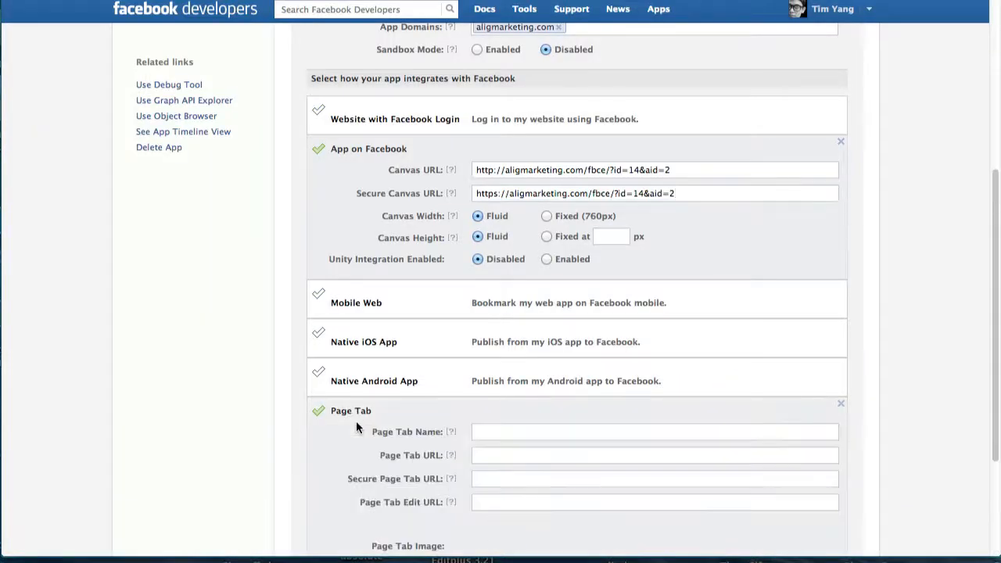
click(533, 453)
key(ctrl+v)
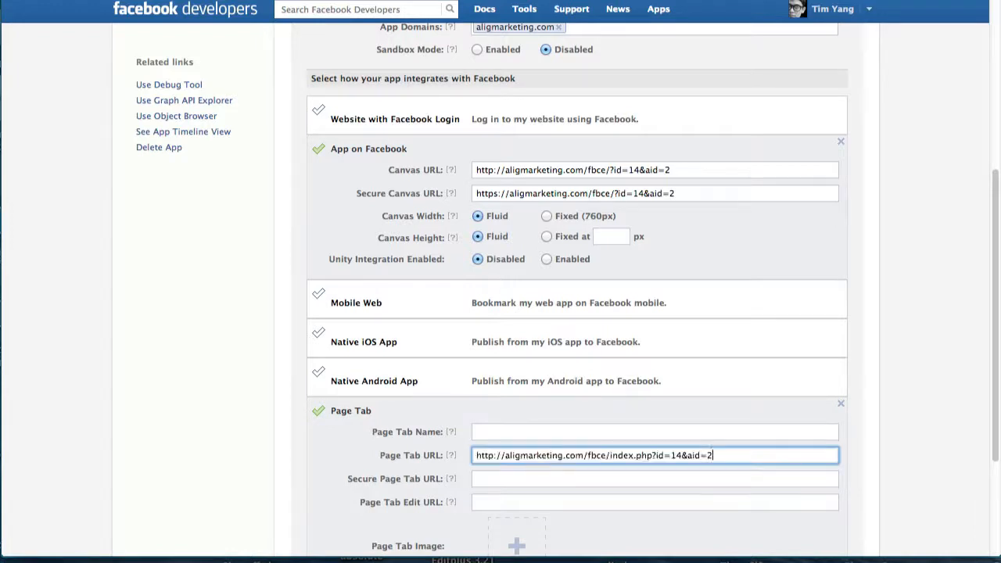
Copy the https Secure Page Tab URL from the contest generator into the Secure Page Tab URL field.
click(512, 502)
key(ctrl+Tab)
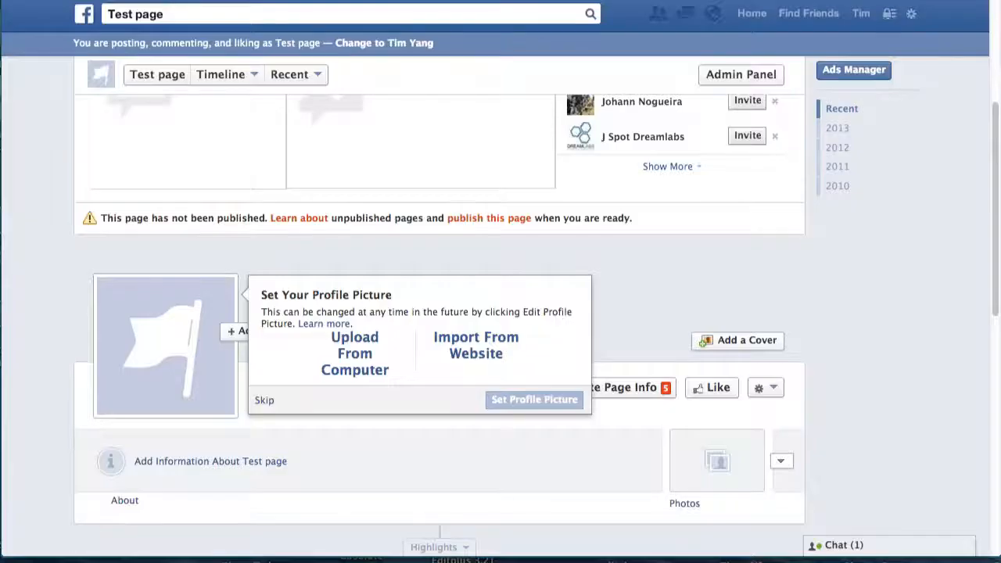
key(ctrl+Tab)
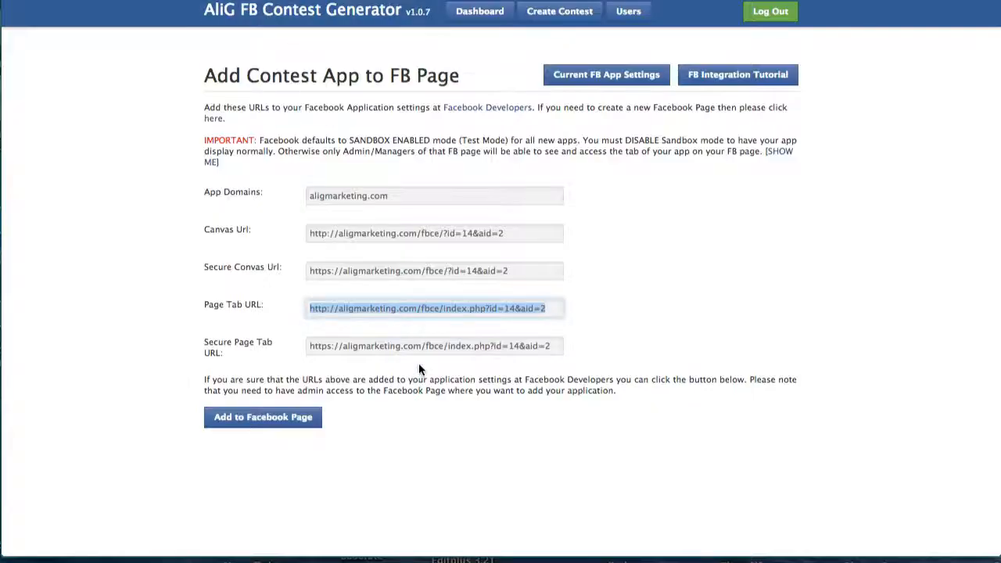
click(352, 350)
triple_click(556, 344)
click(557, 345)
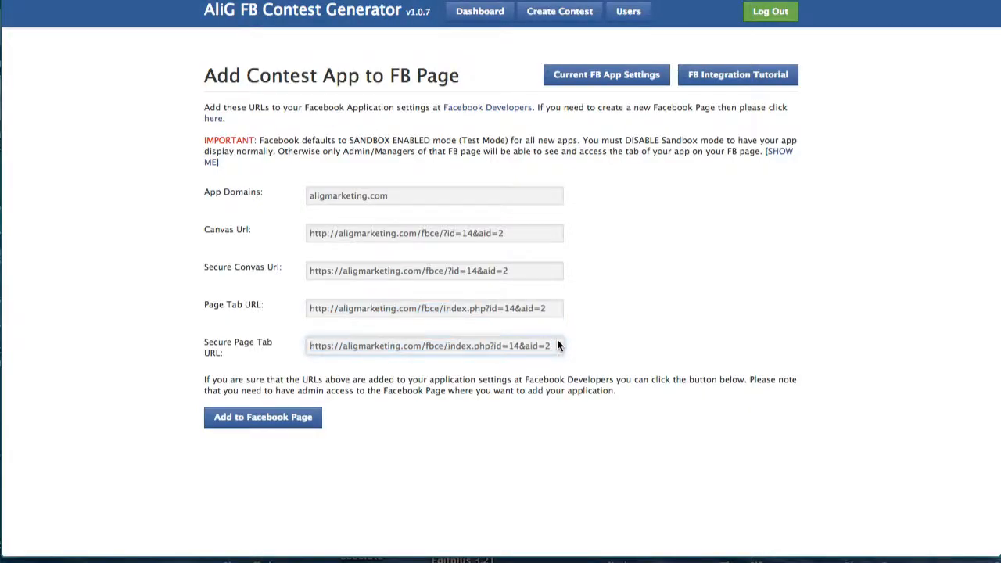
drag(560, 346, 278, 350)
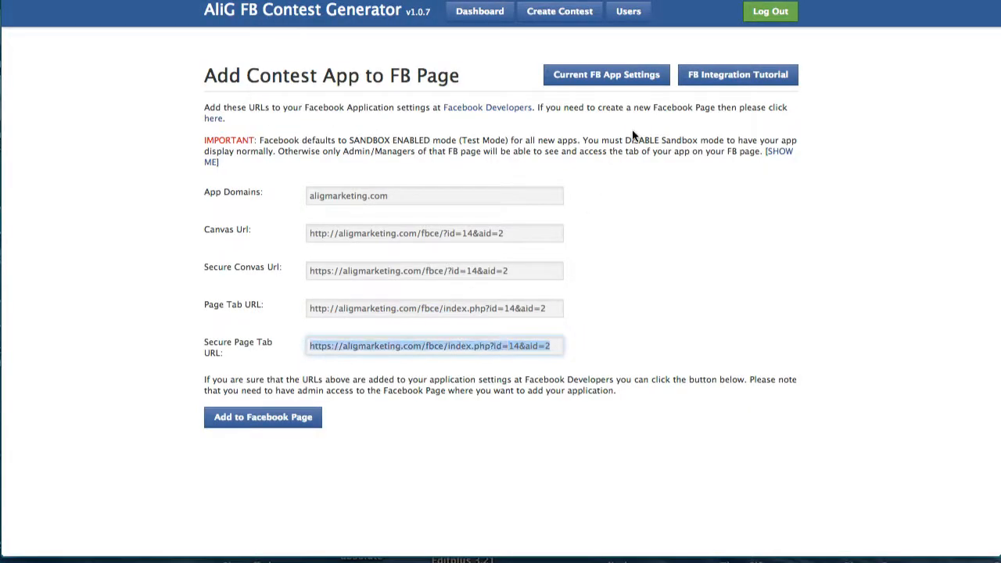
key(ctrl+Tab)
key(ctrl+v)
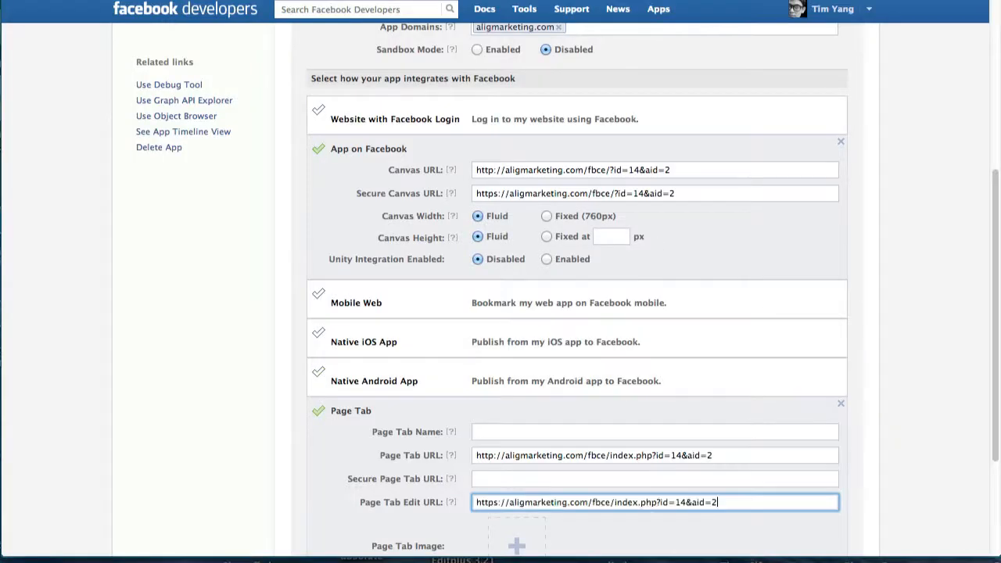
click(511, 478)
key(ctrl+v)
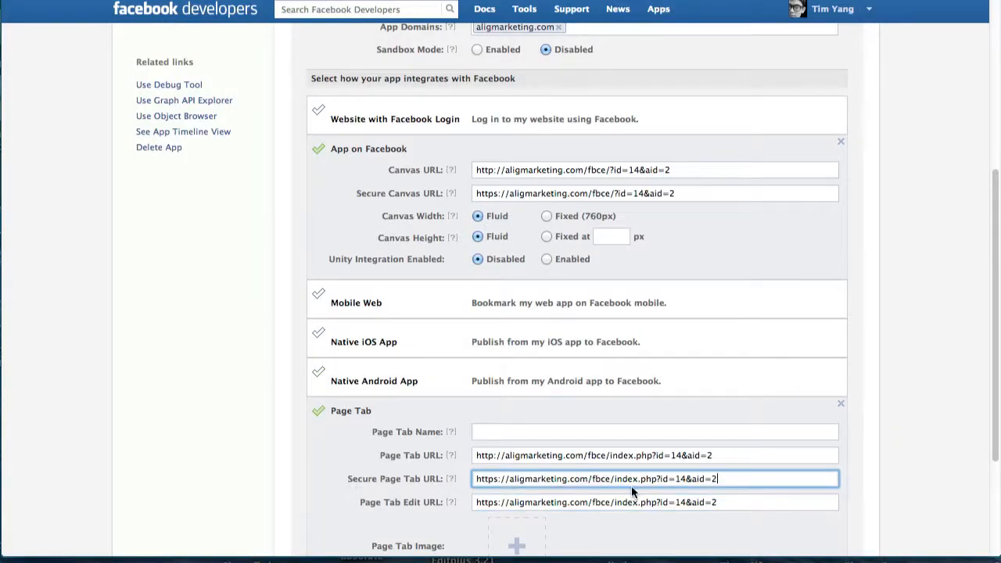
Clear the wrongly pasted Page Tab Edit URL, name the tab Contest, and save the settings.
click(744, 505)
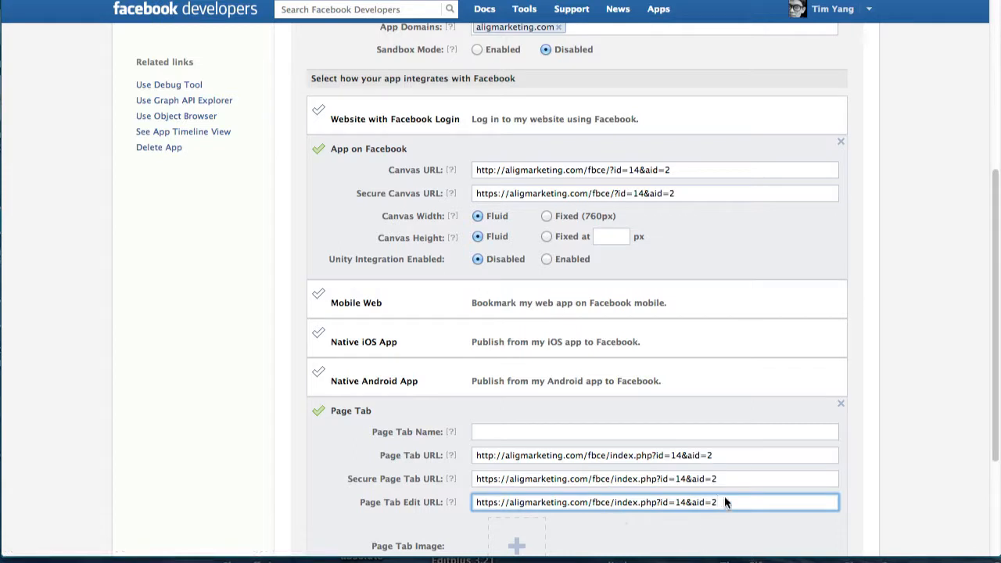
drag(724, 500, 476, 502)
key(BackSpace)
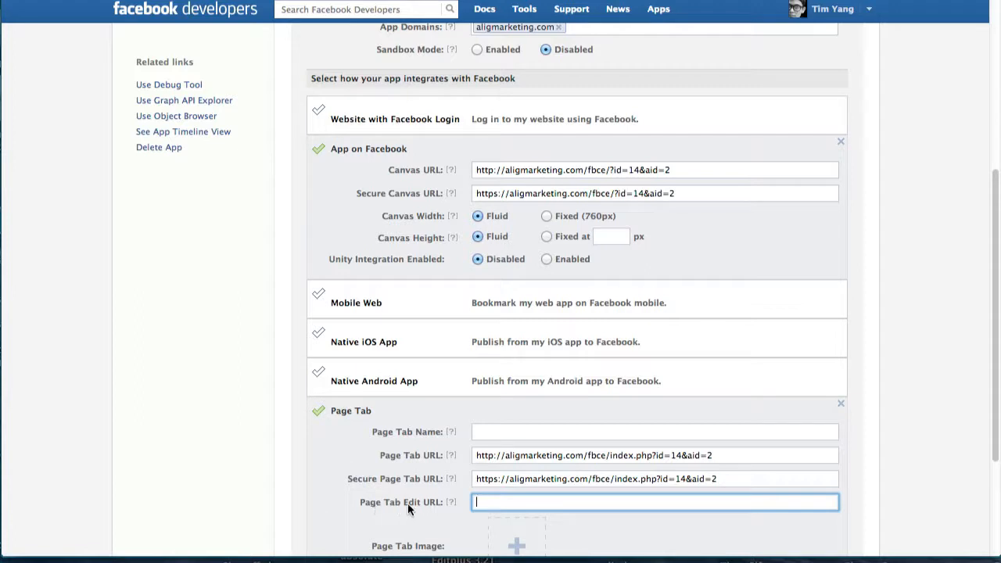
click(486, 431)
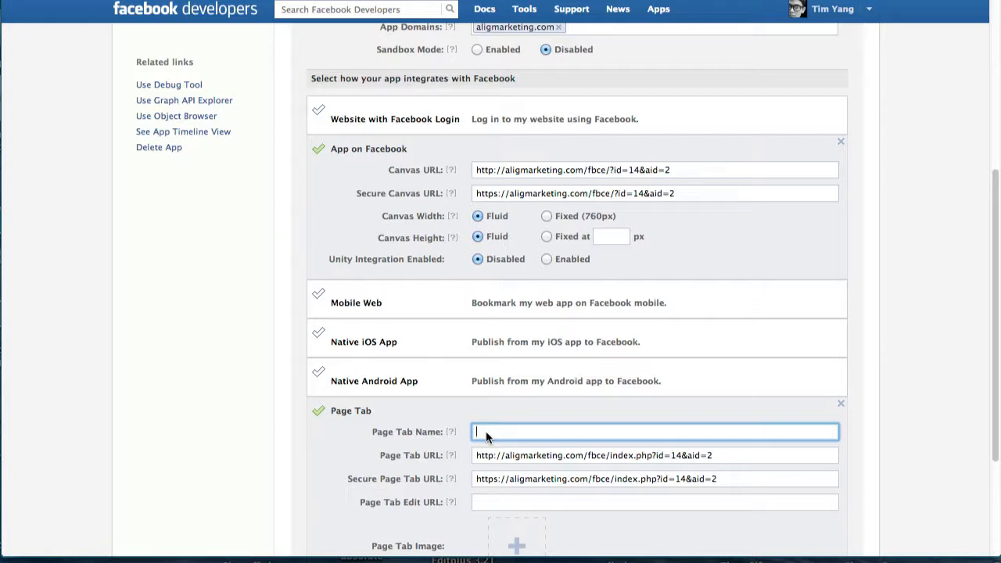
text(Contest)
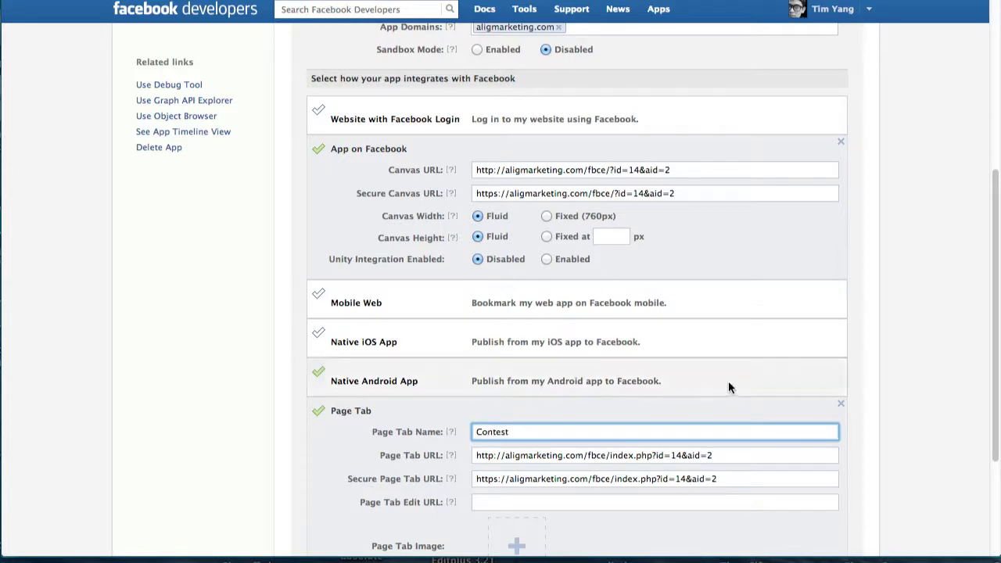
mouse_move(450, 430)
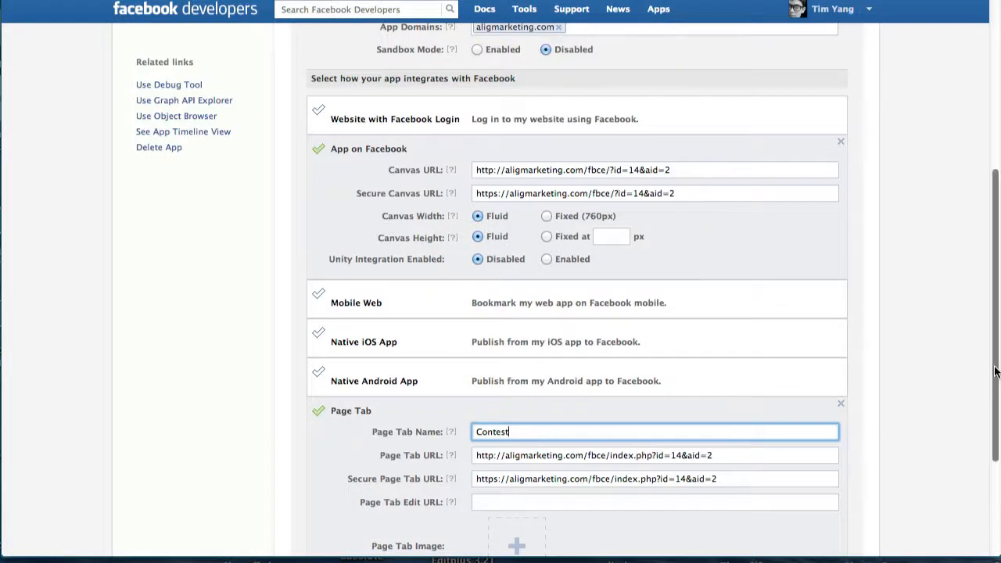
scroll(500, 391, down, 3)
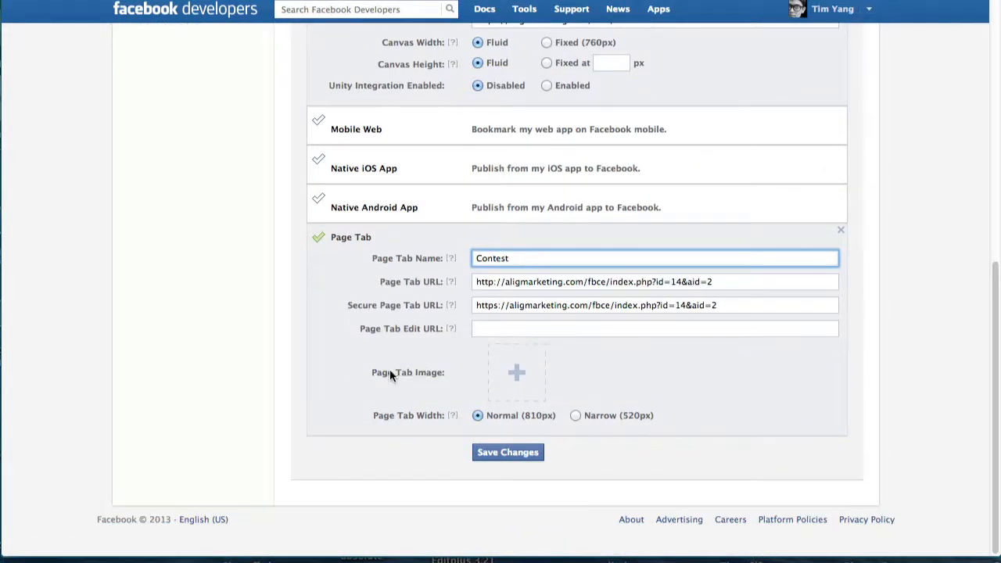
mouse_move(527, 369)
key(Return)
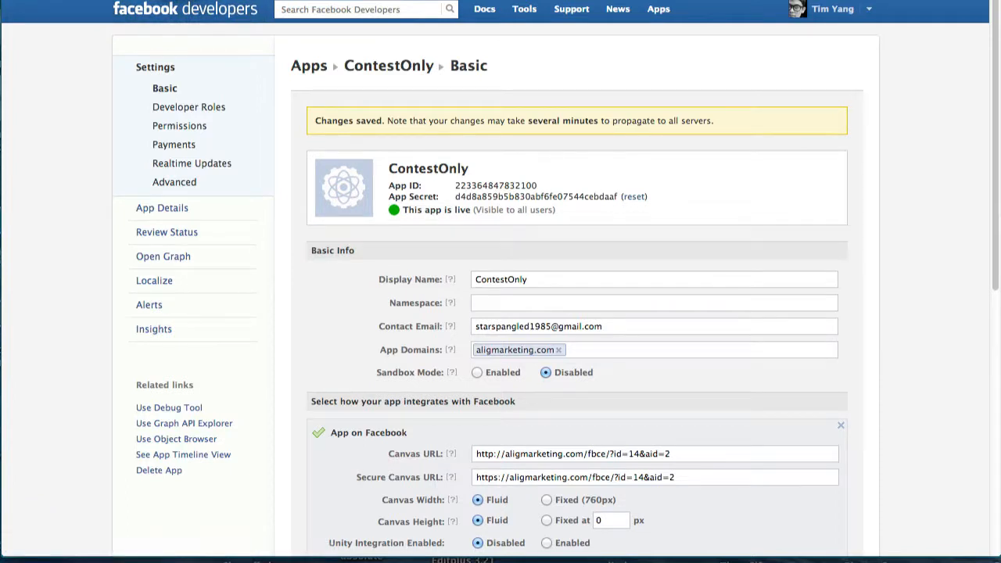
Add the ContestOnly app to Test page via Add to Facebook Page.
key(ctrl+Tab)
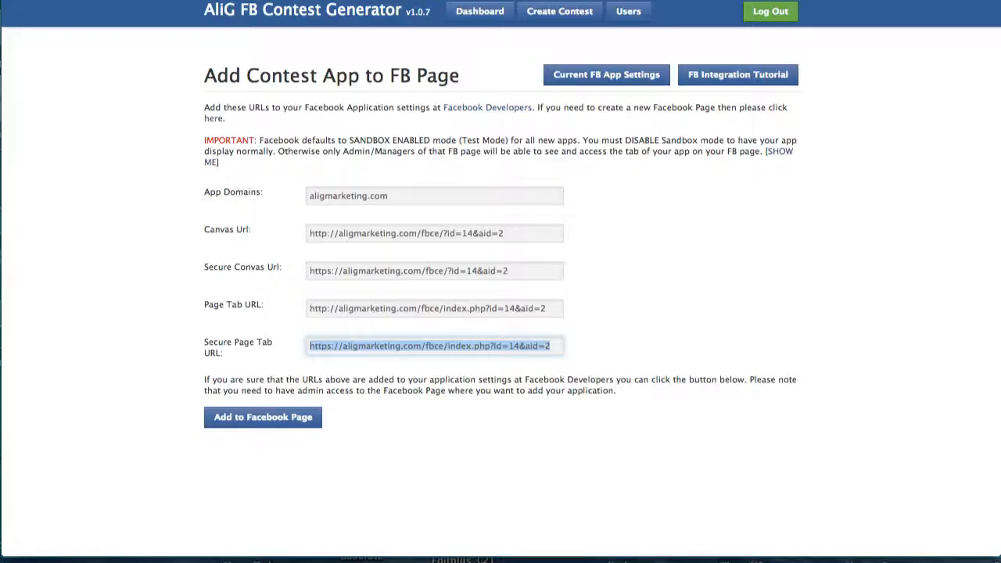
click(693, 249)
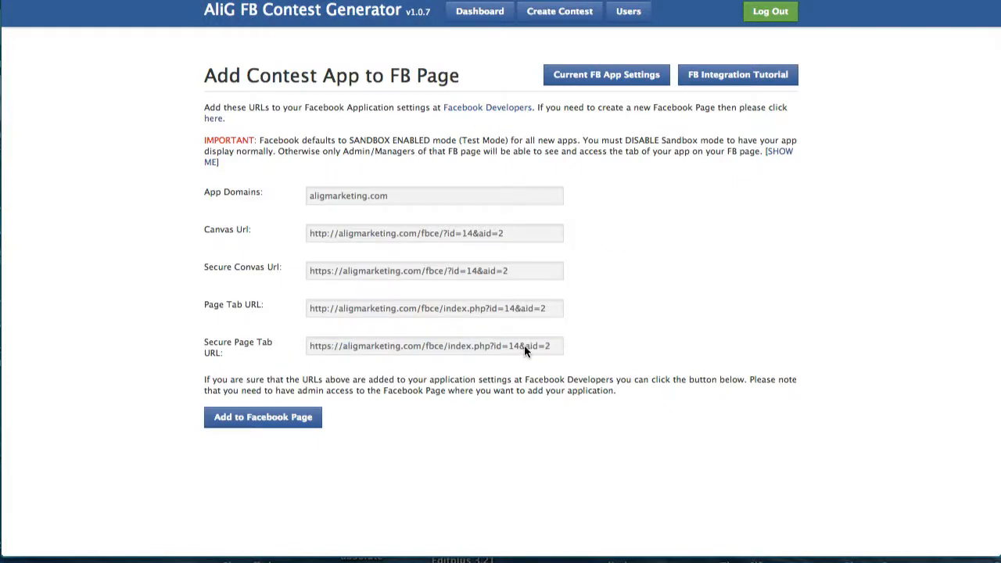
click(274, 417)
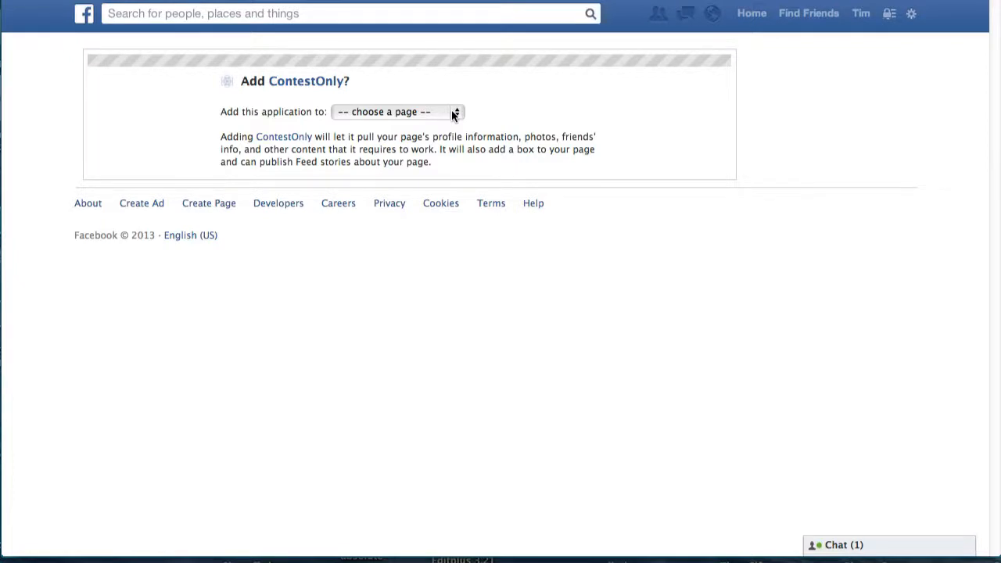
click(454, 114)
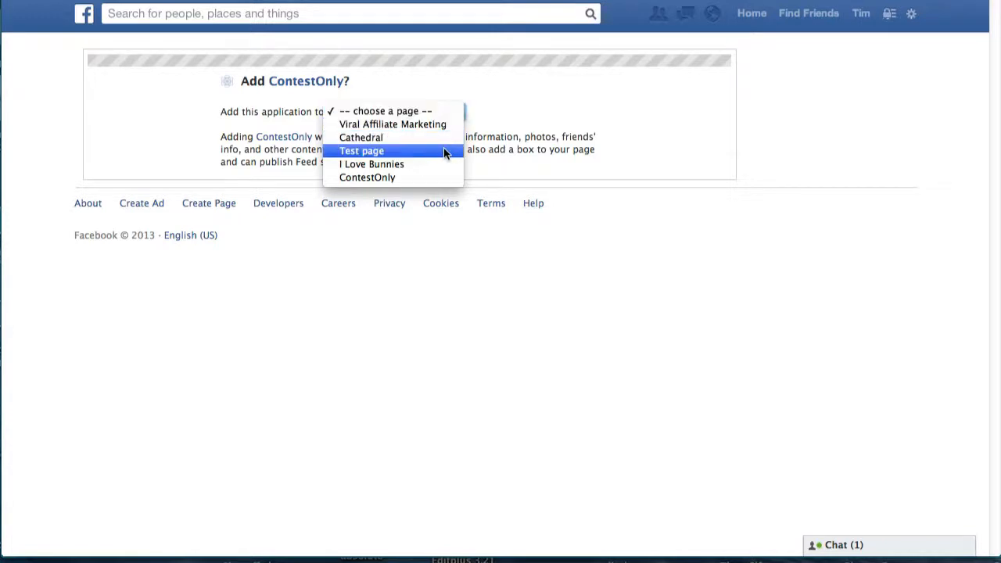
click(443, 151)
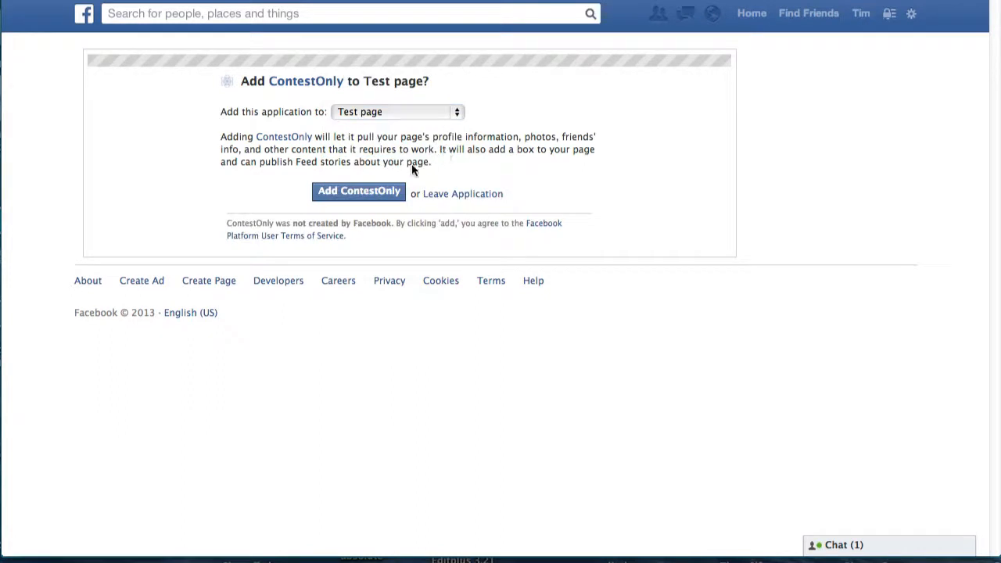
click(374, 192)
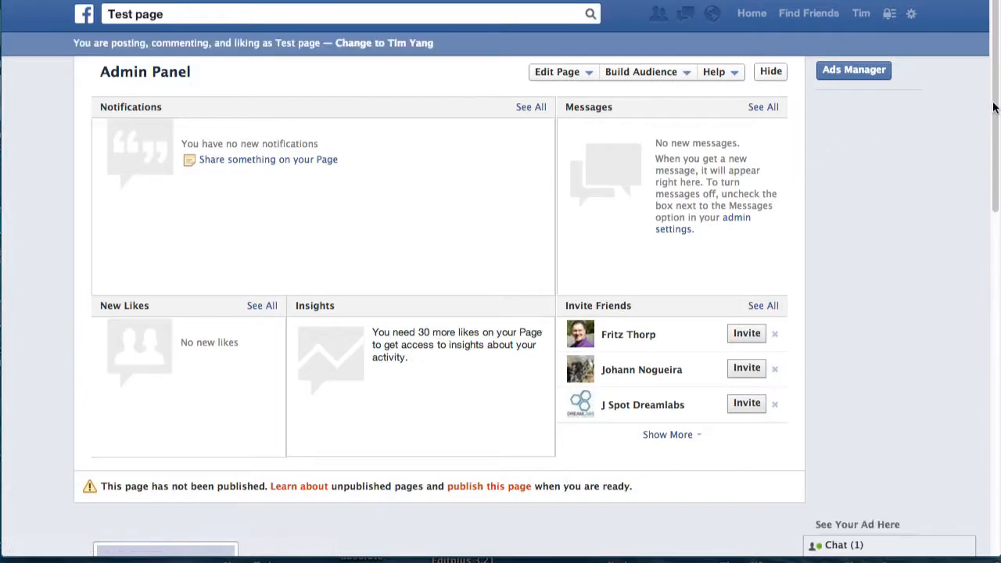
Scroll through ContestOnly's settings and Test page to find the new Contest tab beside Photos.
drag(994, 106, 887, 286)
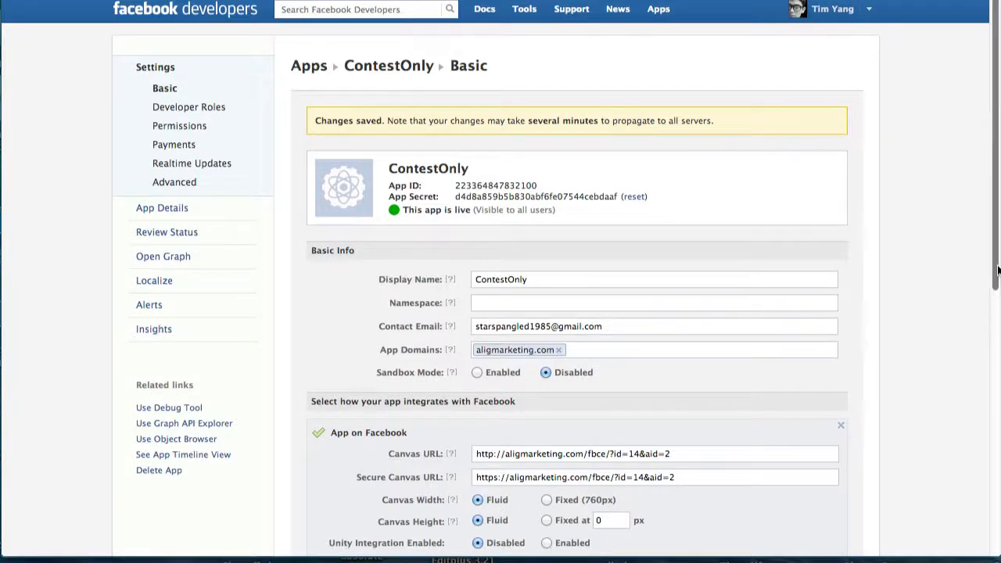
drag(998, 273, 998, 297)
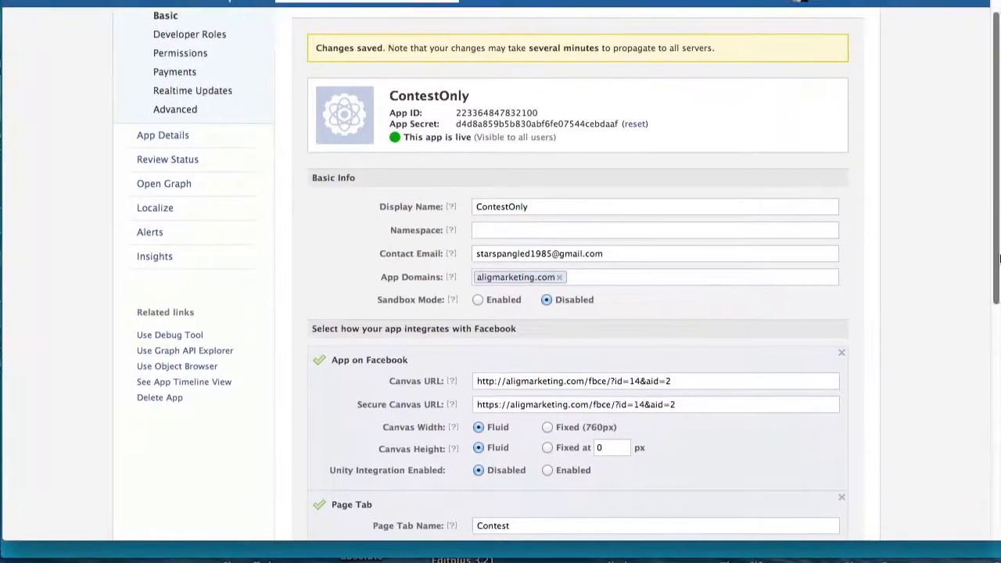
drag(998, 270, 989, 425)
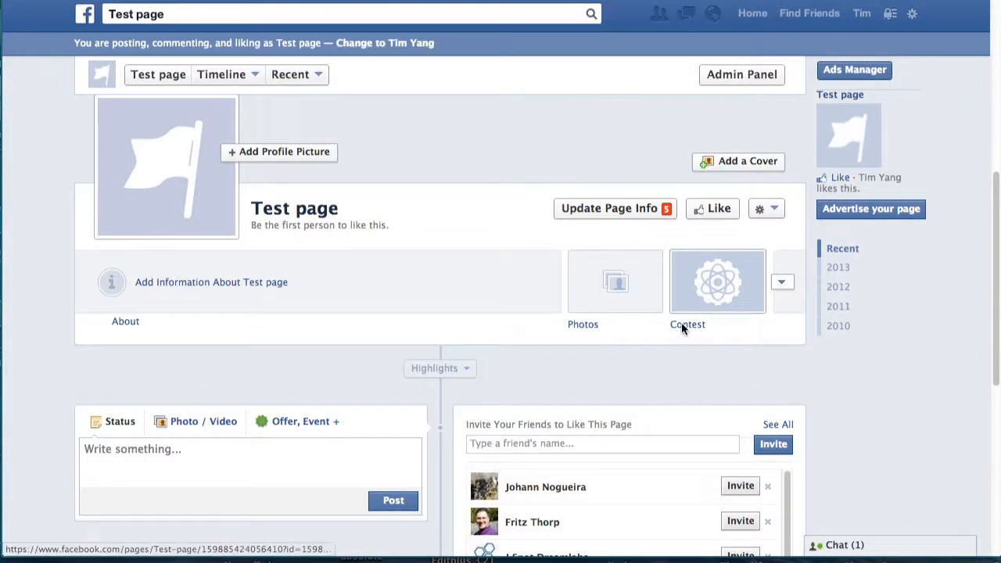
Copy the ContestOnly tab link from Test page's Apps settings using Link to this Tab.
click(741, 74)
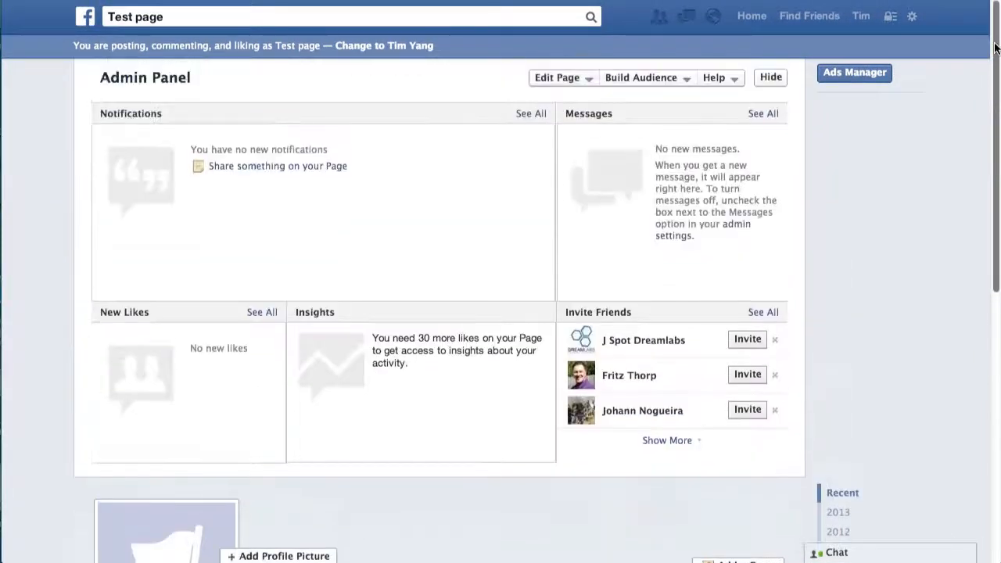
click(584, 78)
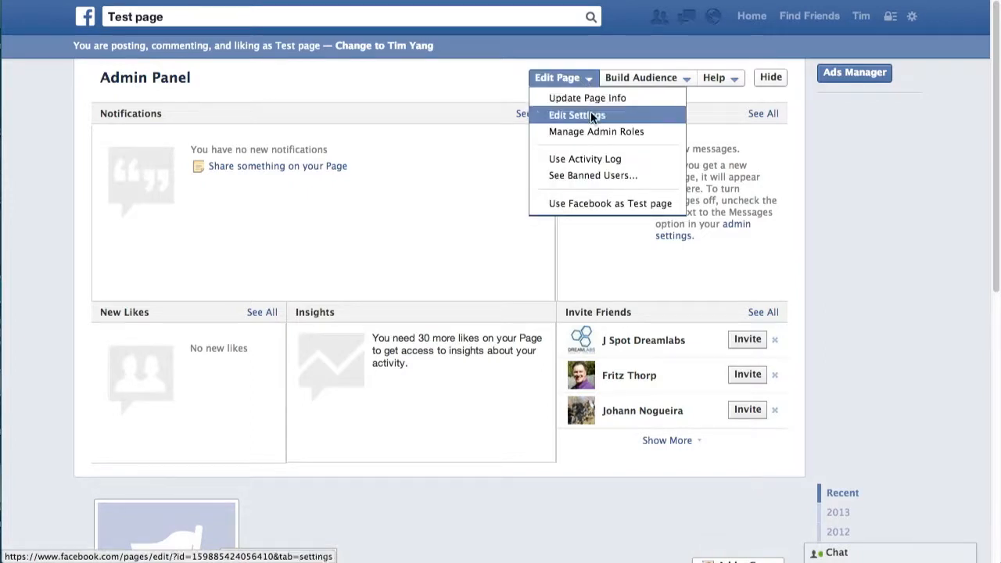
click(592, 118)
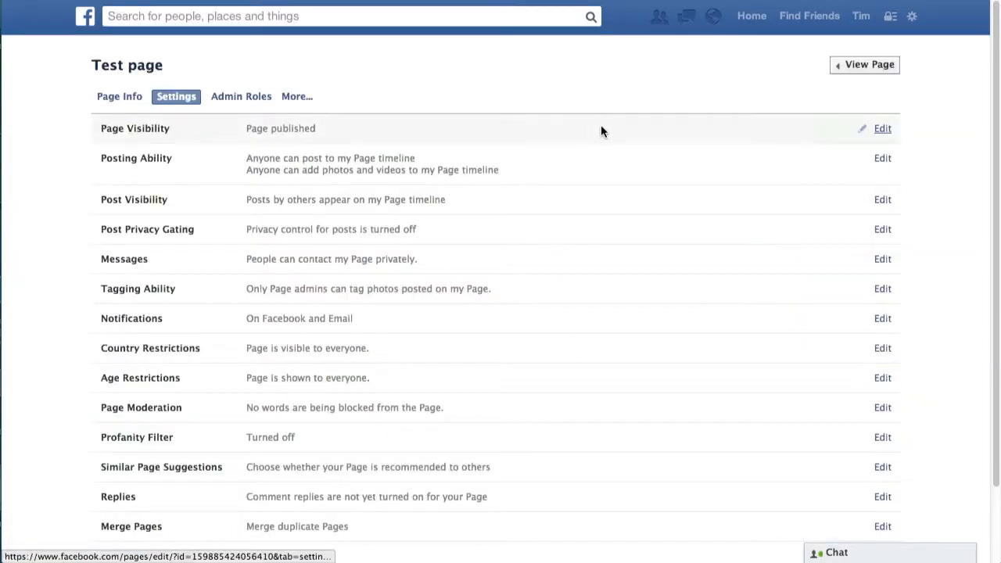
click(301, 94)
click(316, 120)
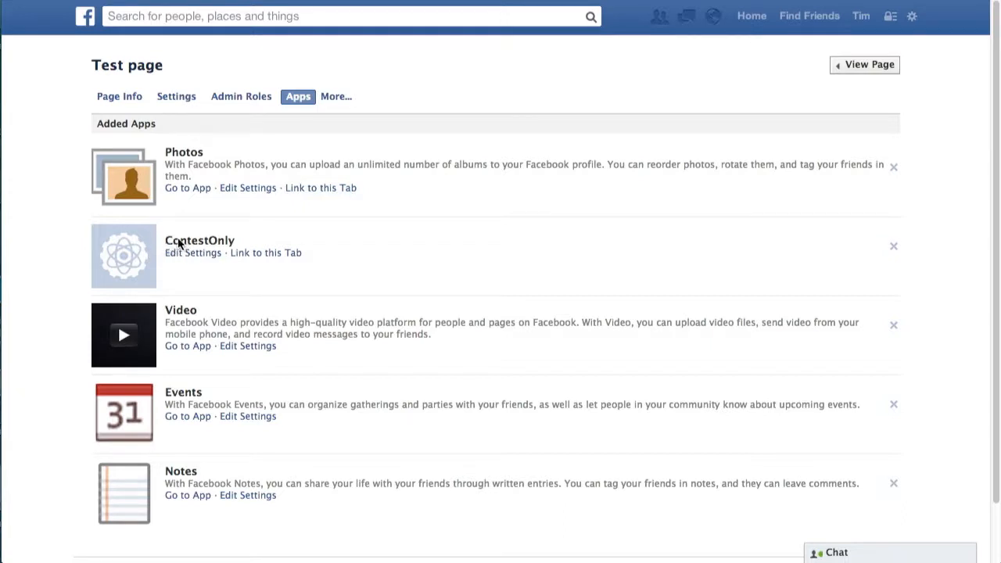
click(265, 252)
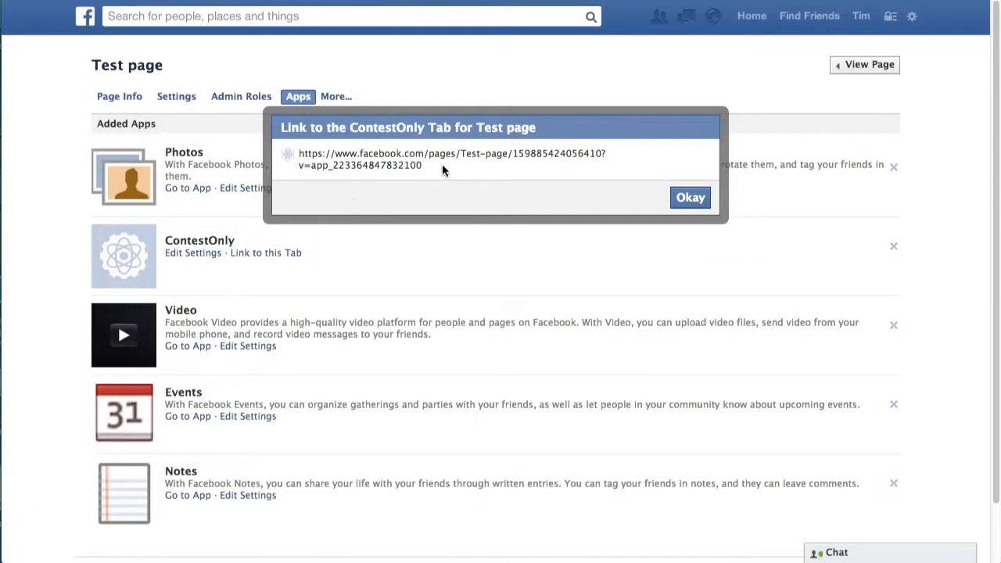
drag(442, 164, 296, 156)
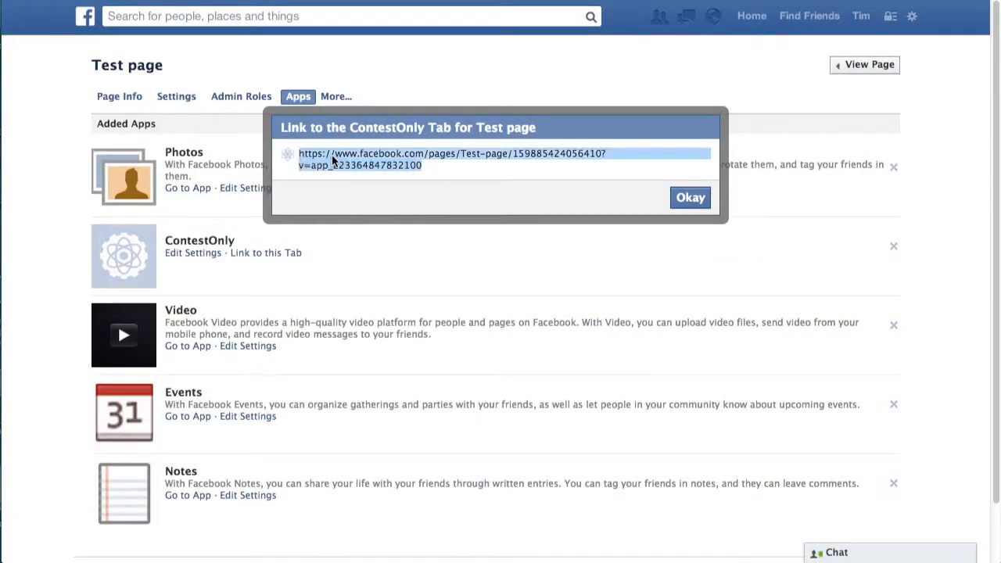
click(690, 198)
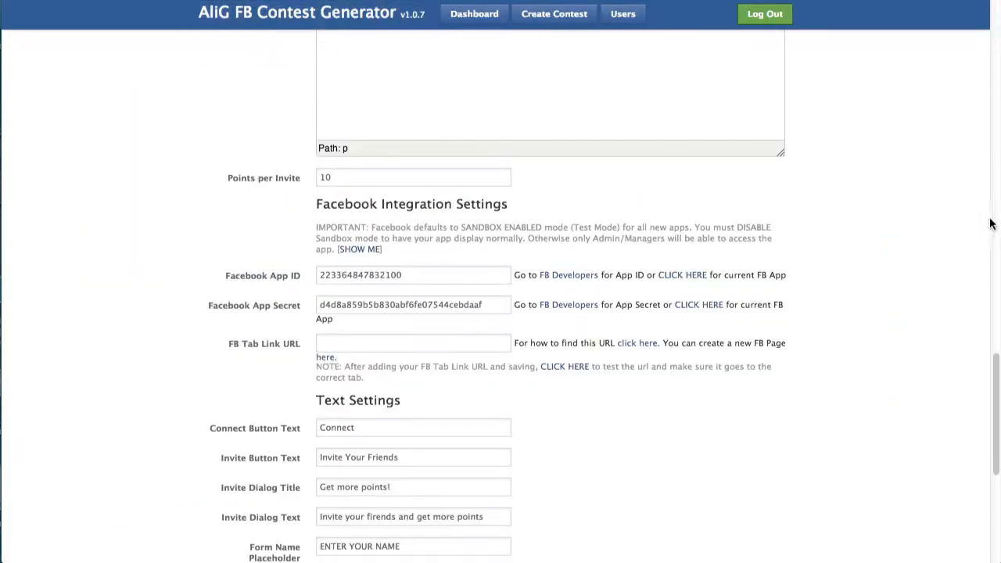
Paste the ContestOnly tab link into the FB Tab Link URL field and save My First Contest.
scroll(985, 30, up, 3)
scroll(985, 31, up, 15)
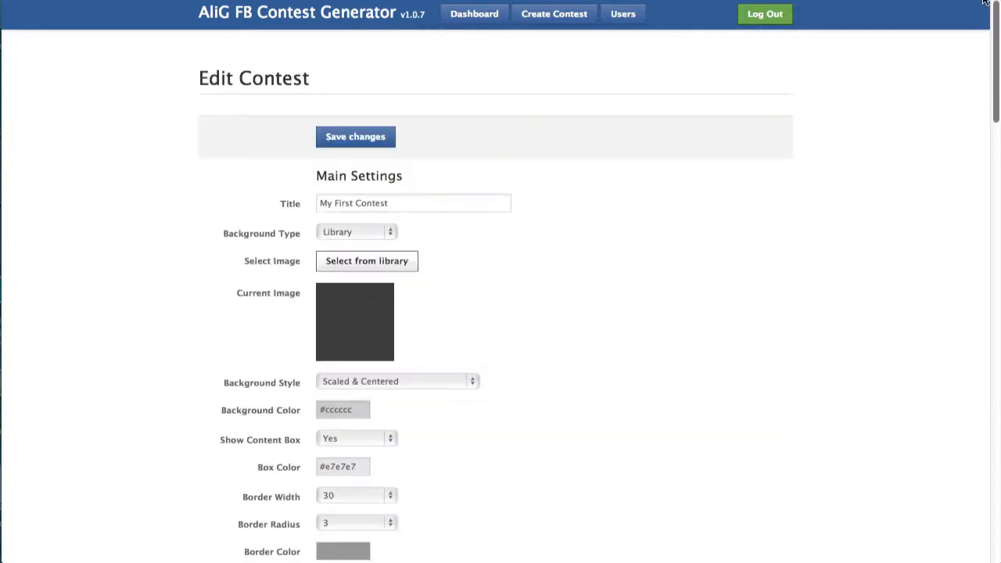
scroll(962, 175, down, 15)
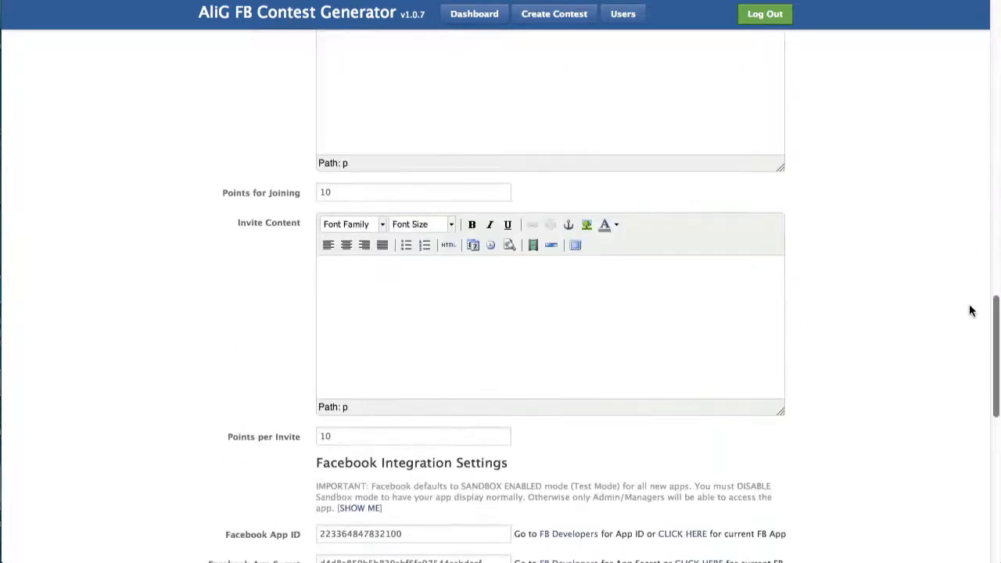
scroll(972, 334, down, 8)
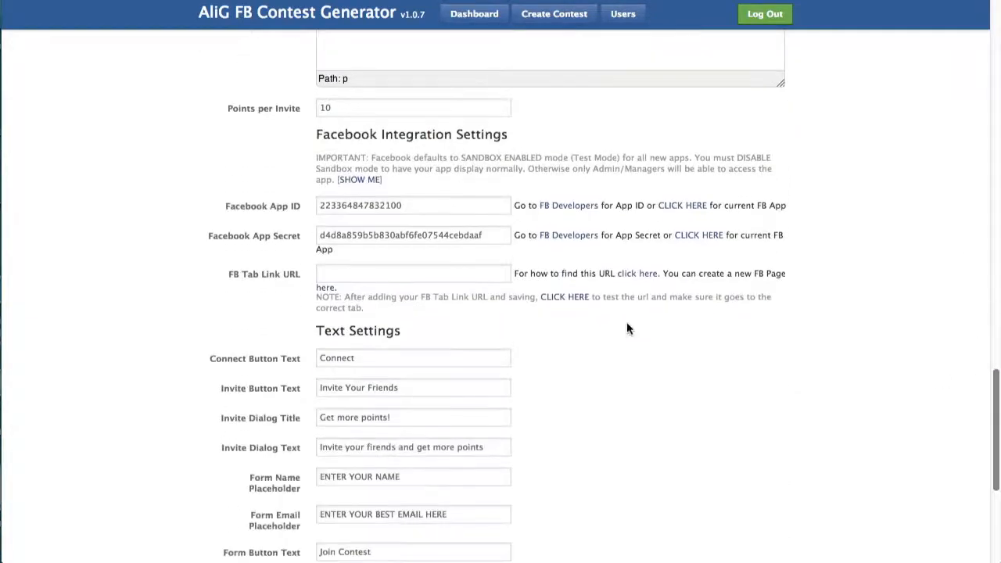
click(413, 278)
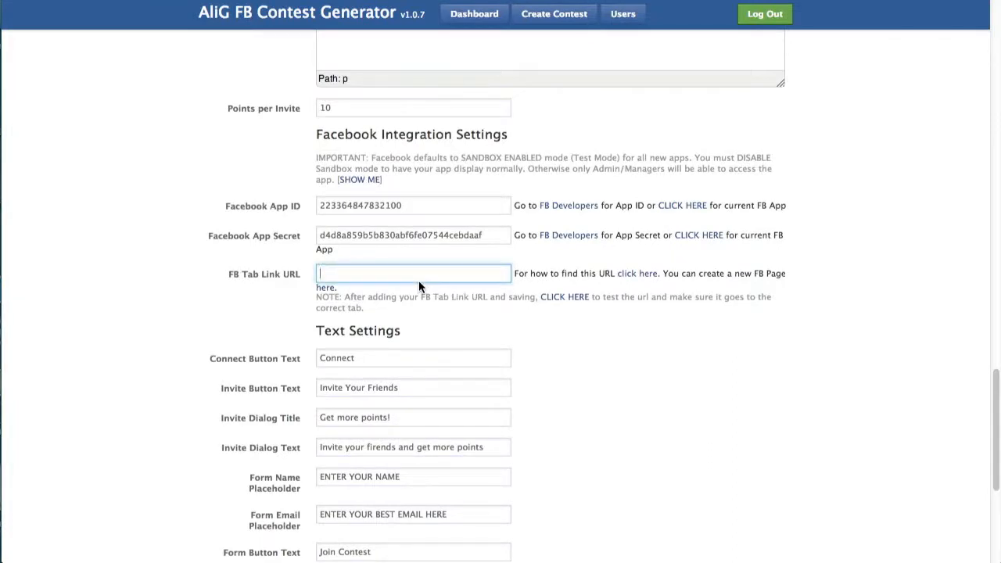
key(super+v)
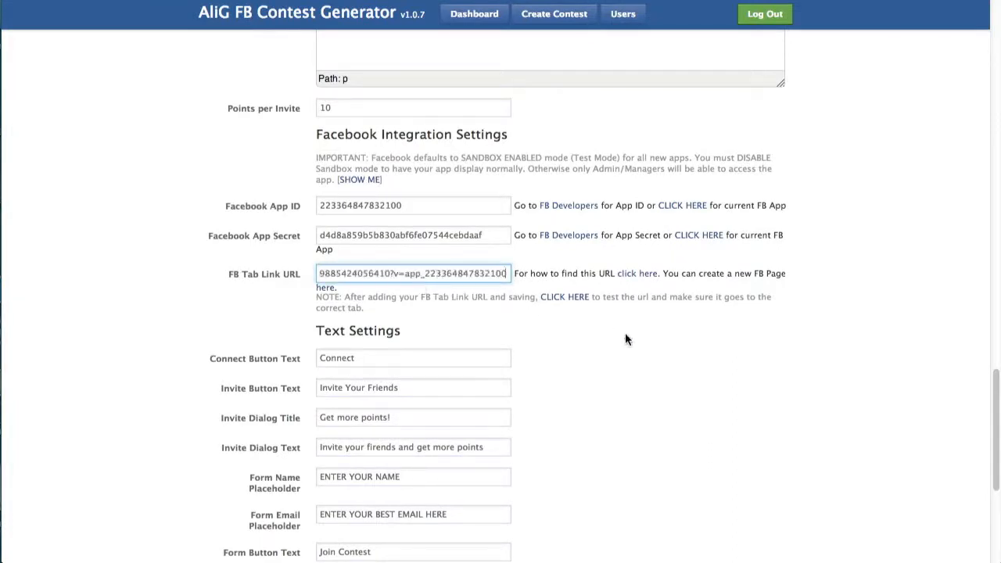
drag(996, 407, 996, 478)
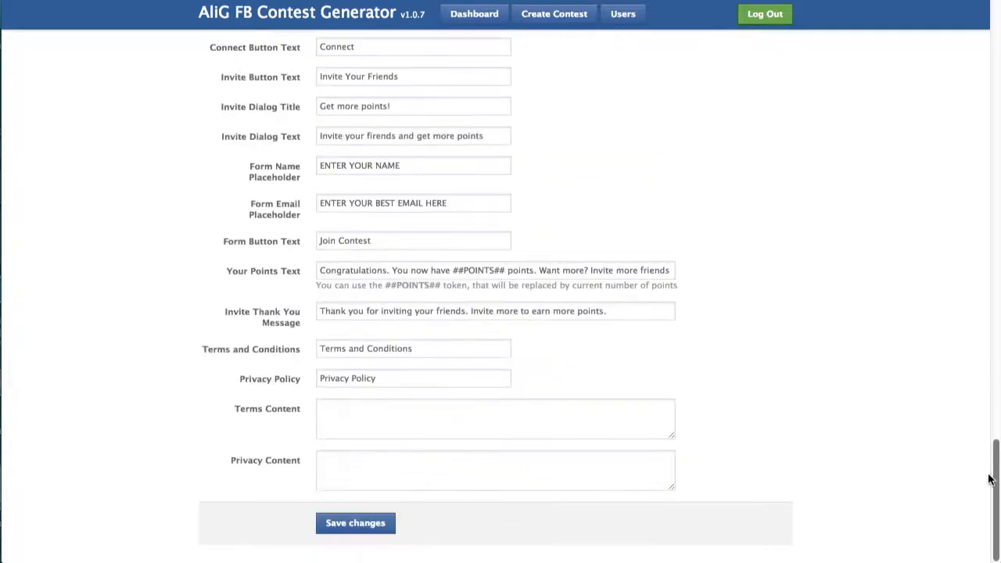
key(Return)
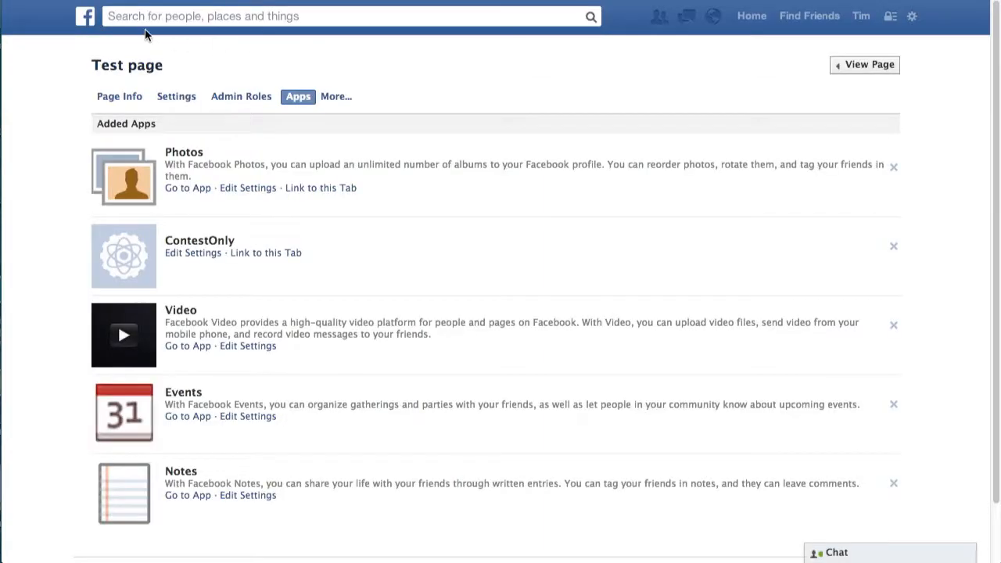
Open Test page's Contest tab and highlight its THANK YOU FOR LIKING THIS PAGE heading.
click(866, 69)
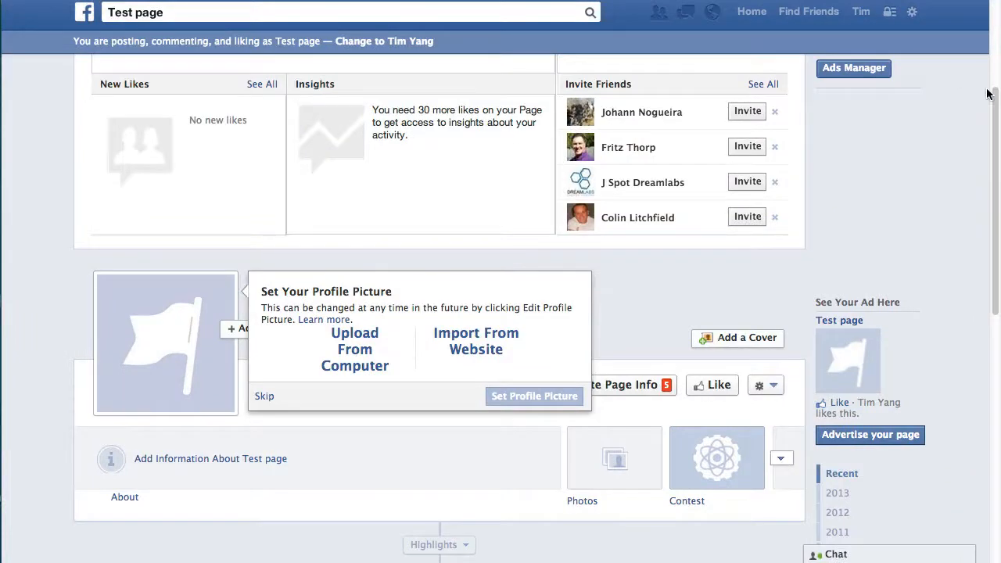
drag(997, 104, 991, 174)
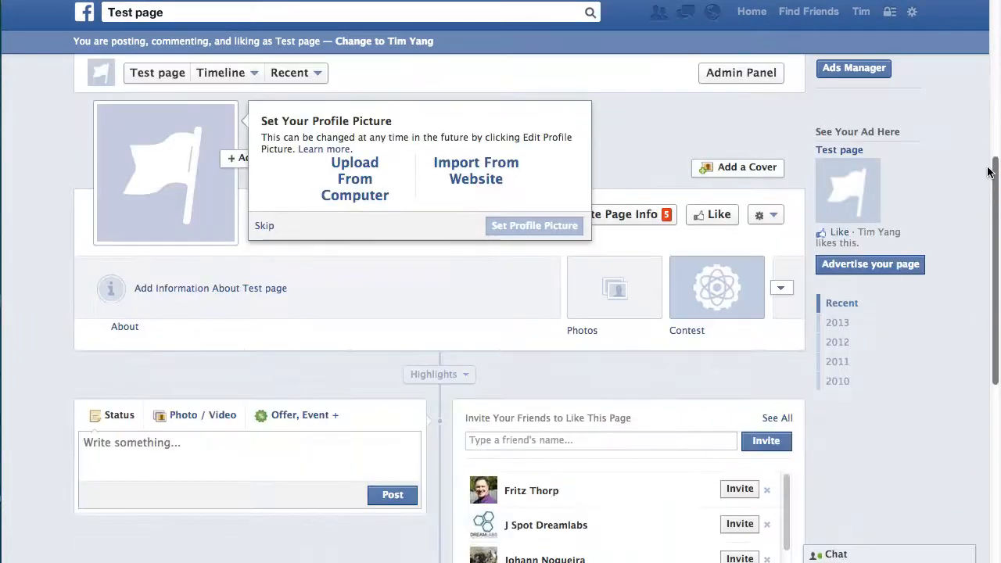
click(722, 281)
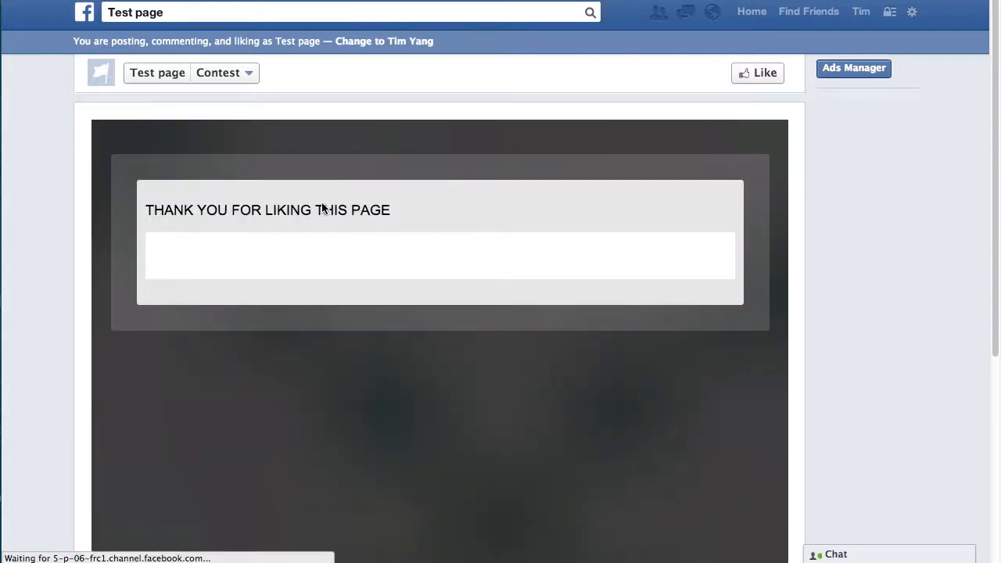
drag(149, 211, 448, 209)
click(448, 209)
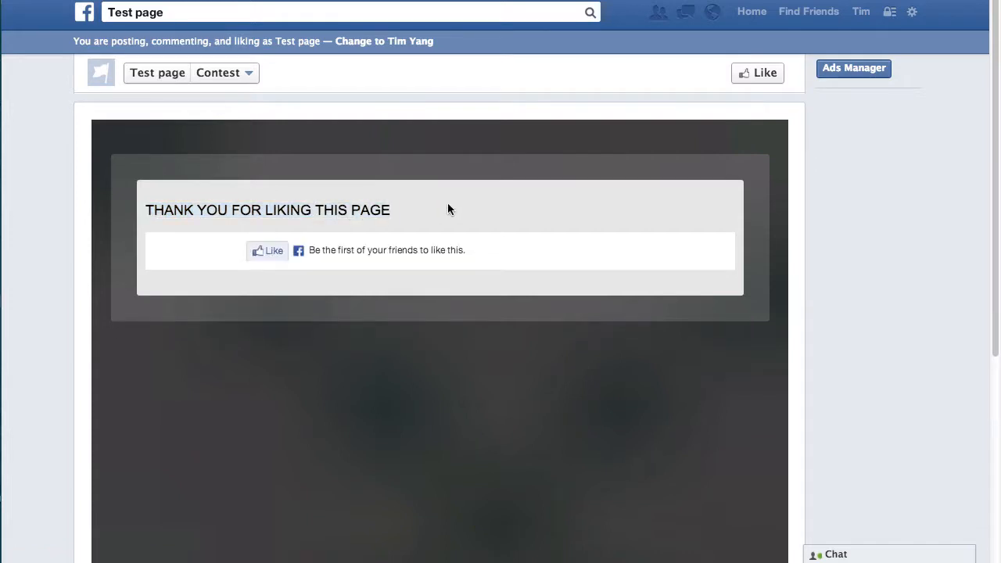
drag(145, 209, 403, 211)
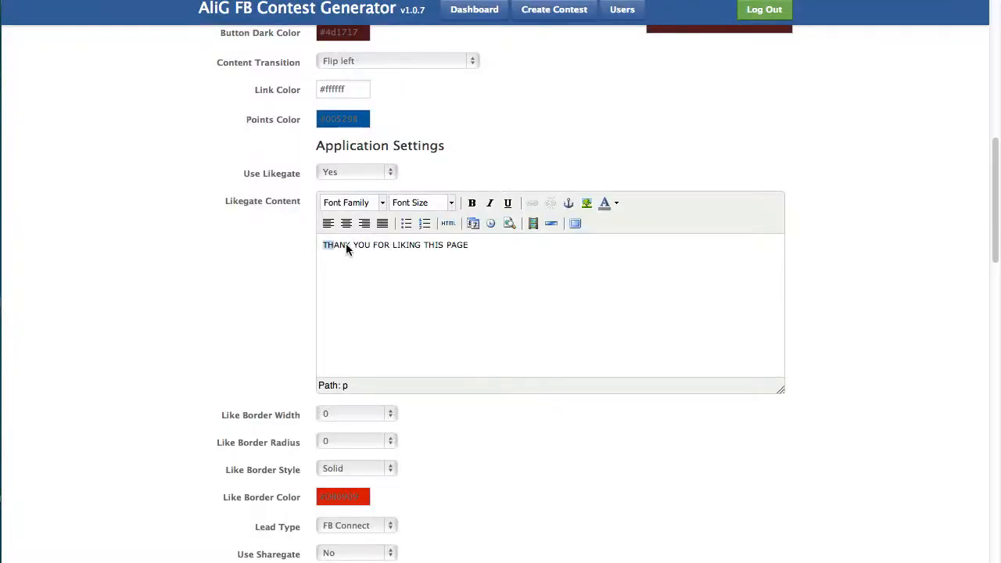
Delete the THANK YOU FOR LIKING THIS PAGE text from the like-gate content.
click(324, 247)
drag(470, 247, 336, 246)
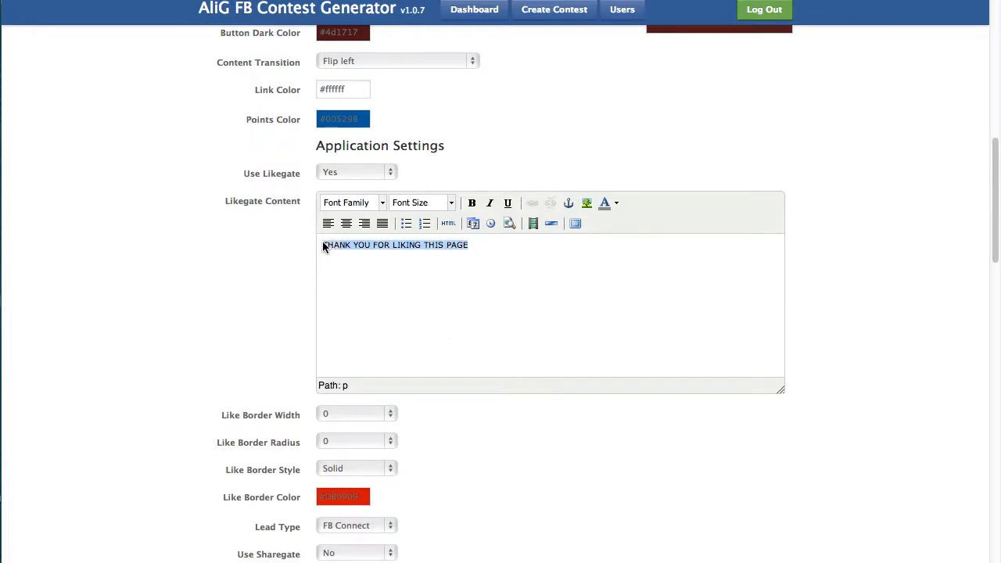
key(BackSpace)
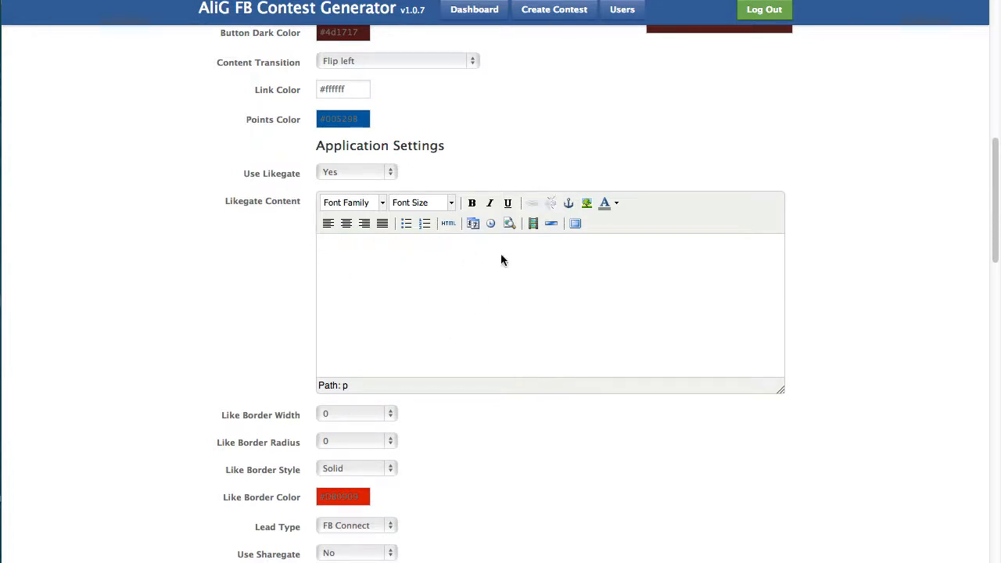
click(588, 206)
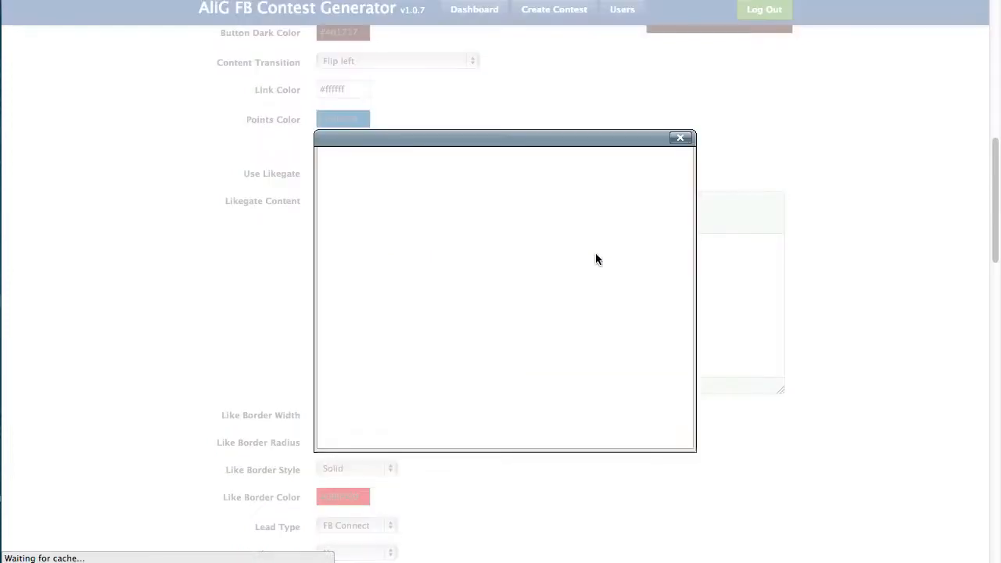
scroll(564, 200, down, 1)
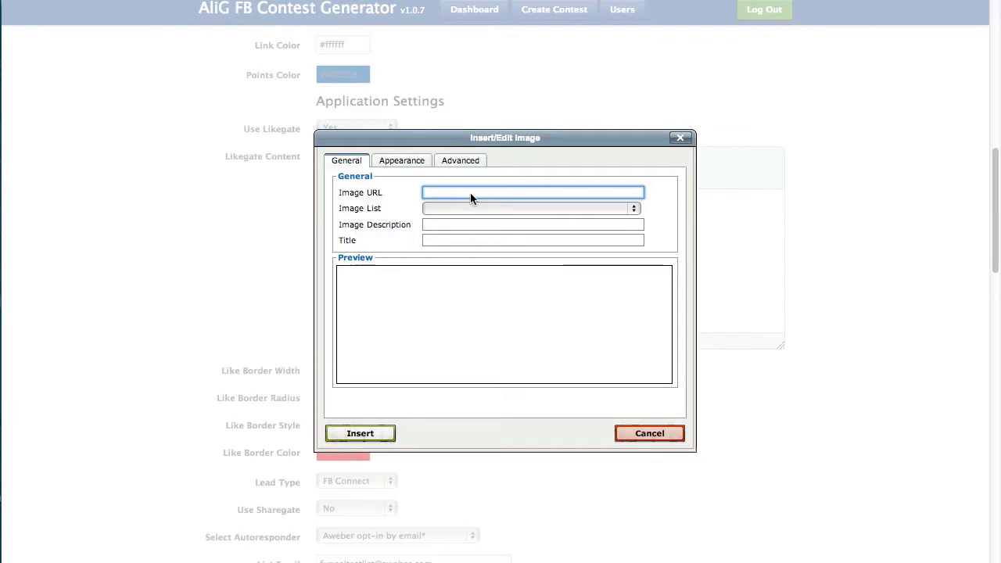
text(http://aligmarketing.com/images/st)
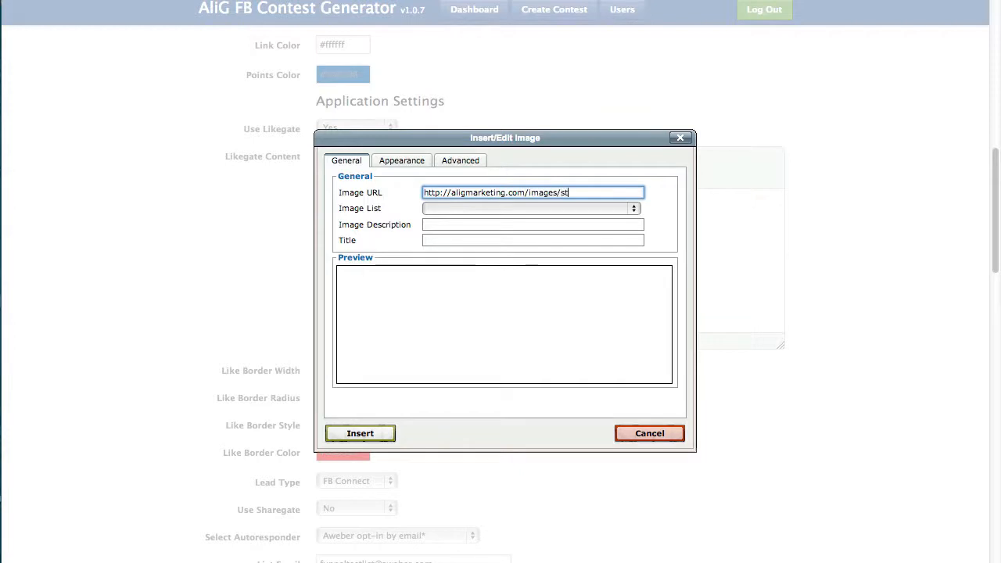
text(ep1.jpg)
click(380, 435)
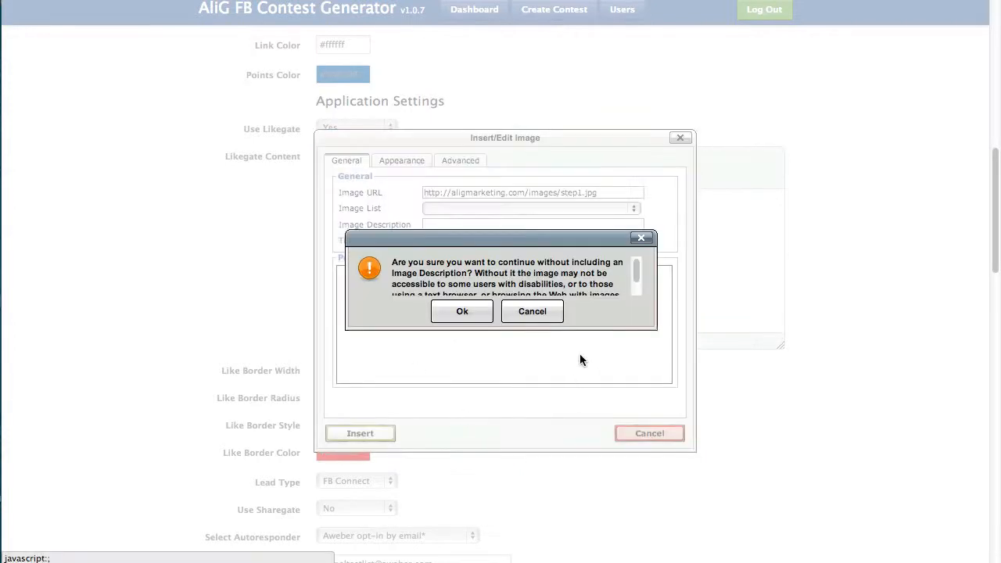
click(462, 311)
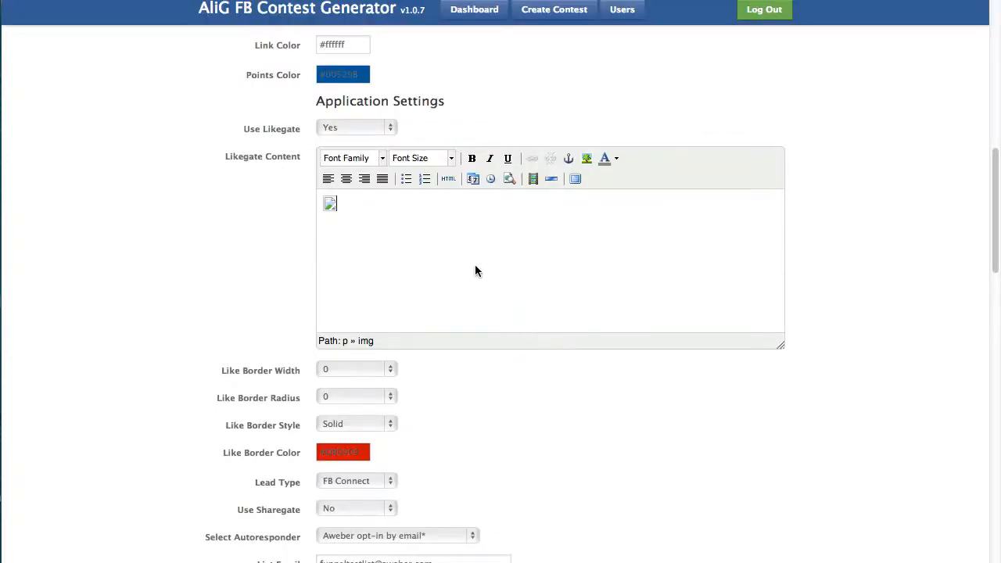
drag(994, 234, 995, 547)
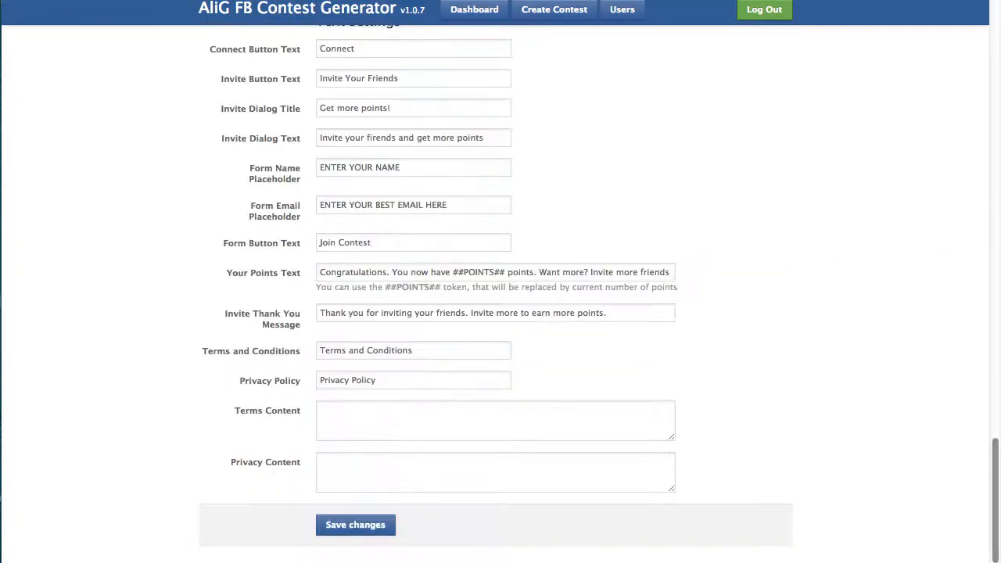
click(372, 525)
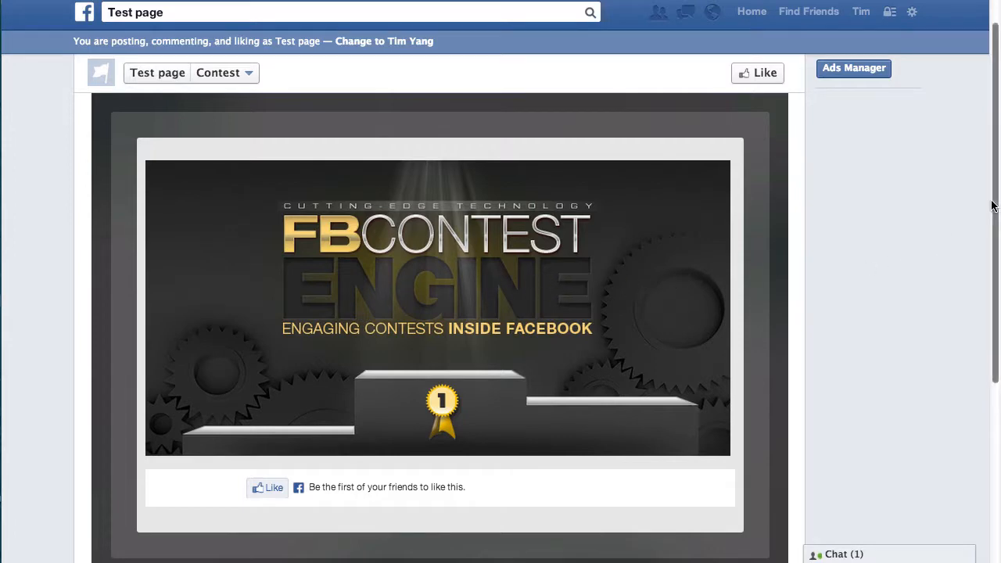
Like the Test page from the Contest tab's banner to unlock the Connect panel.
scroll(993, 252, down, 3)
scroll(993, 252, up, 2)
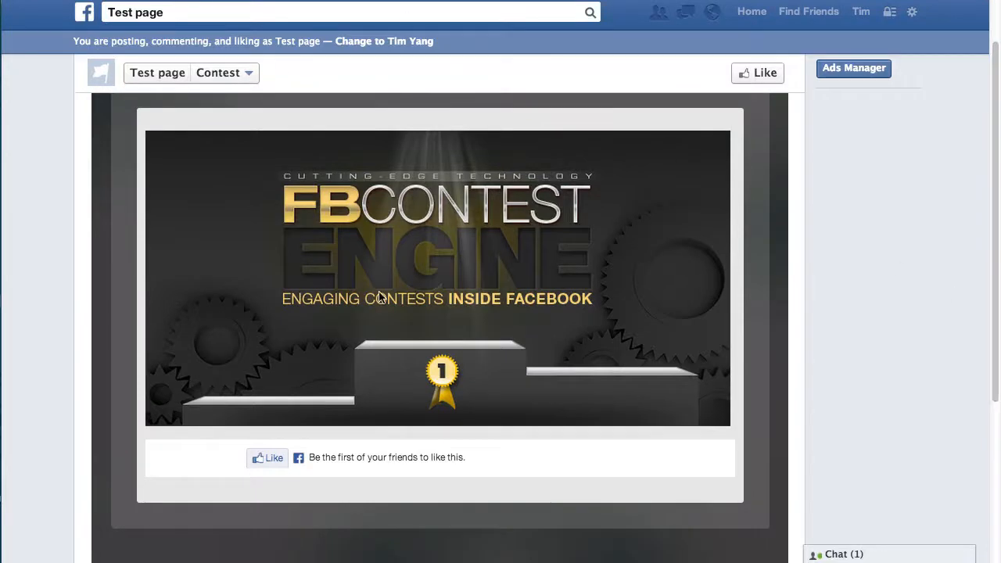
click(270, 459)
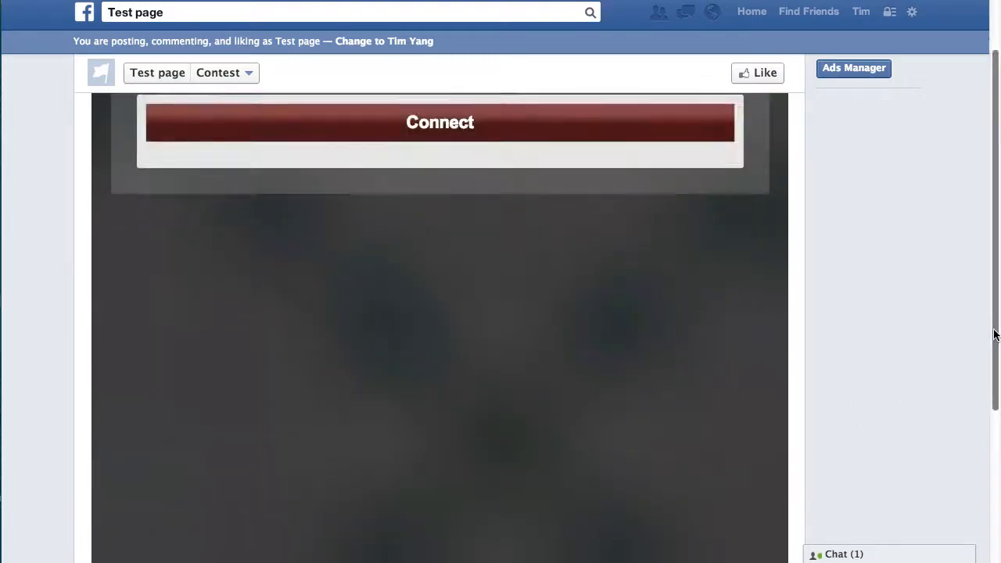
scroll(991, 327, up, 2)
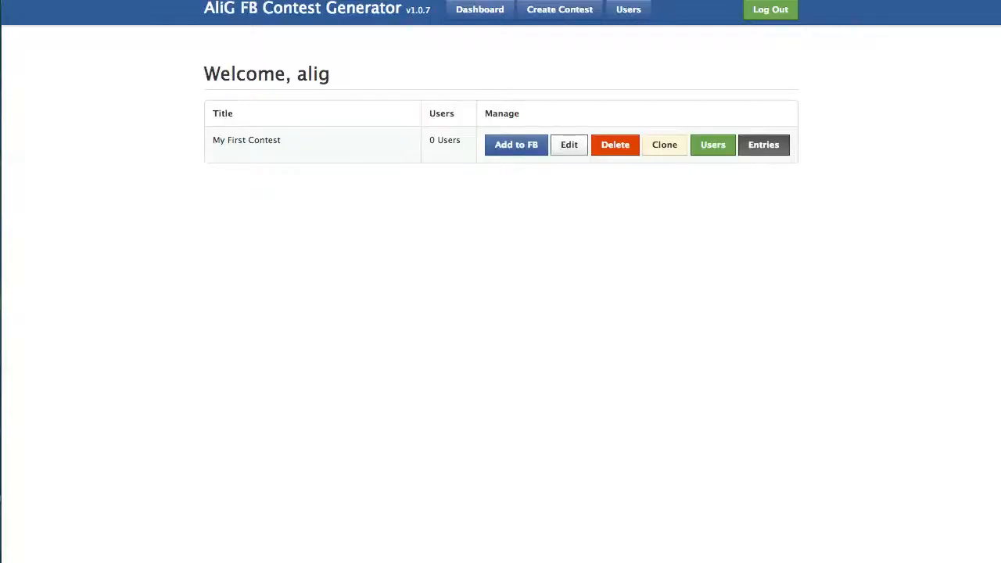
Edit My First Contest and centre-align its empty Connect Content.
click(563, 145)
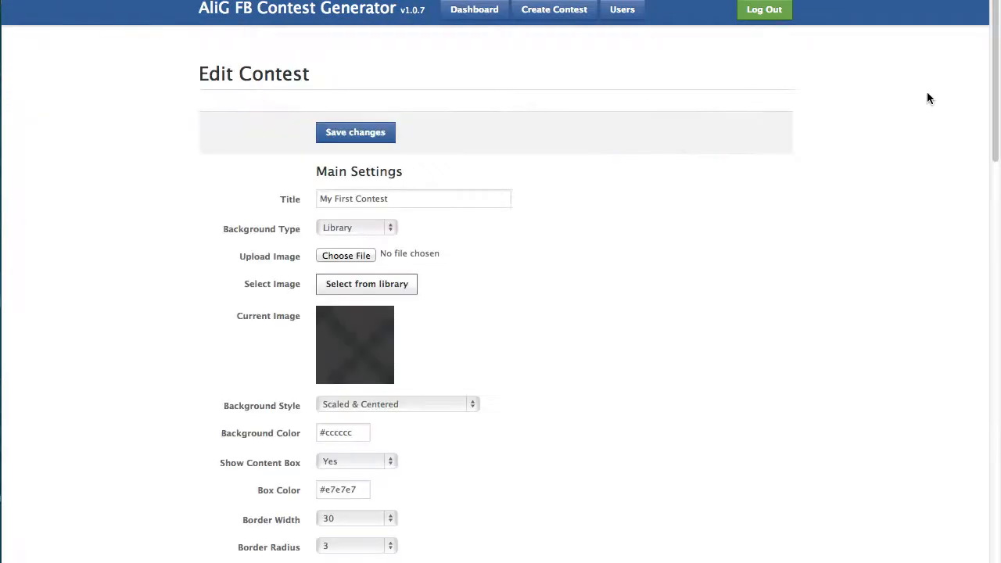
scroll(997, 157, down, 10)
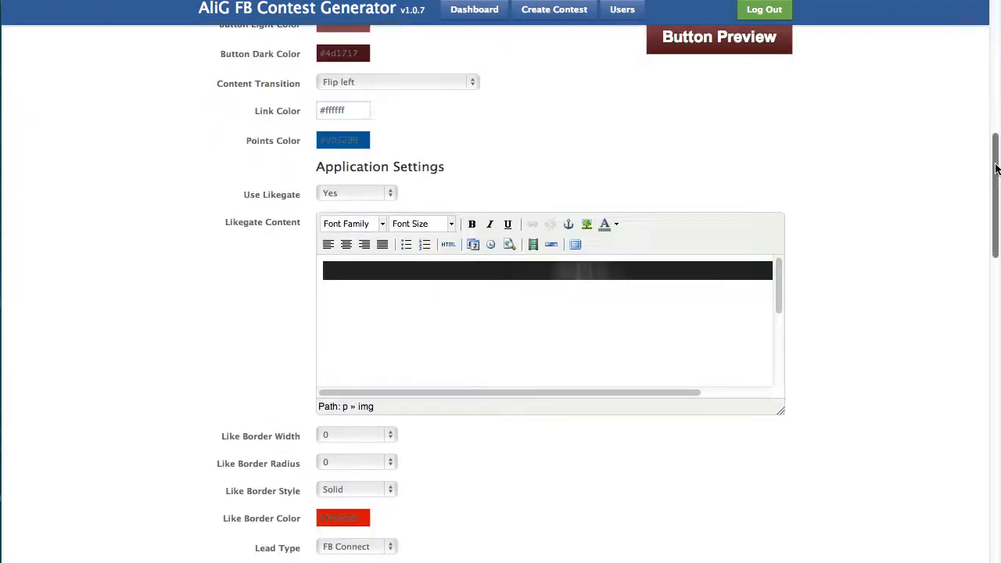
drag(996, 168, 989, 243)
click(453, 412)
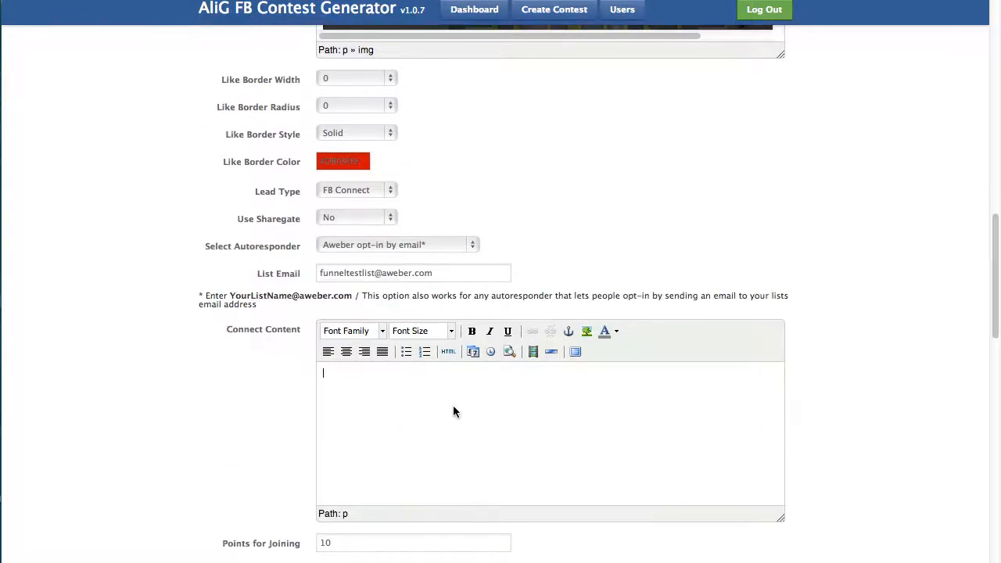
click(346, 351)
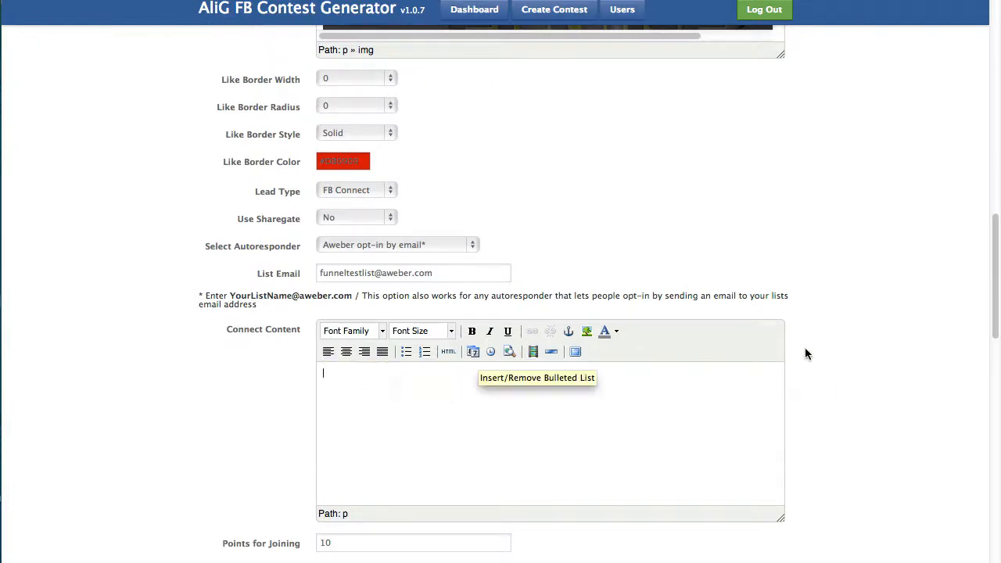
scroll(361, 256, down, 5)
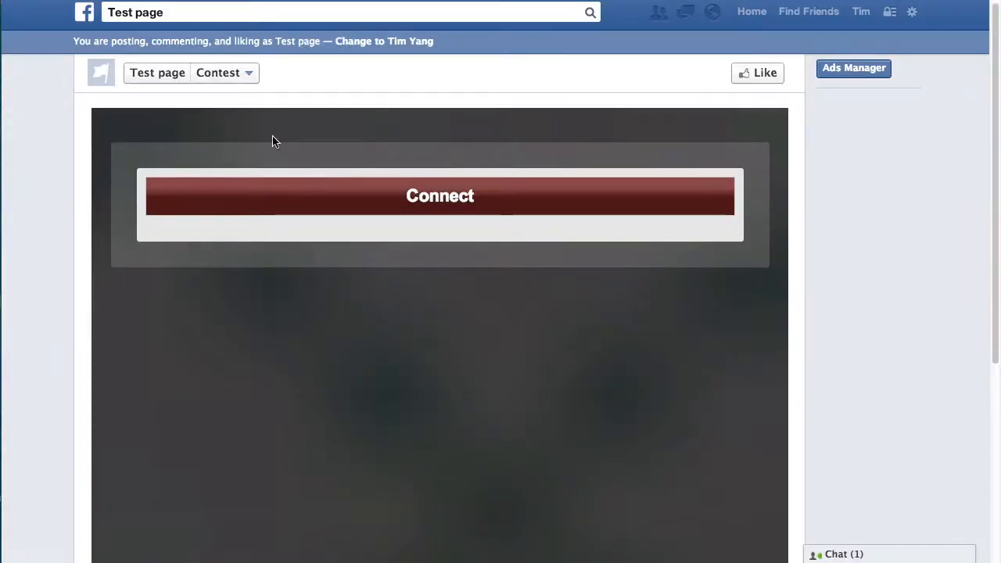
Connect to the contest, grant the app profile access, and dismiss the invite-friends popup.
click(487, 197)
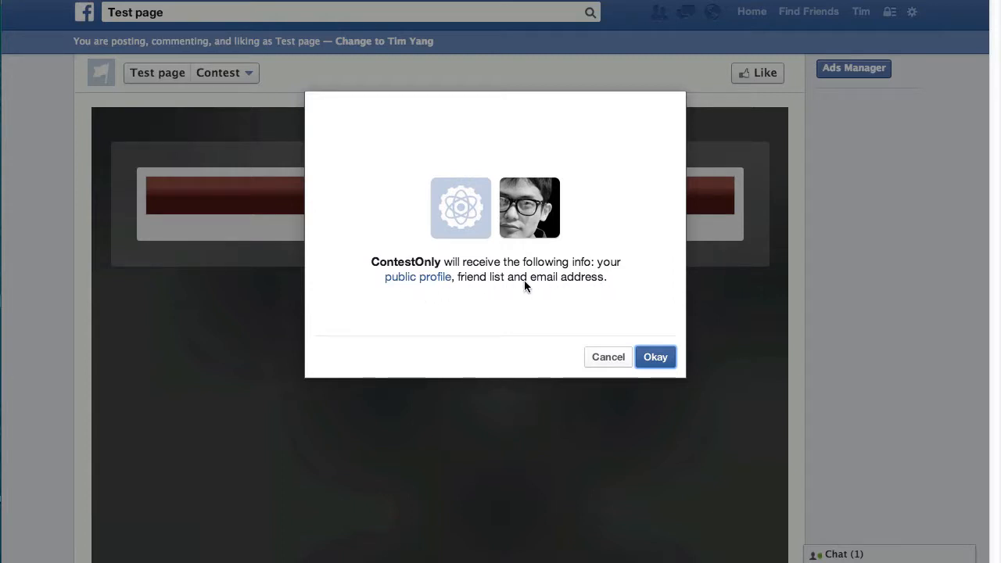
mouse_move(410, 280)
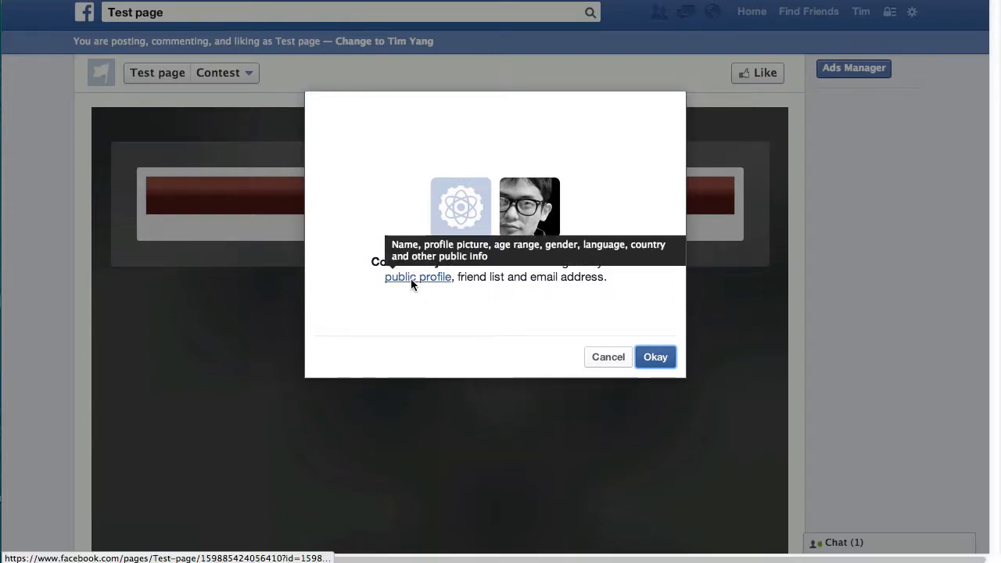
click(656, 358)
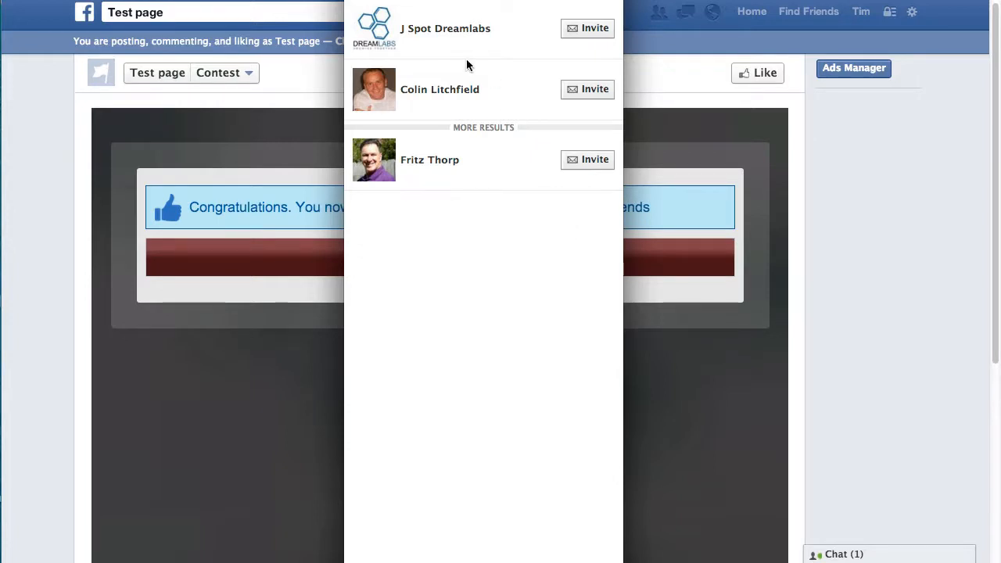
key(Escape)
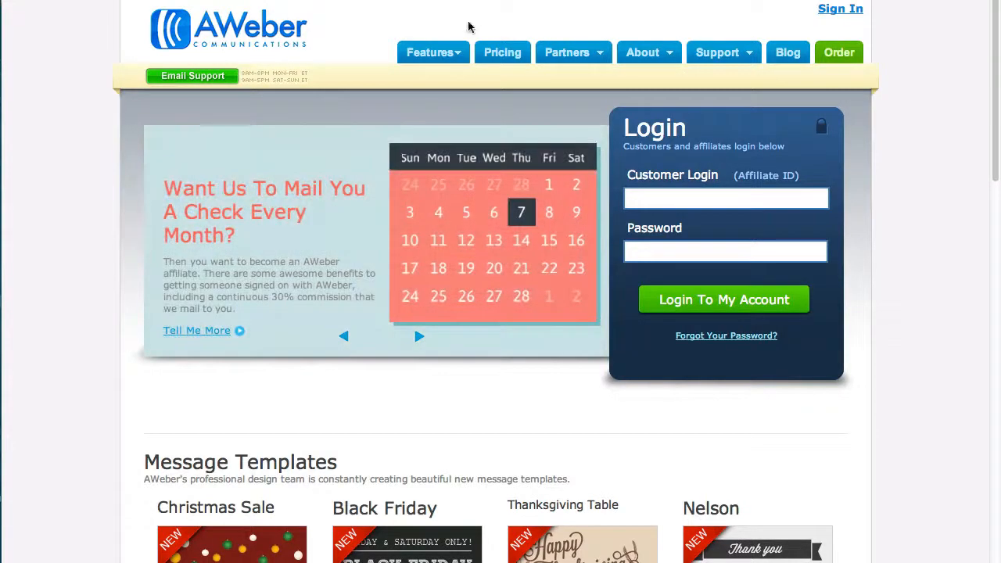
Log in to AWeber with the saved login name and the account password.
click(735, 199)
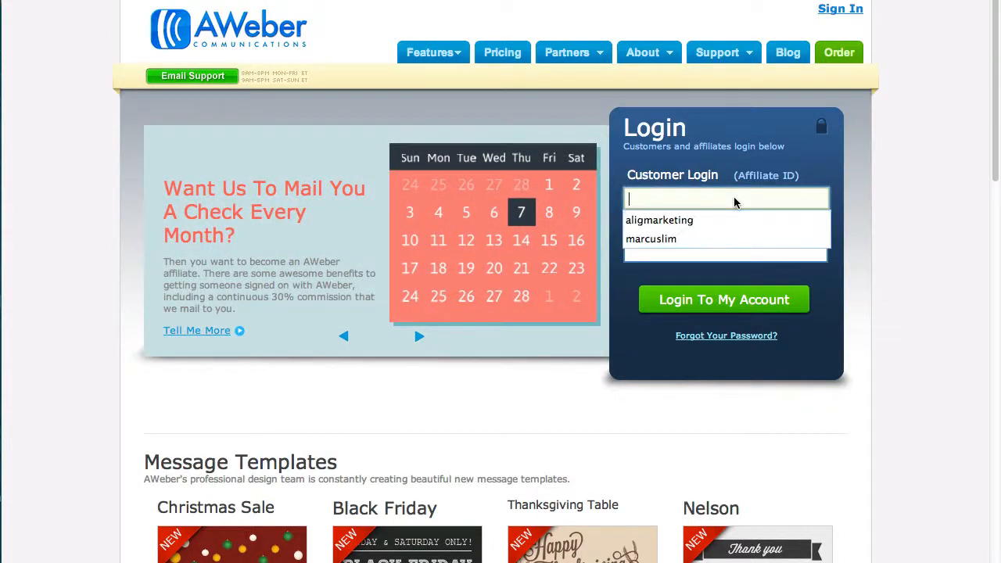
key(Down)
key(Down)
key(Return)
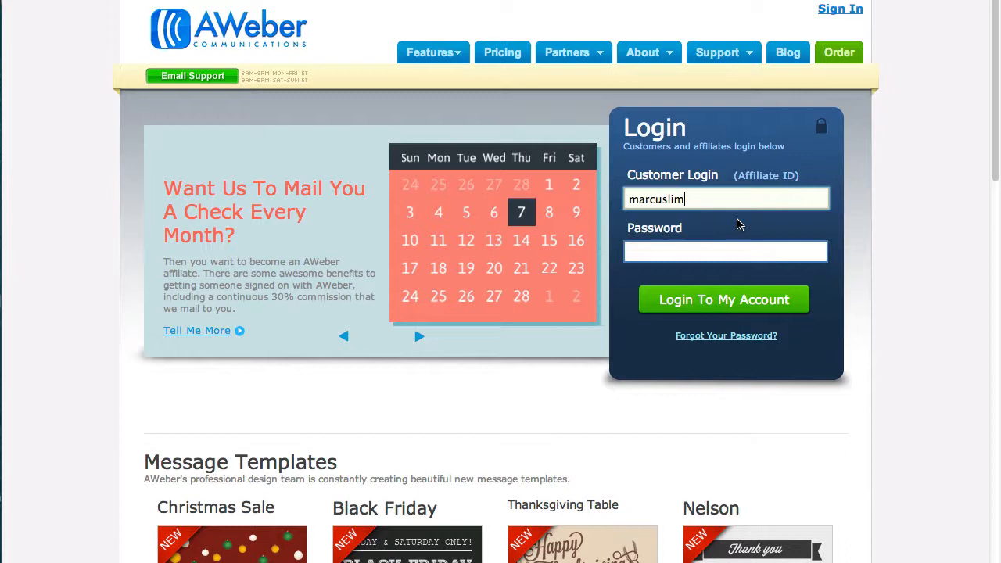
click(749, 256)
text(•••••••)
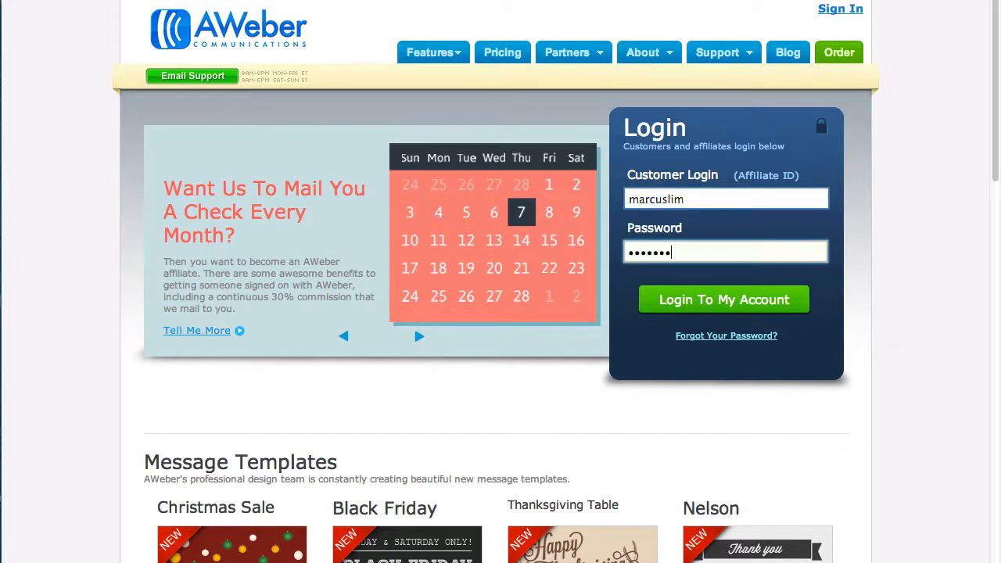
text(•)
click(729, 305)
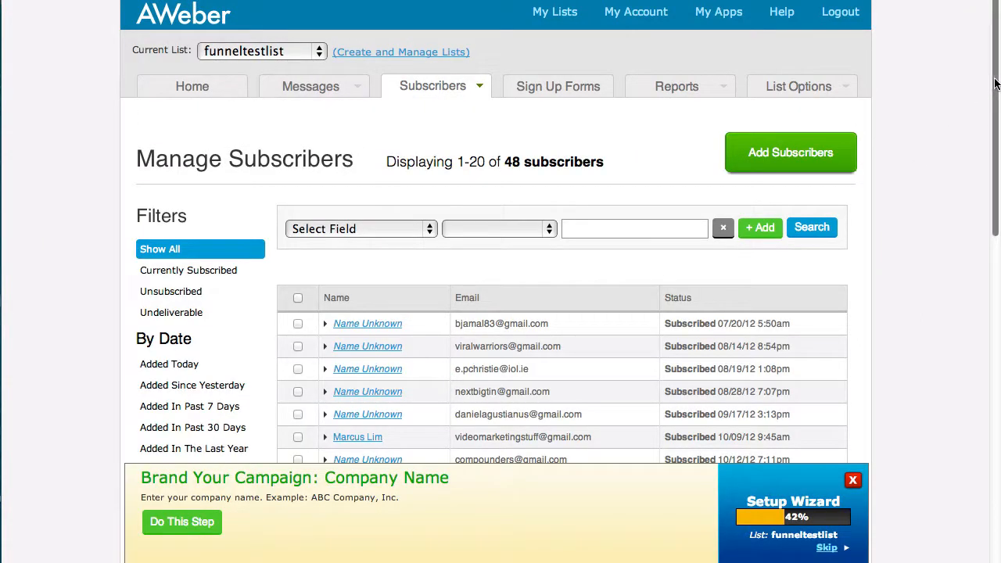
Filter subscribers to Added Today and highlight the new entrant's email and Confirmation Pending status.
scroll(755, 225, down, 3)
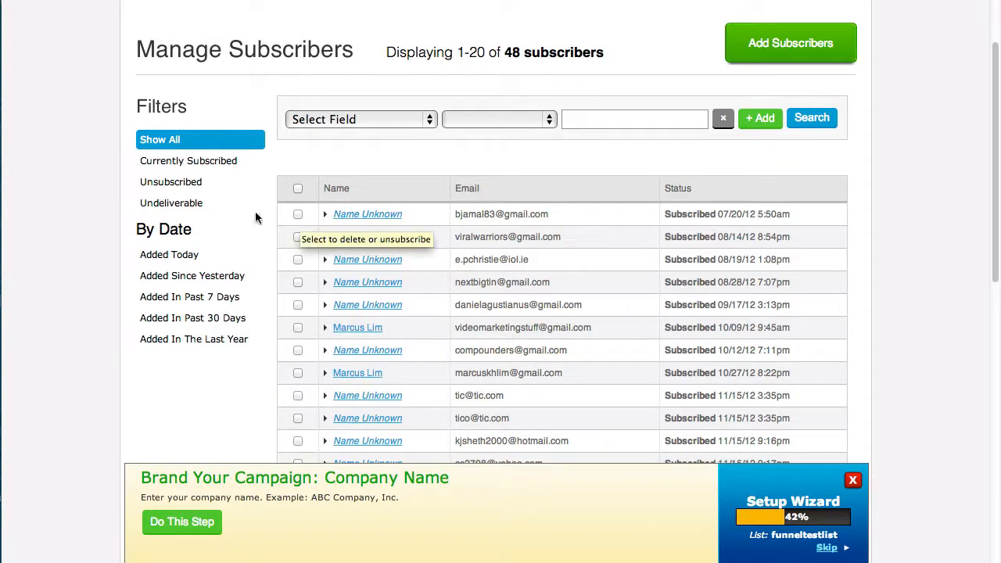
click(182, 255)
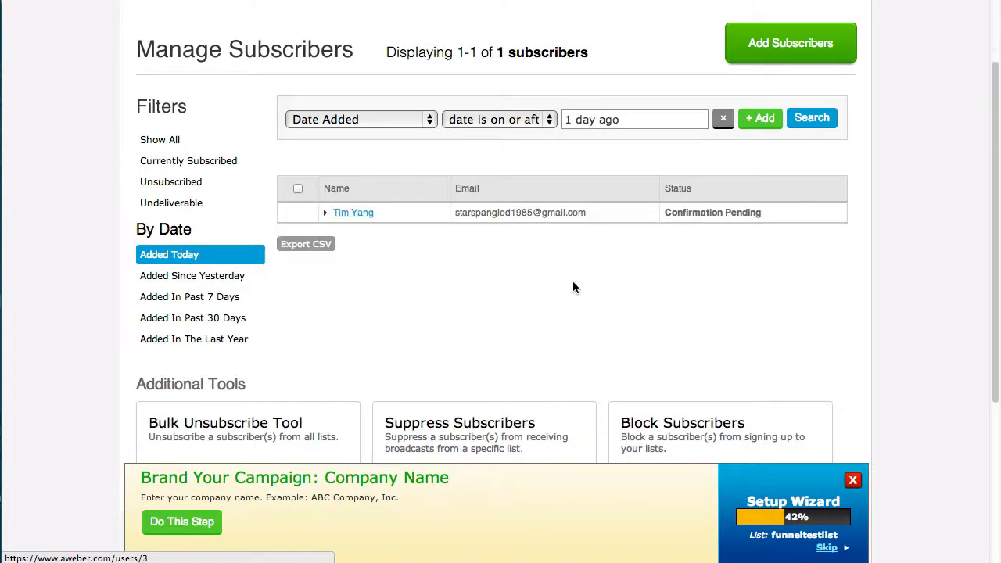
click(362, 213)
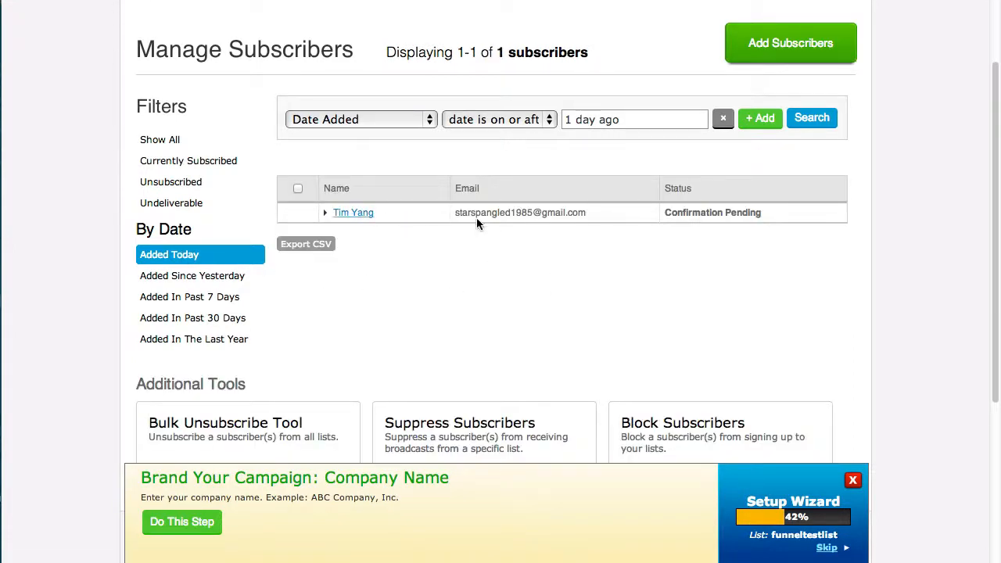
drag(456, 212, 588, 211)
drag(664, 208, 769, 206)
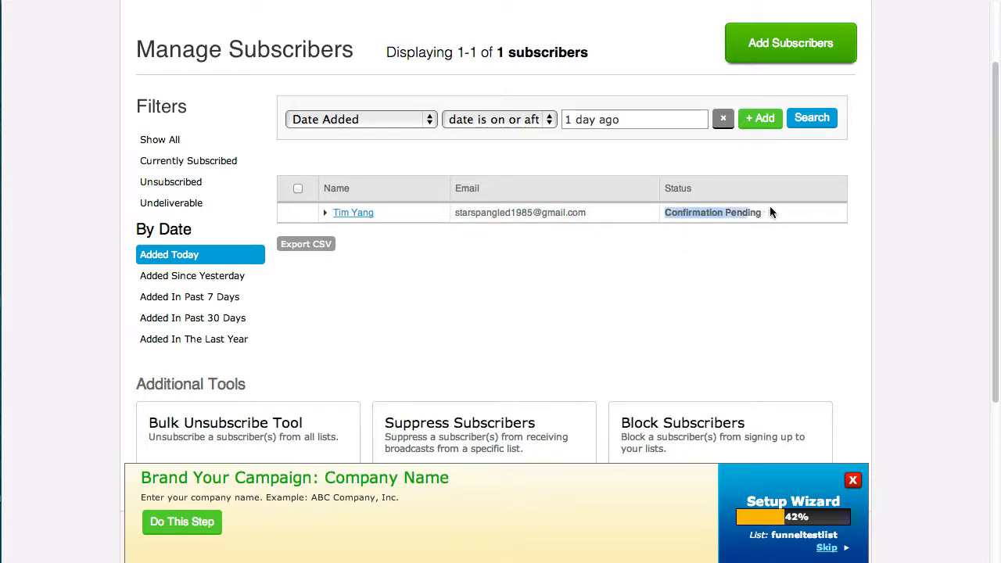
click(817, 256)
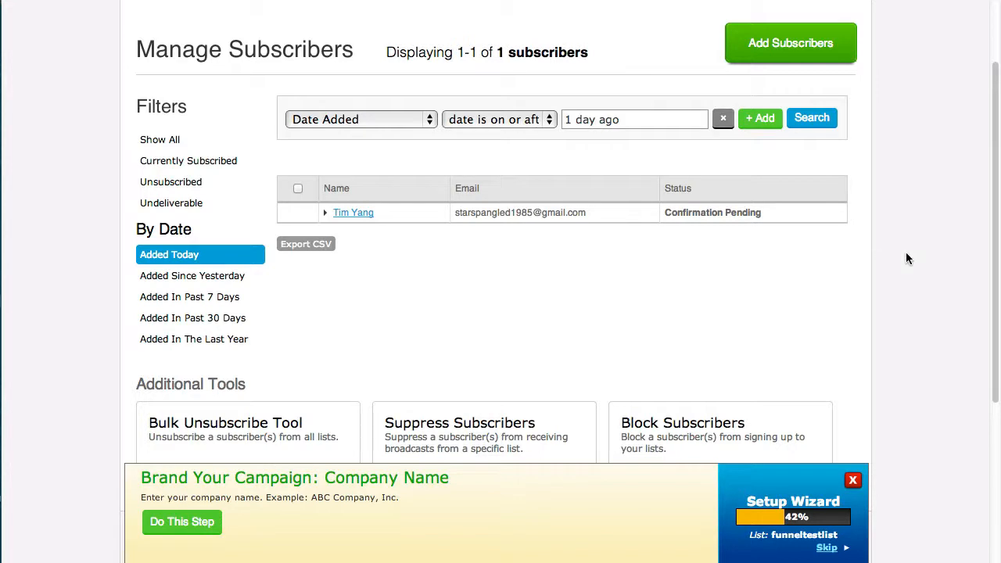
drag(994, 234, 990, 168)
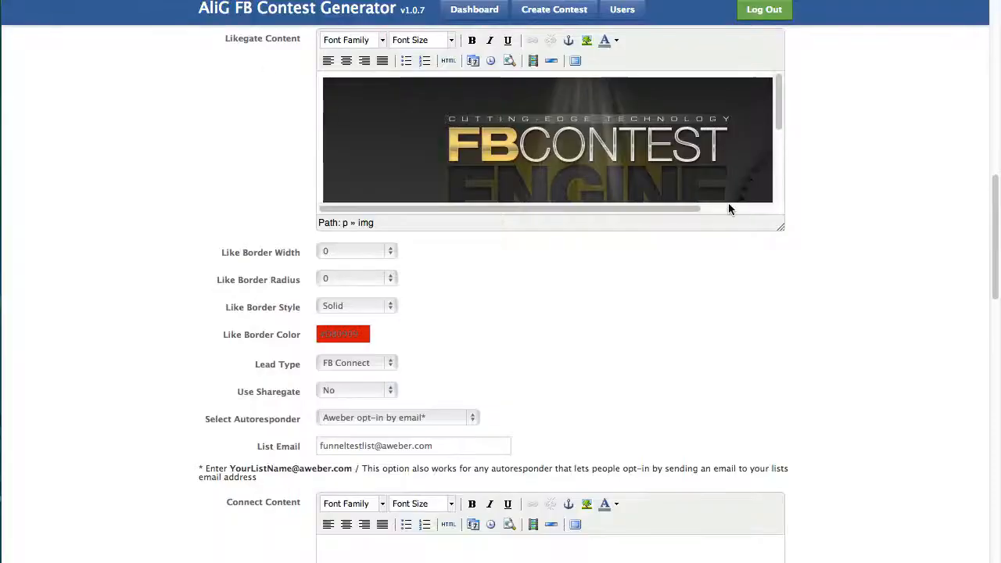
Highlight the test entrant's full name in the Users list.
scroll(992, 164, up, 5)
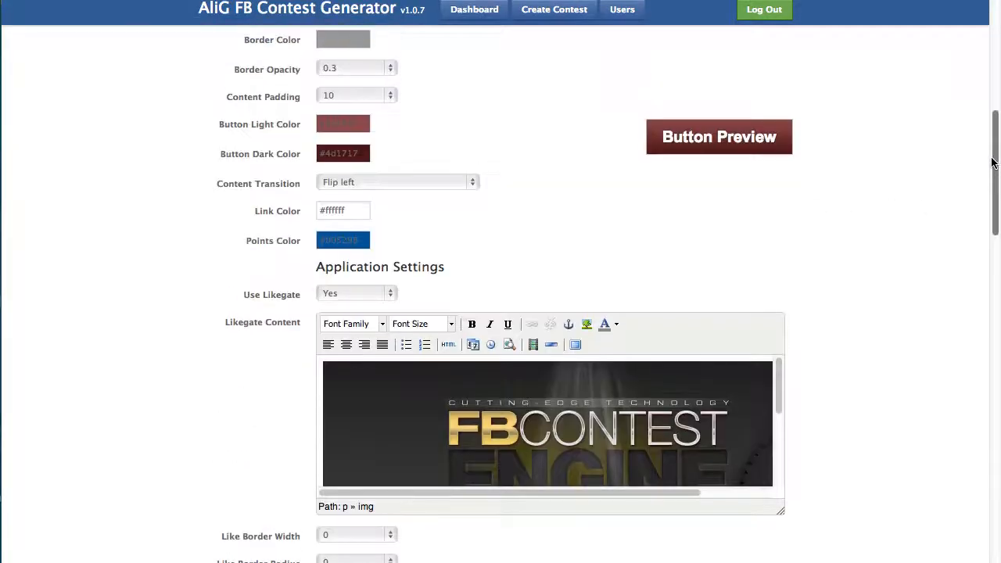
drag(991, 165, 967, 381)
scroll(962, 430, down, 15)
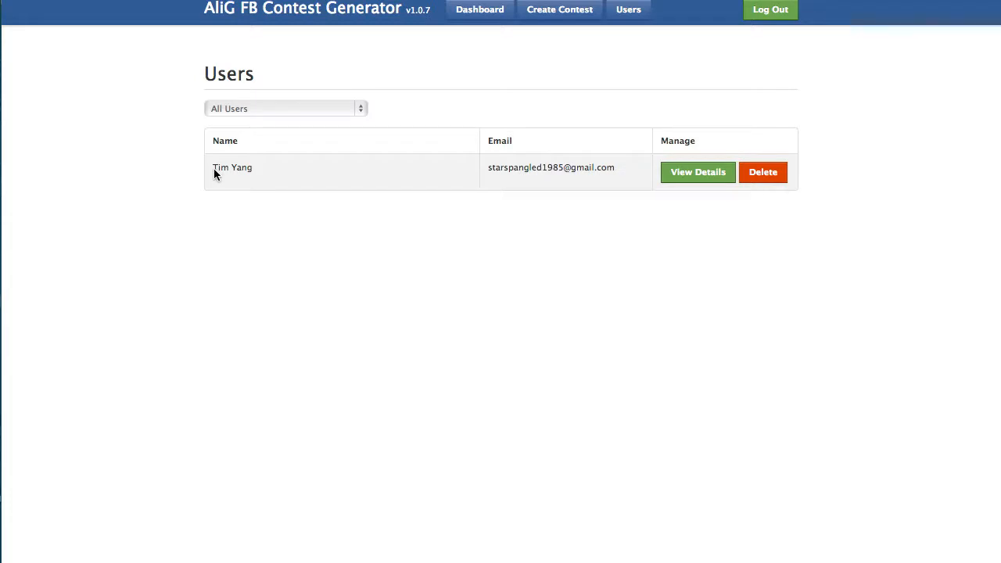
click(304, 174)
drag(272, 168, 211, 167)
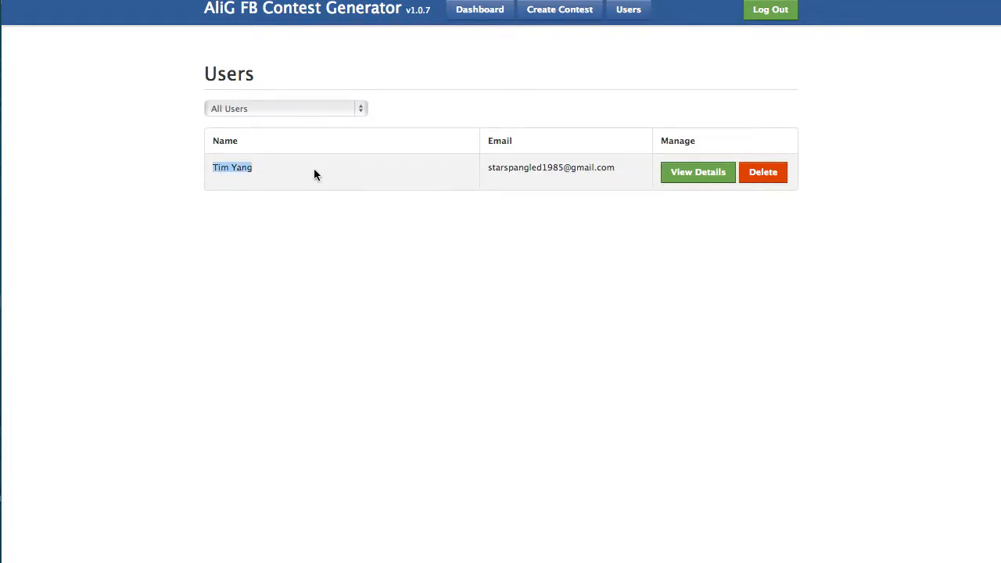
click(337, 168)
drag(316, 172, 210, 168)
Open the entrant's details, confirm the 10 points, and close the dialog.
click(693, 175)
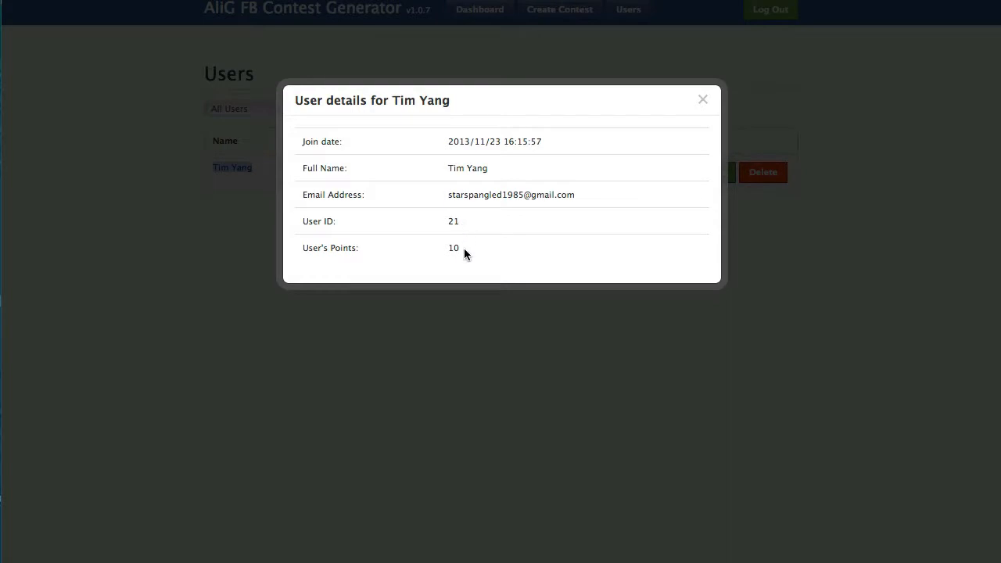
drag(464, 248, 449, 250)
click(501, 249)
click(703, 99)
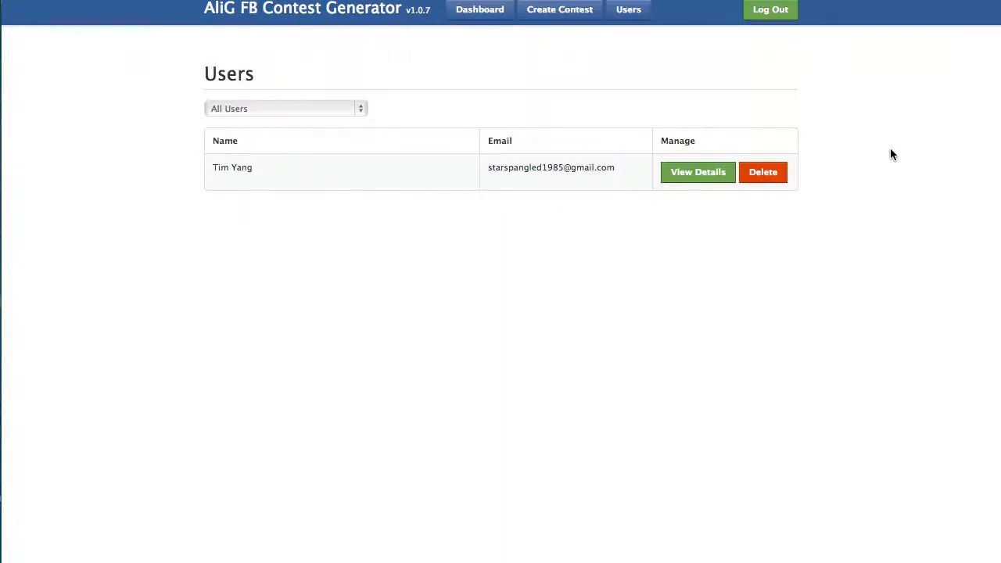